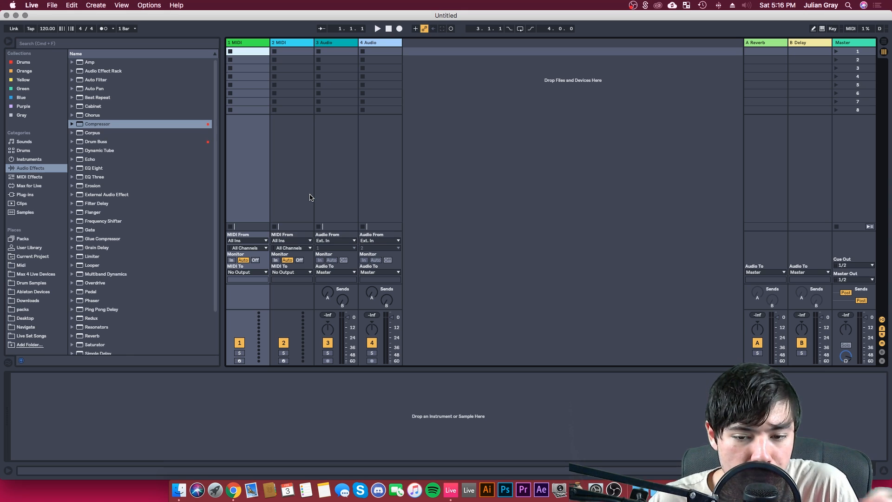
Delete both audio tracks and the second MIDI track, keeping only the first MIDI track
click(335, 44)
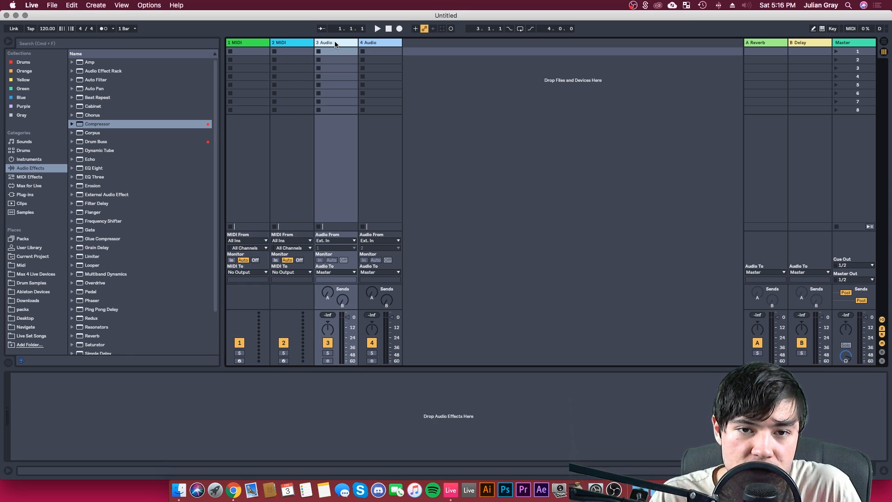
key(Delete)
key(Delete)
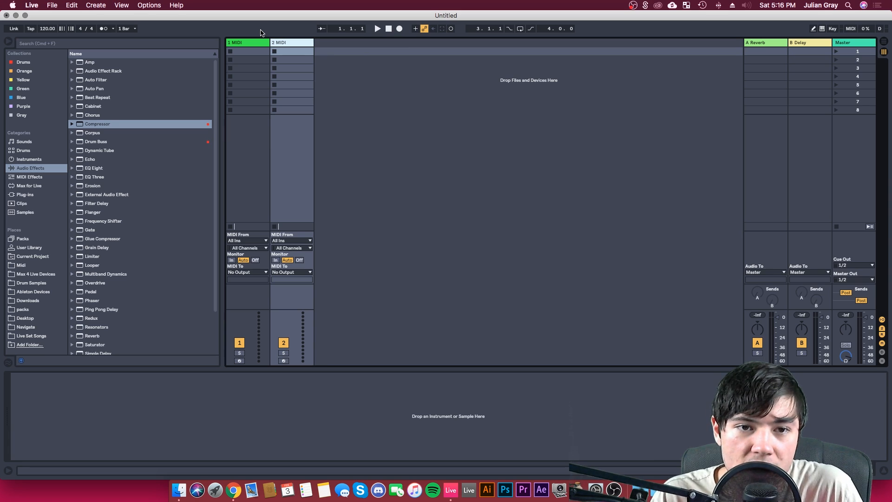
key(Delete)
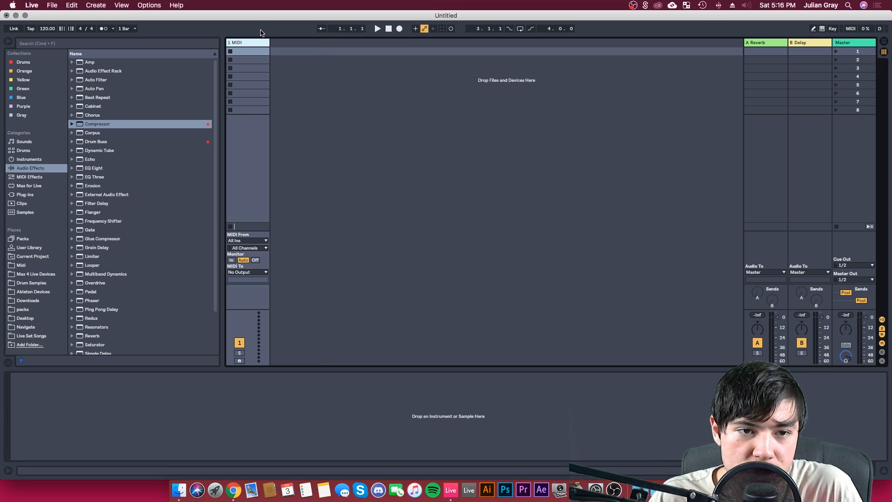
Browse the drum presets and load 808 Core Kit onto the remaining MIDI track
click(24, 151)
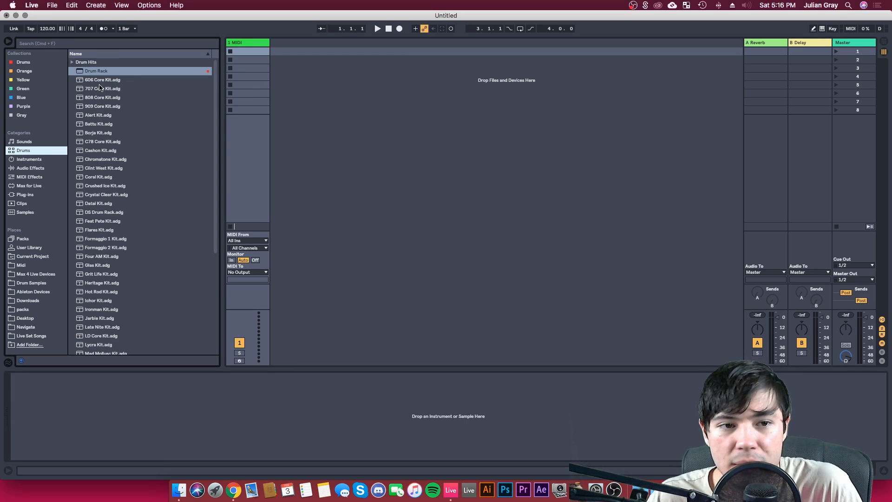
scroll(101, 160, down, 1)
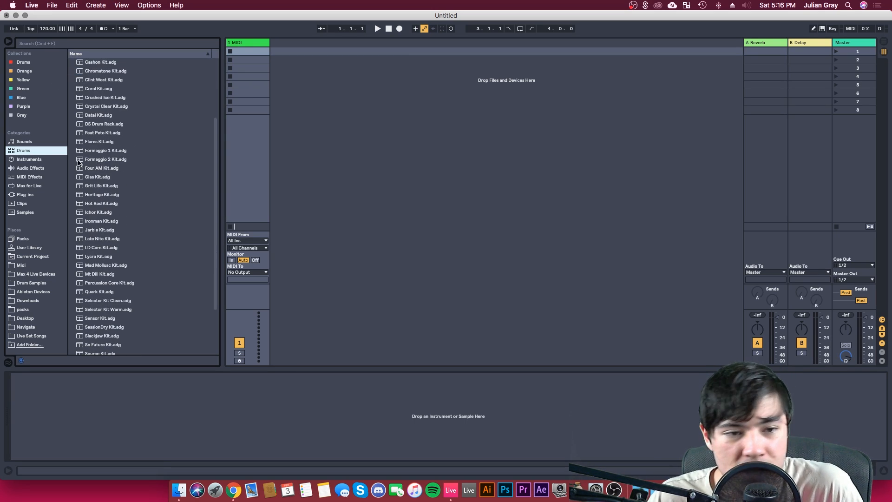
scroll(98, 172, down, 5)
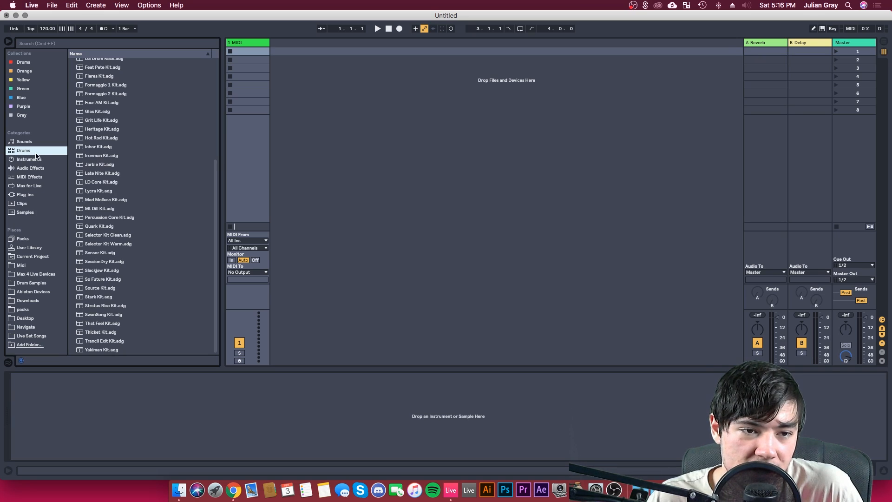
scroll(136, 153, up, 6)
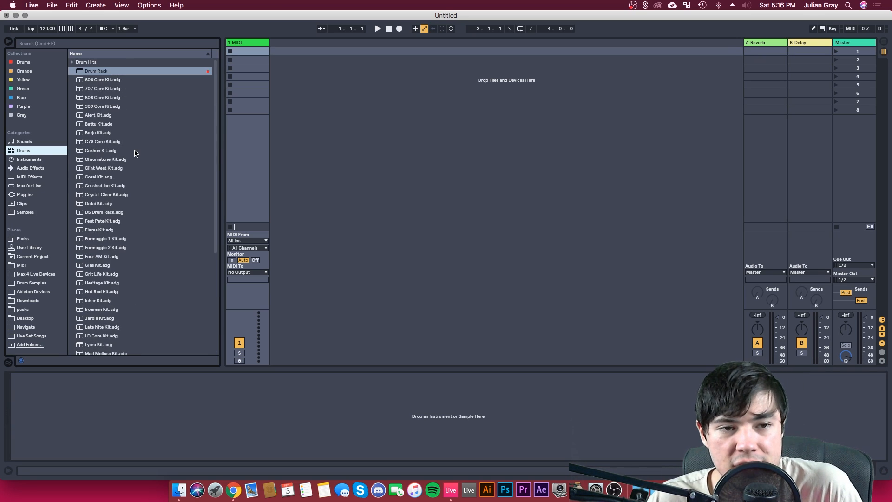
click(97, 99)
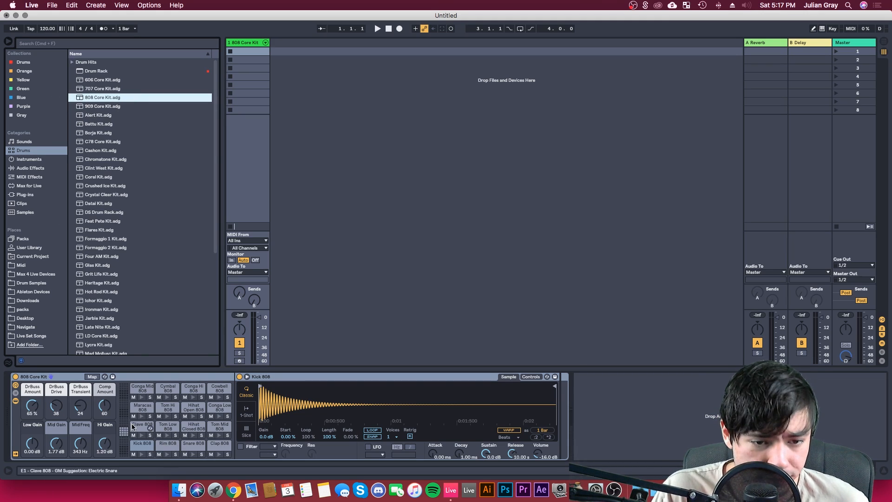
Look through the drum rack's pads and audition the Kick 808 pad
scroll(170, 449, down, 5)
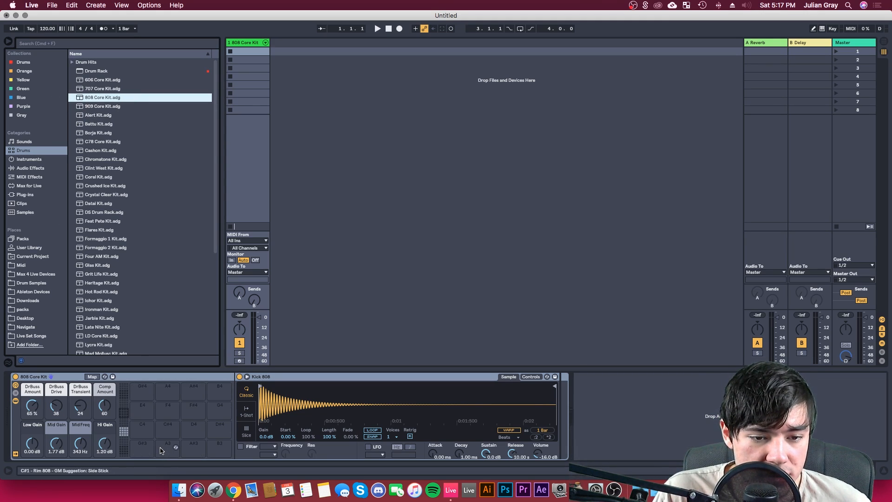
scroll(153, 449, up, 5)
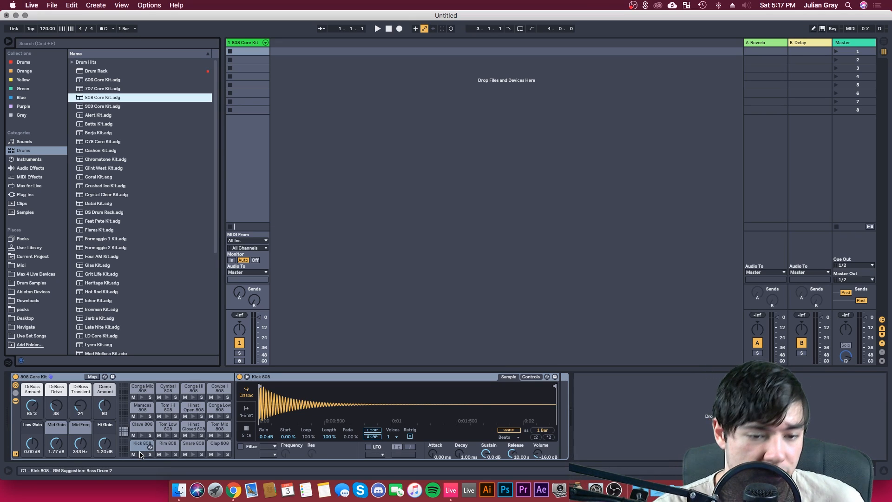
click(141, 454)
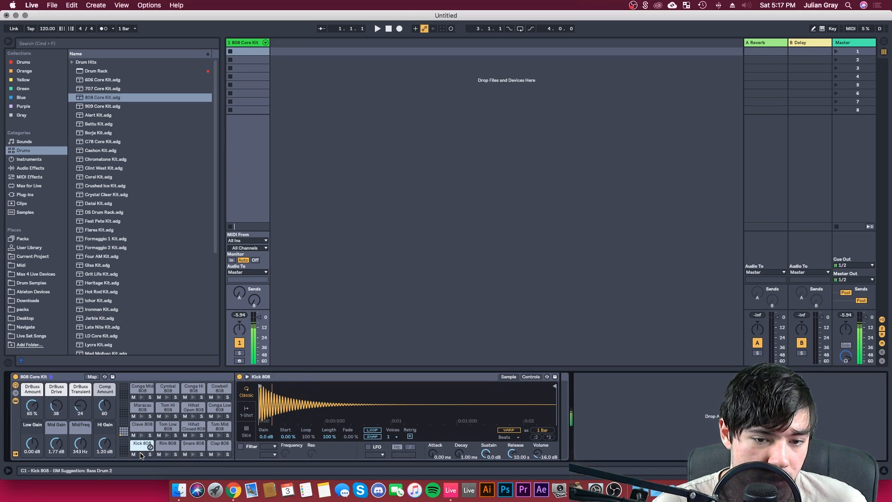
Create a MIDI clip in the track's first slot and add Kick 808 notes on all four beats
double_click(259, 52)
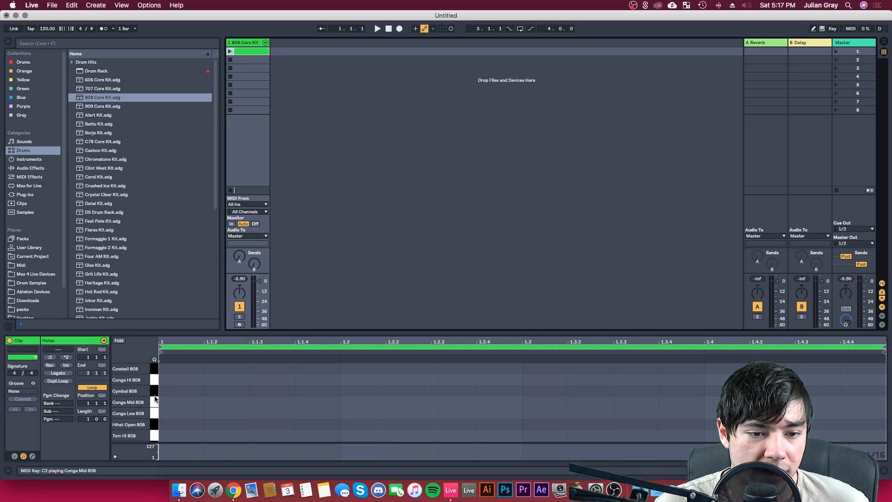
scroll(168, 401, down, 3)
scroll(168, 400, up, 3)
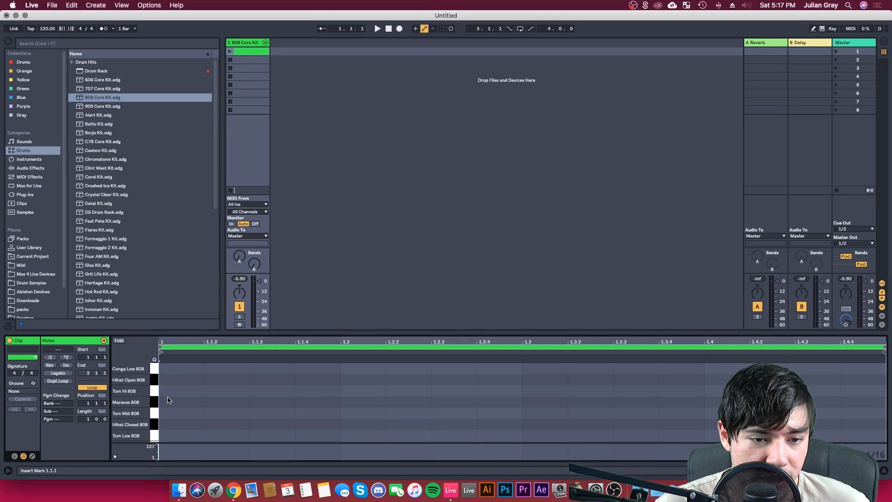
scroll(168, 401, down, 4)
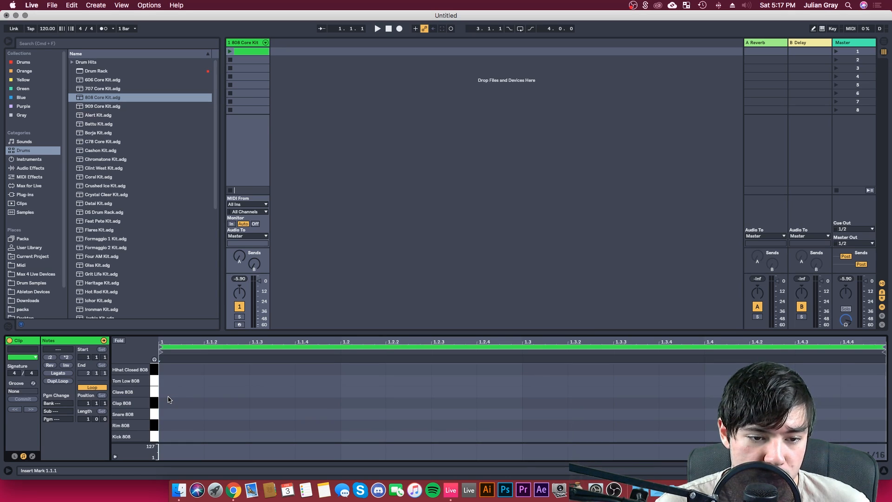
double_click(185, 437)
click(366, 440)
double_click(365, 436)
double_click(549, 437)
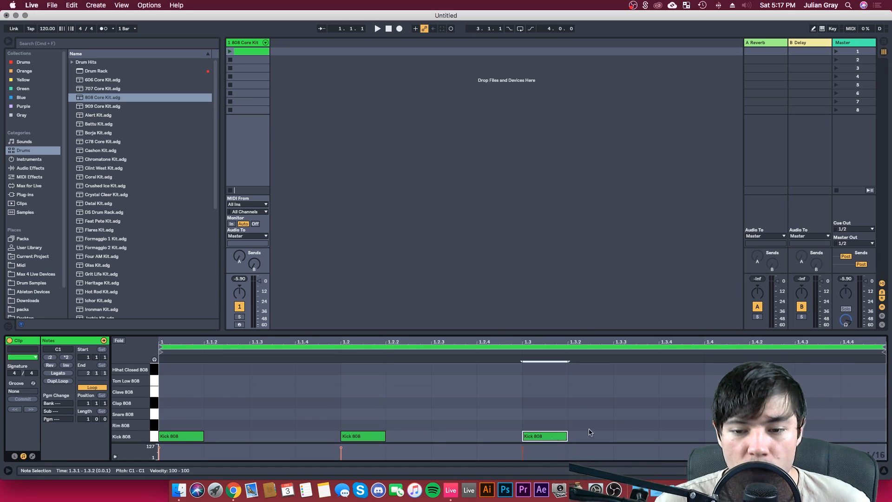
double_click(714, 437)
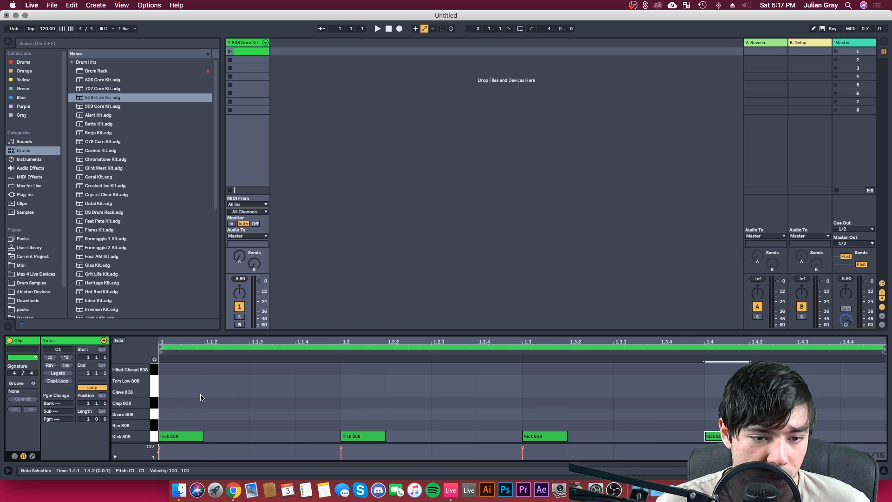
Enable note preview, audition the clap and snare, and add Snare 808 notes on beats 1.2 and 1.4
click(154, 359)
click(156, 404)
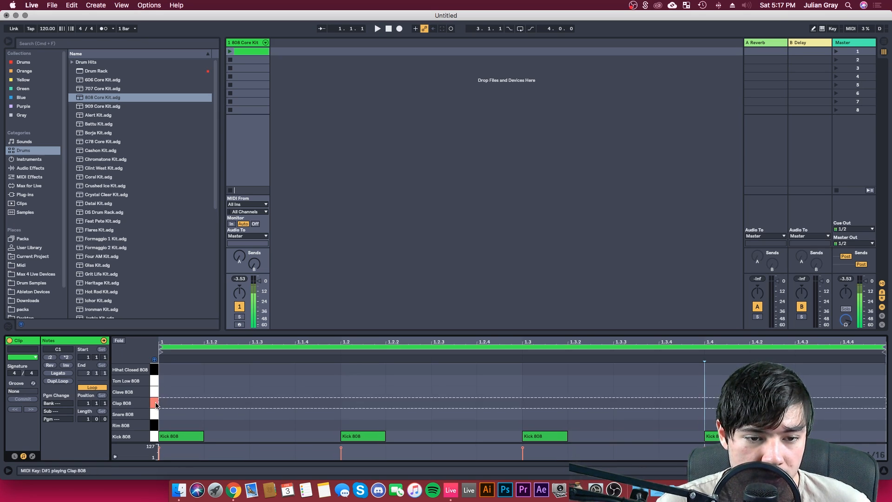
click(153, 415)
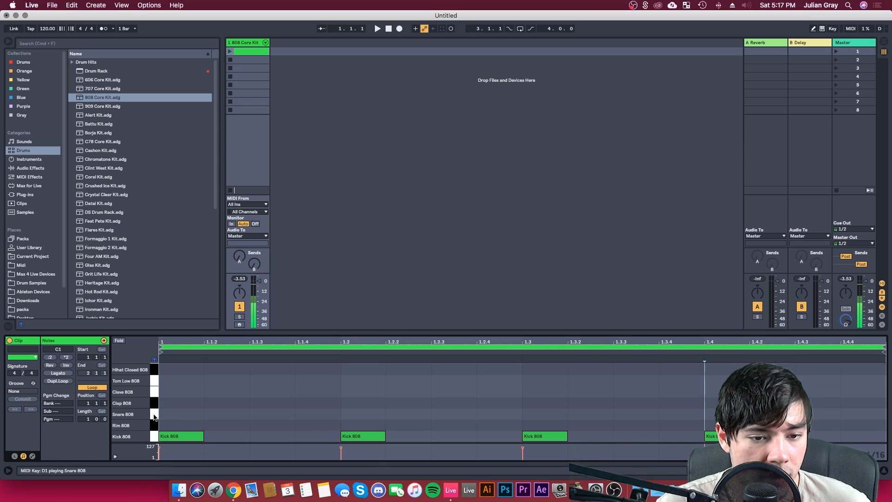
double_click(375, 414)
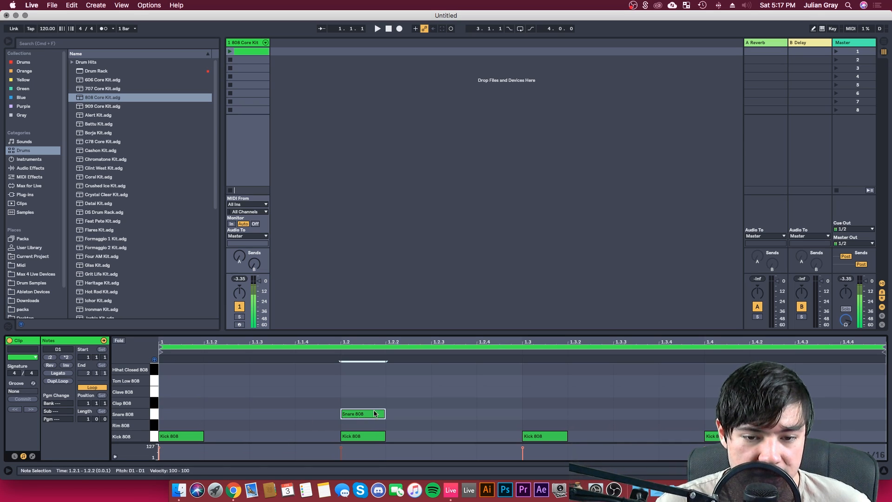
double_click(713, 414)
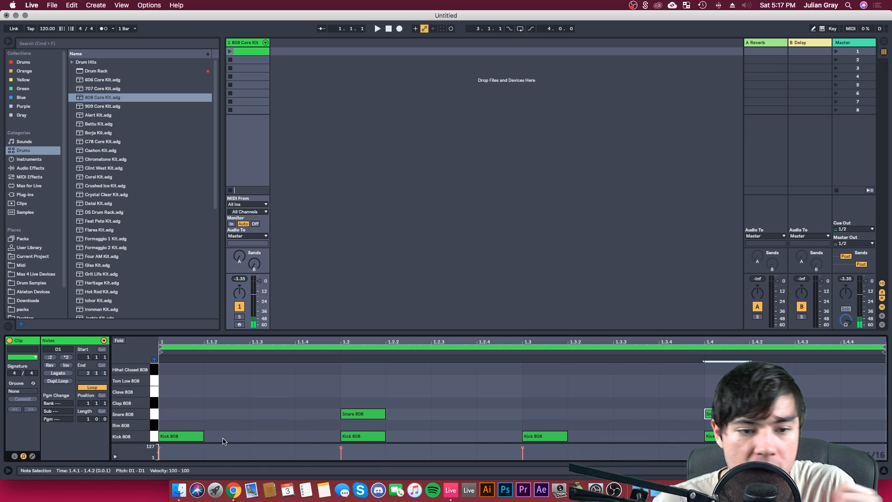
Add Hihat Closed 808 notes at 1.1.3, 1.2.3, 1.3.3 and 1.4.3, and play the clip to check the pattern
scroll(219, 392, up, 1)
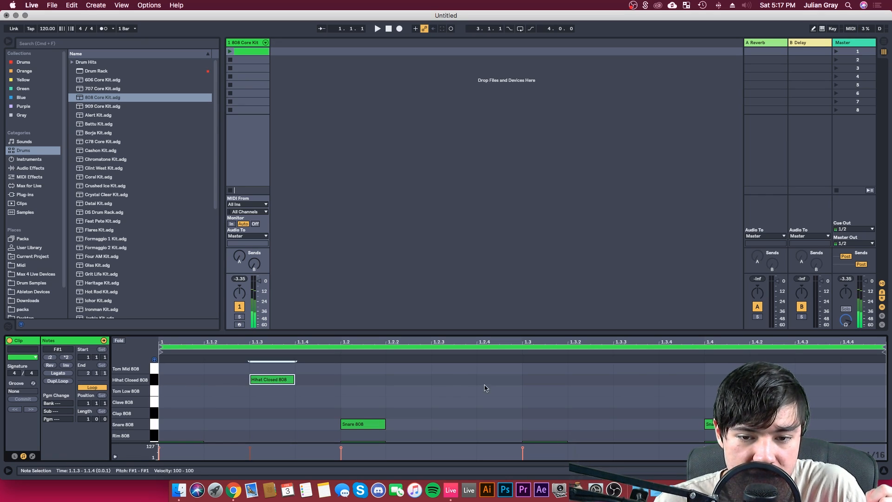
double_click(273, 380)
double_click(461, 379)
double_click(621, 379)
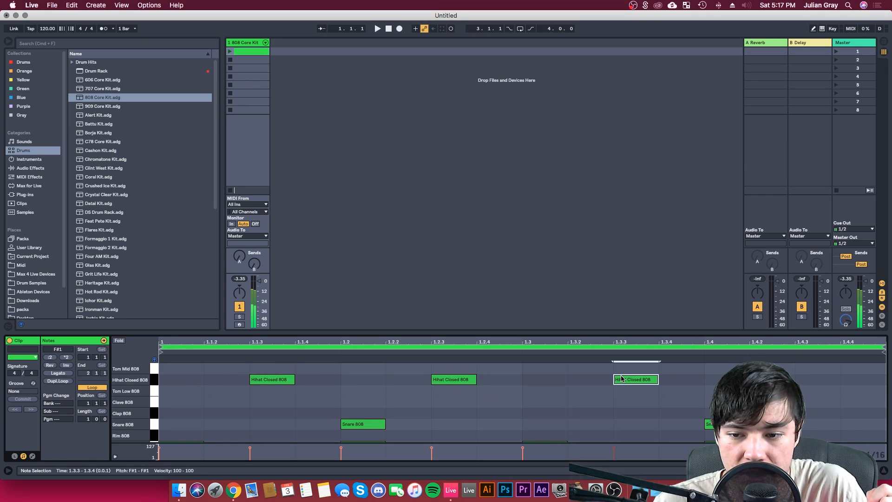
double_click(824, 380)
click(230, 51)
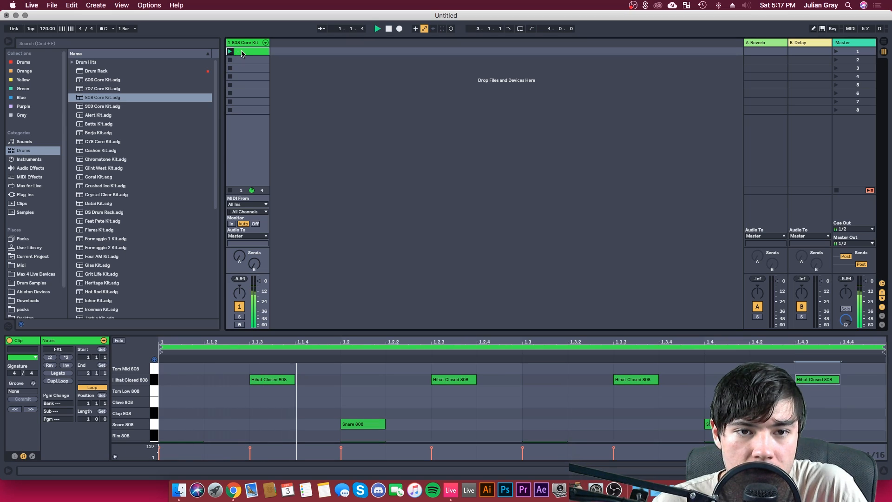
key(space)
Shift the four closed hi-hats onto the beats and copy them to each beat's second sixteenth at velocity 41
drag(854, 377, 254, 384)
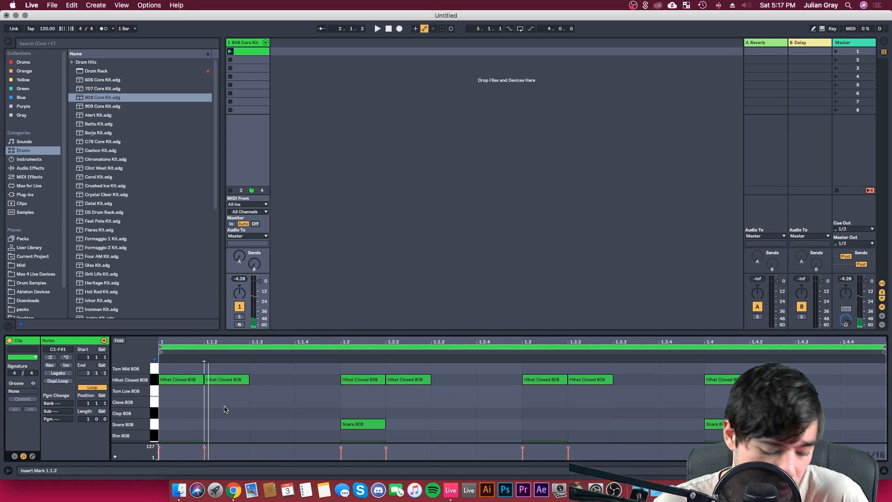
key(super+z)
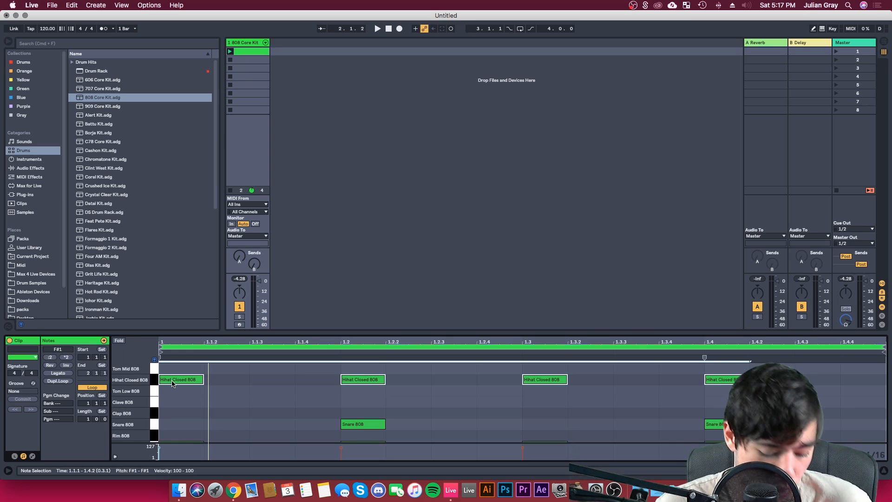
alt+drag(172, 383, 216, 386)
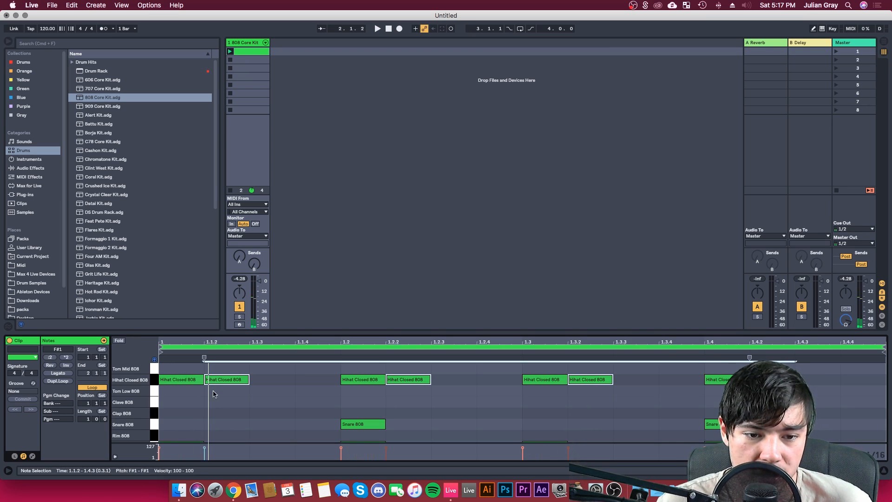
drag(208, 449, 208, 454)
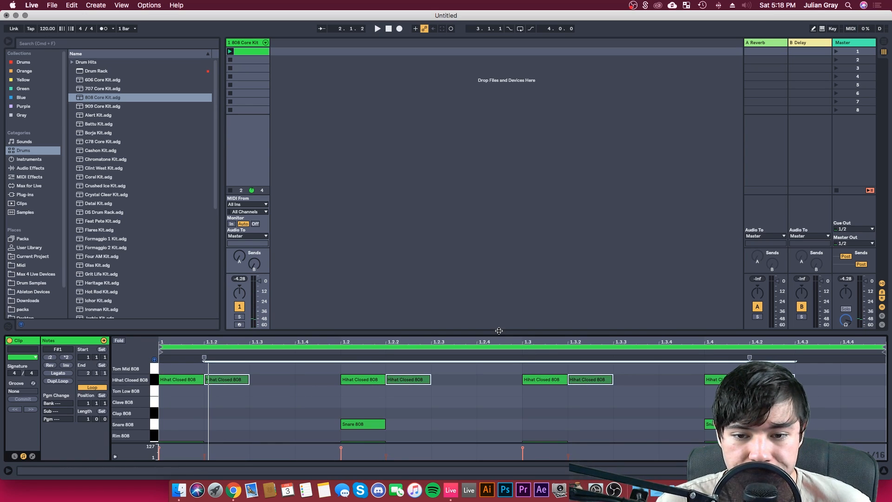
Enlarge the note editor, then copy the quieter hi-hats to each beat's third sixteenth and lower the new copies' velocity to about 22
drag(498, 330, 498, 294)
drag(221, 372, 274, 374)
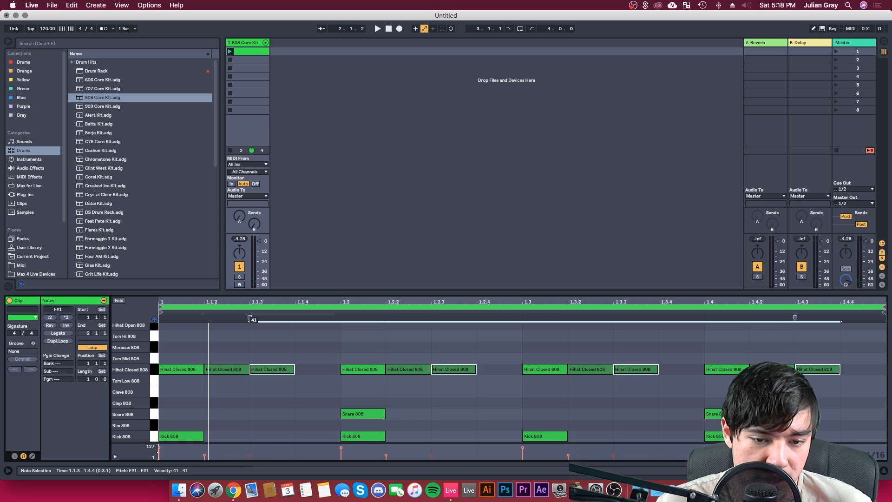
drag(250, 454, 250, 458)
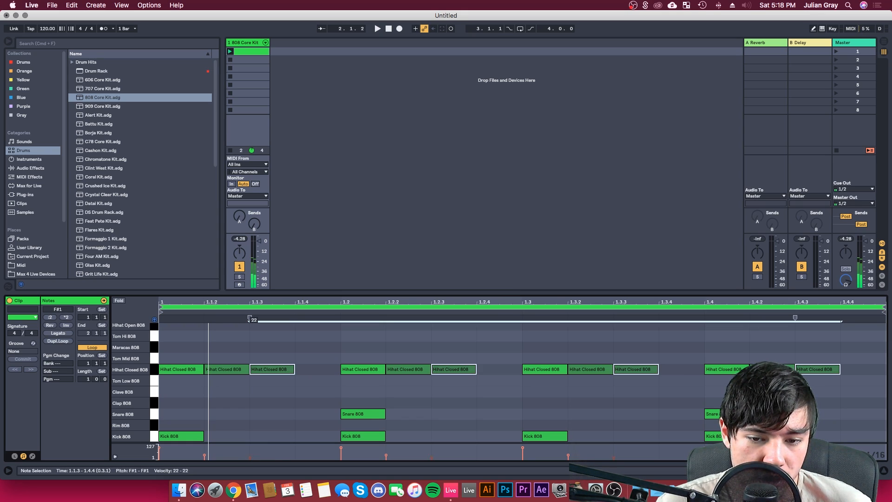
Preview the closed hi-hats on the second sixteenths of the first two beats and briefly play the clip
click(221, 370)
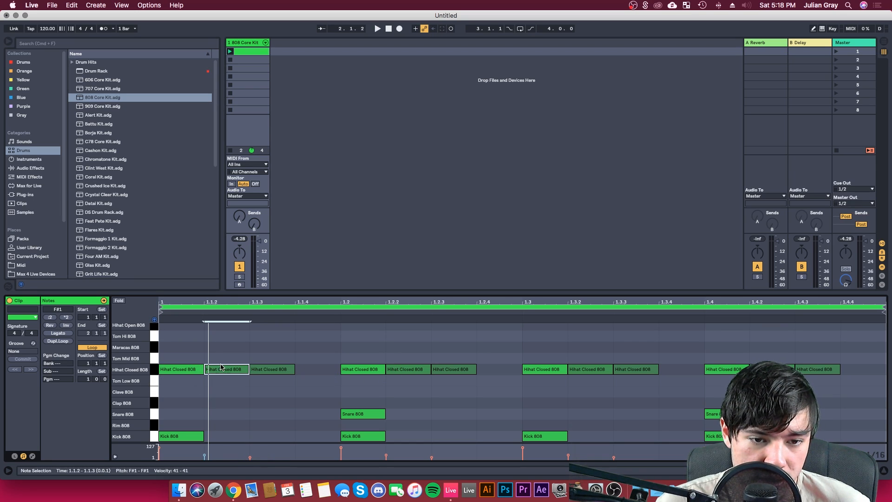
click(416, 370)
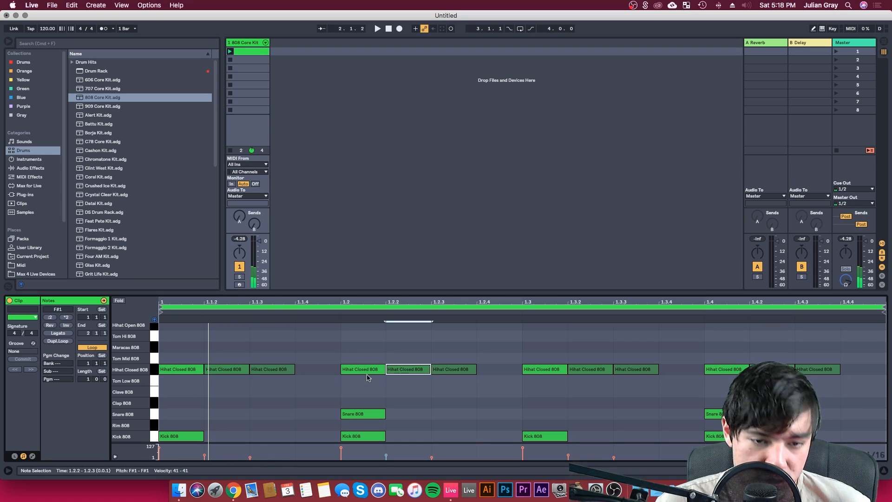
key(space)
key(space)
Copy the velocity-41 closed hi-hats on each beat's second sixteenth to the beat's fourth sixteenth across the bar
click(226, 370)
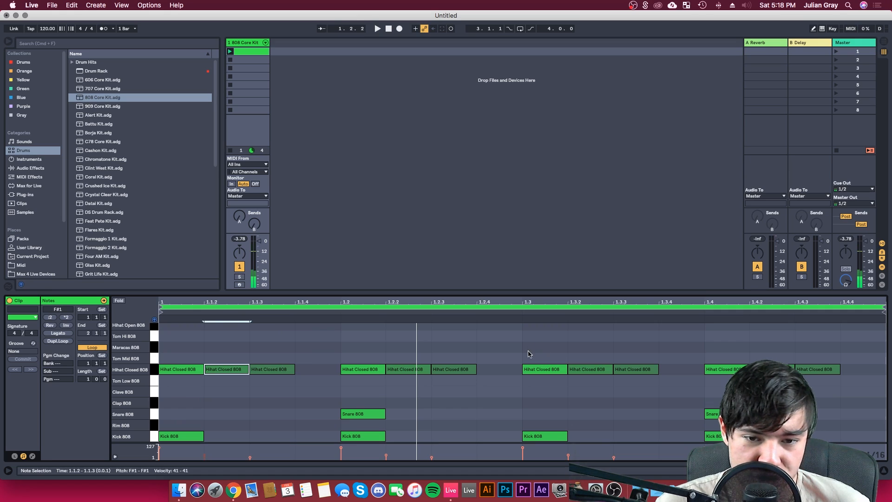
click(390, 367)
shift+click(240, 369)
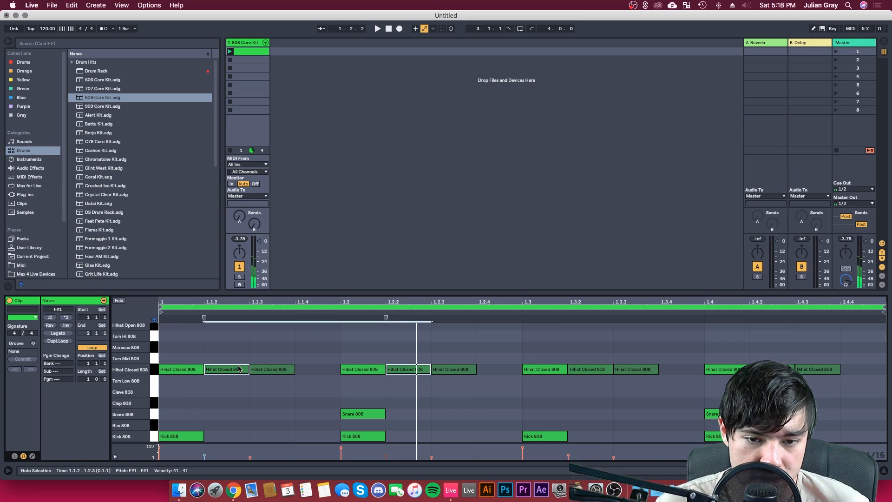
shift+click(592, 371)
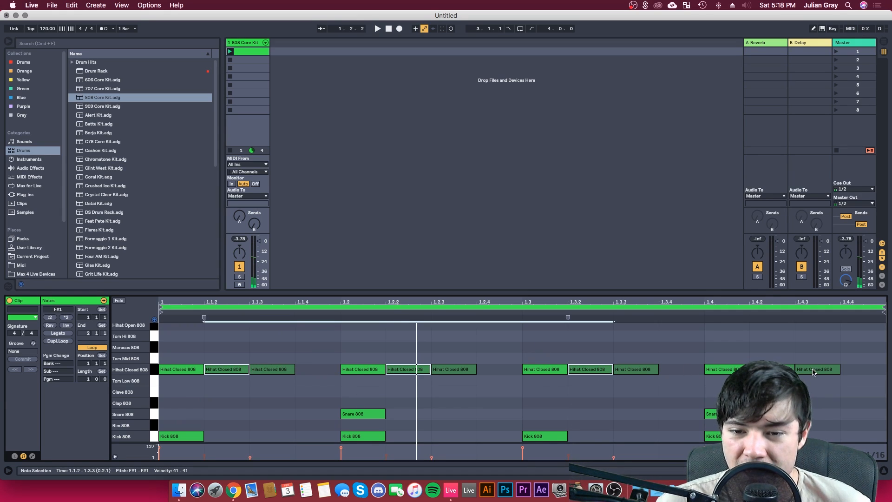
shift+click(771, 370)
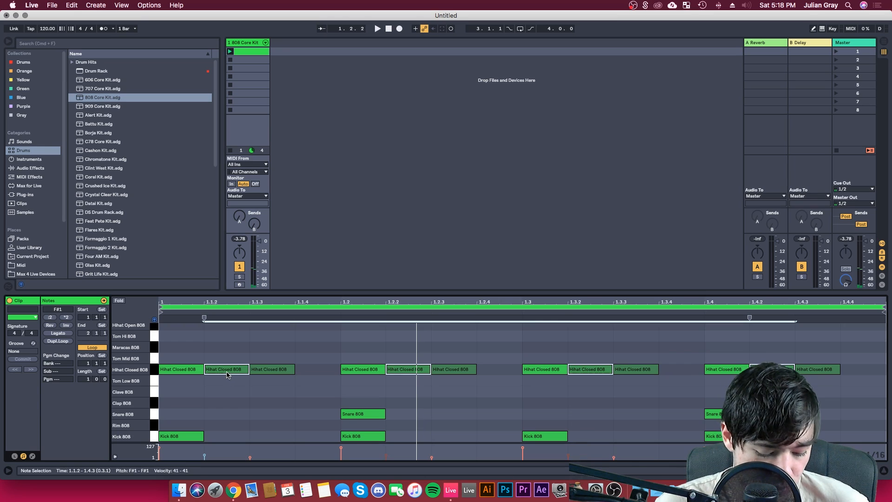
drag(227, 375, 328, 382)
click(326, 385)
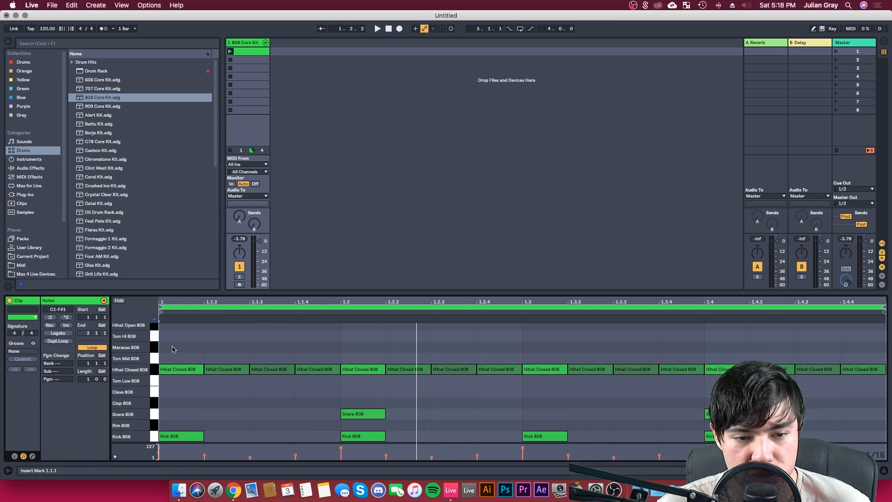
Preview the closed hi-hats of the first beat one by one and play the clip to check the full sixteenth pattern
click(176, 369)
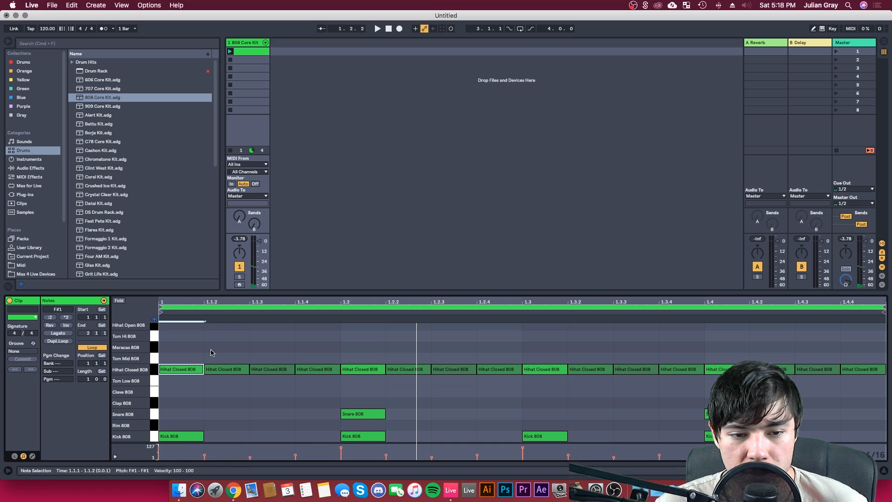
click(226, 370)
drag(259, 358, 260, 374)
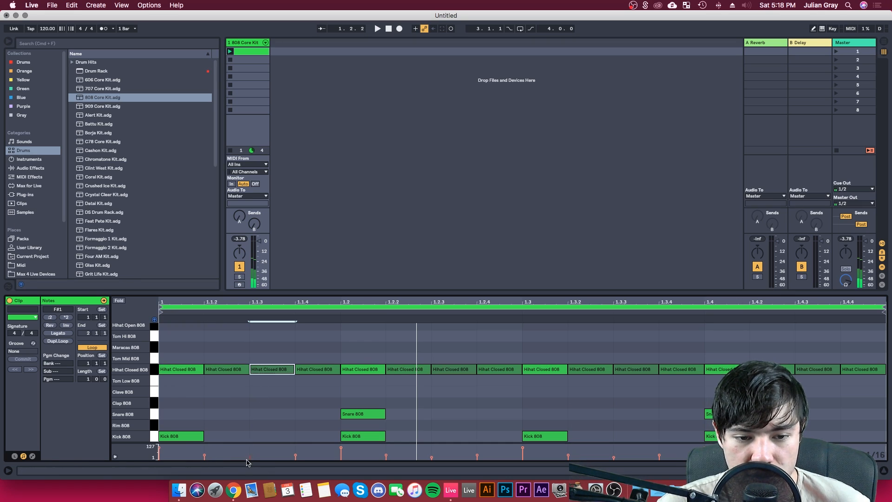
drag(312, 355, 310, 410)
drag(352, 361, 350, 400)
click(315, 400)
click(162, 395)
key(space)
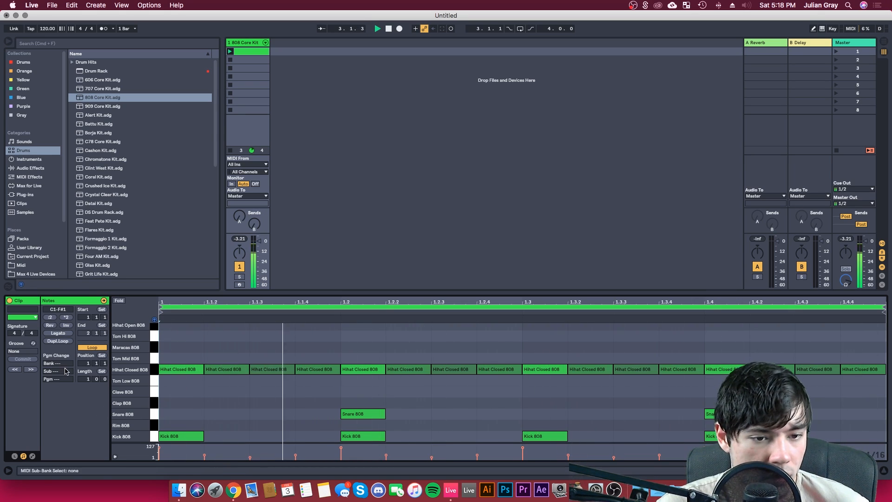
key(space)
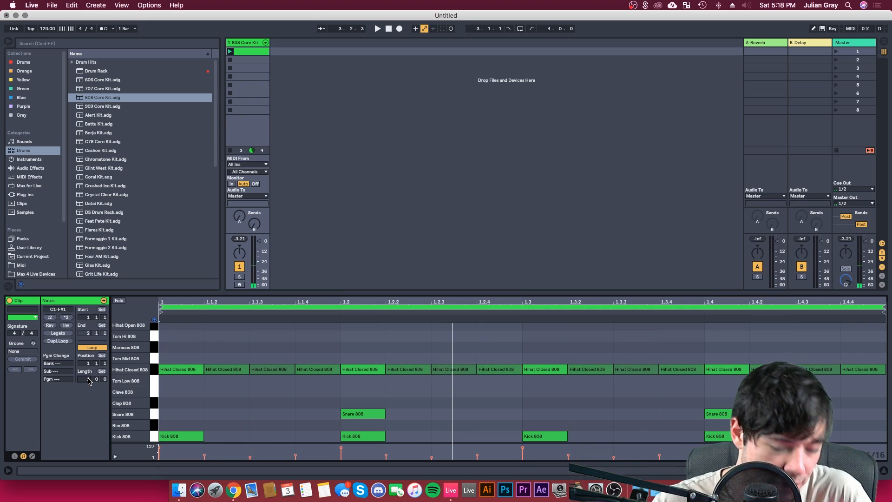
Set the clip's loop length to 4 bars and reopen the drum clip in the note editor
click(88, 379)
text(4)
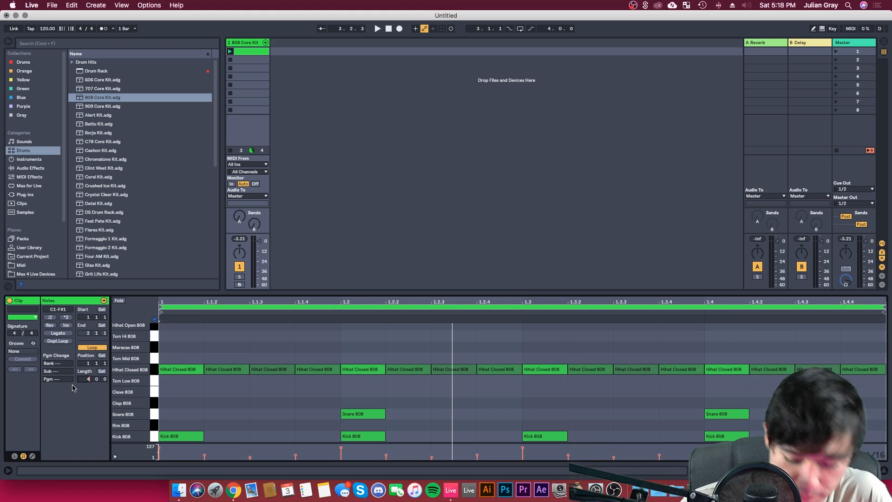
key(Return)
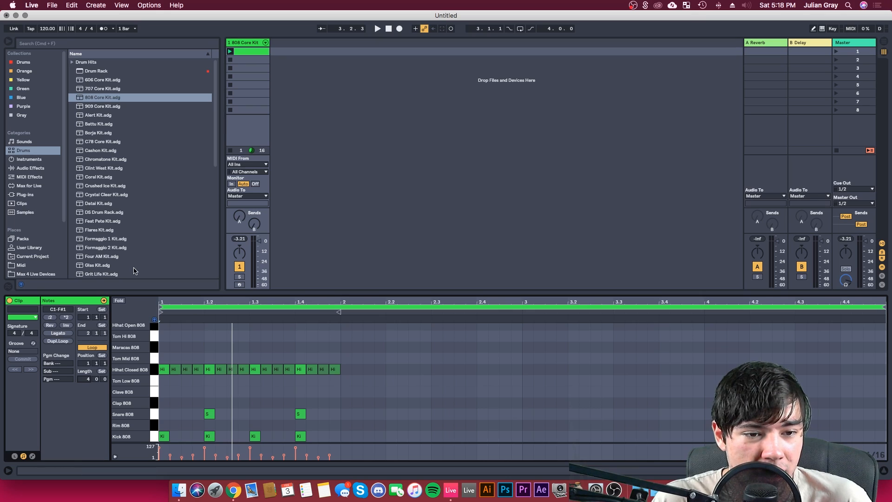
click(252, 55)
click(255, 43)
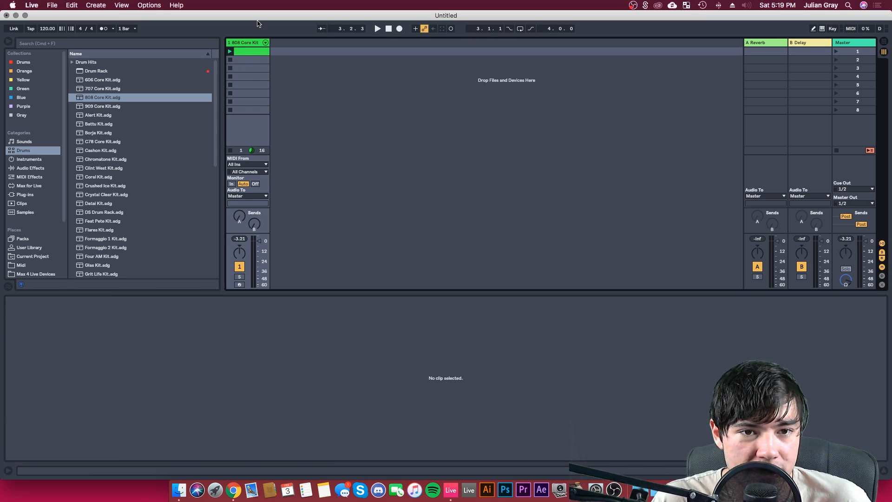
click(251, 50)
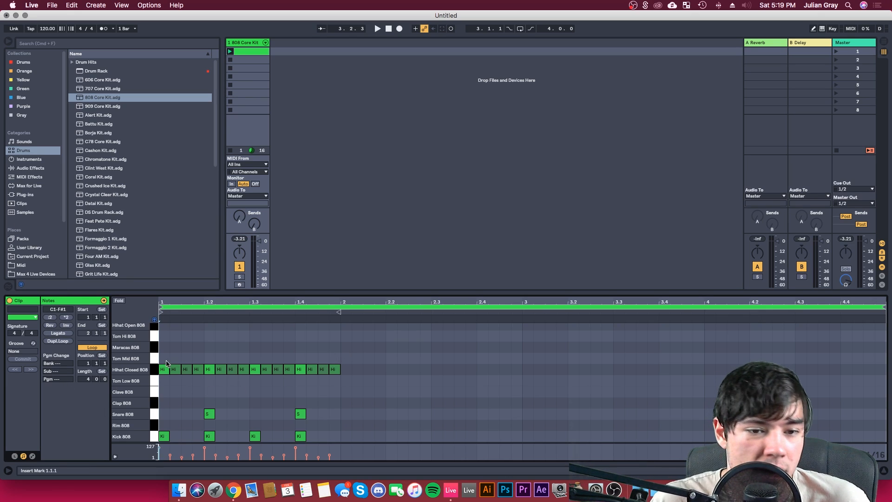
Set the note editor's fixed grid to 1/16
right_click(753, 356)
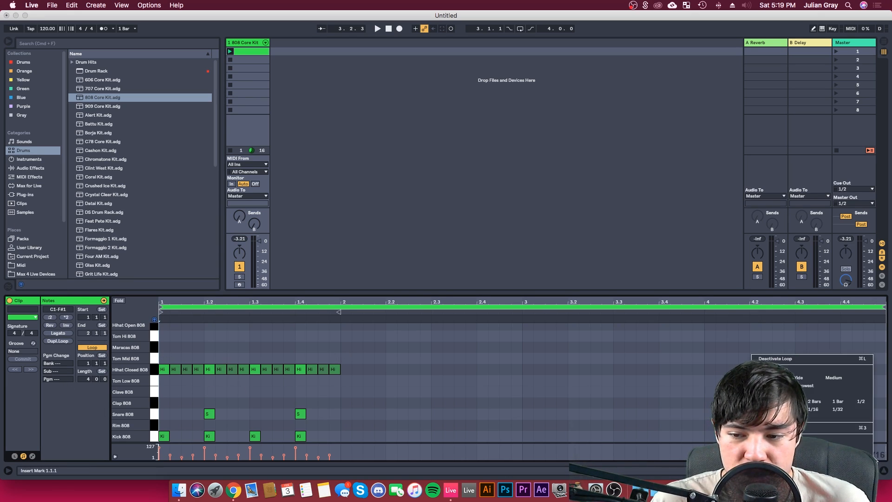
click(788, 409)
right_click(757, 349)
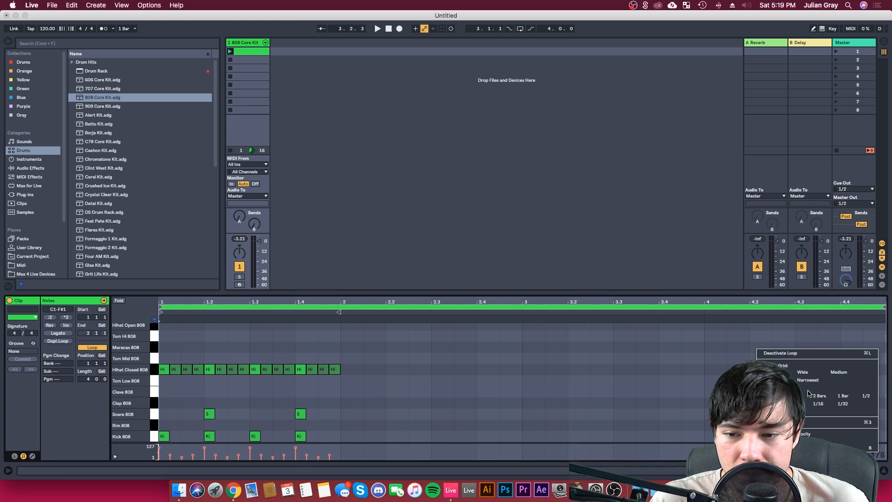
click(815, 404)
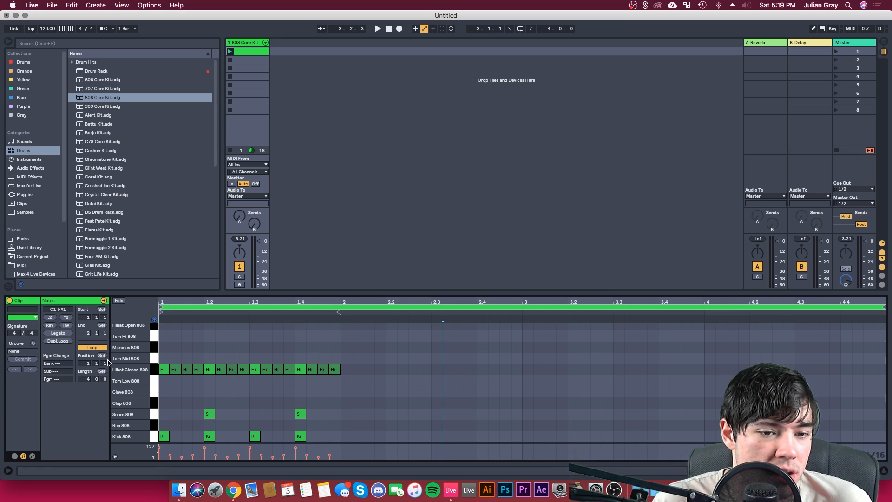
Turn off the clip's loop, launch the clip to hear it play once, and turn the loop back on
click(92, 348)
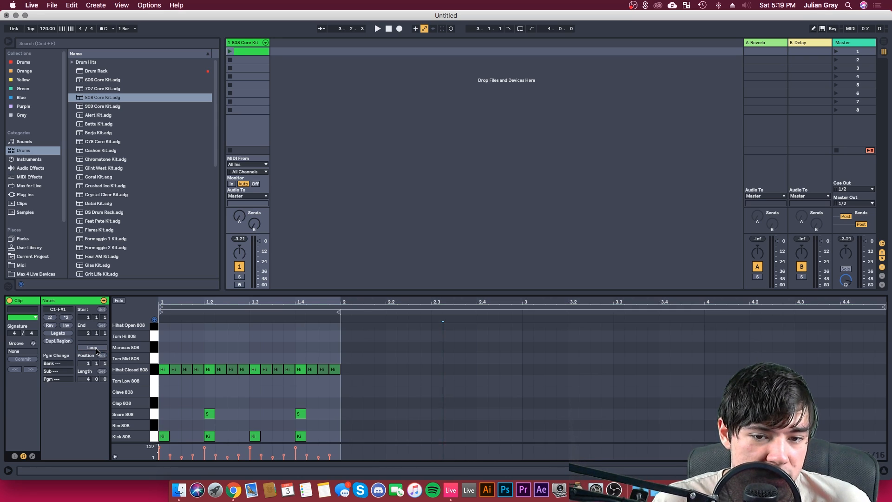
click(230, 52)
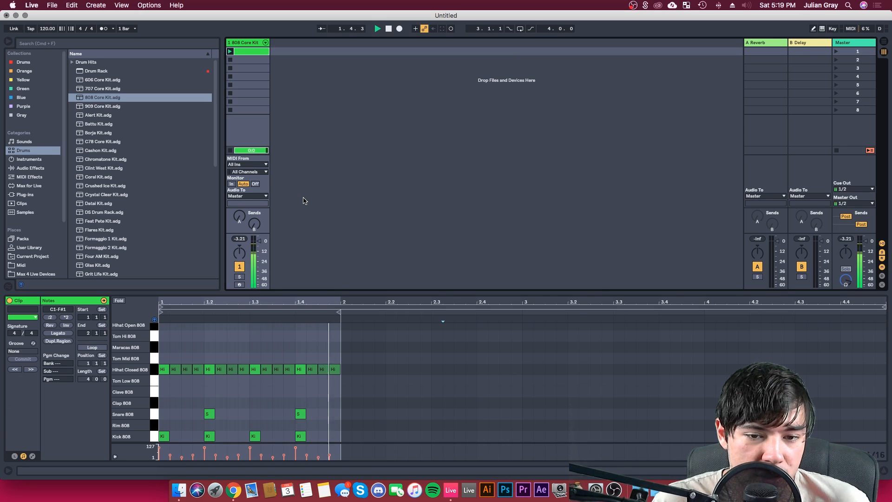
click(91, 348)
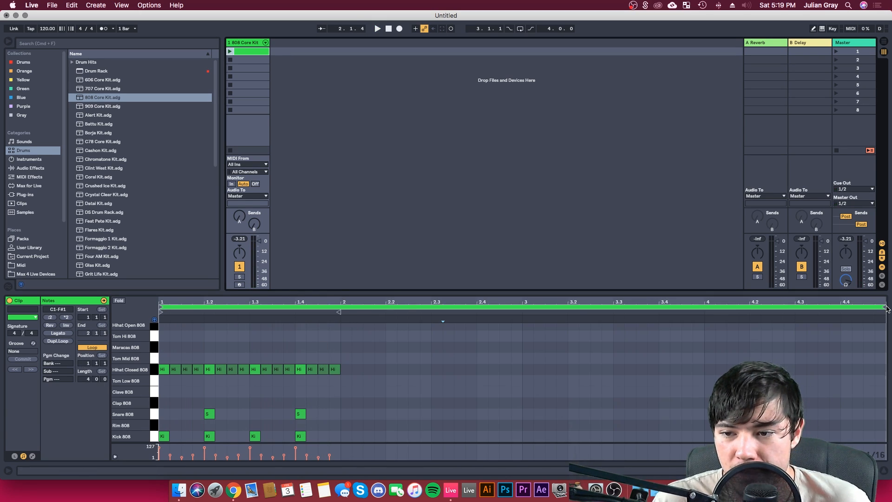
Duplicate all notes of the first bar three times to fill bars 2 to 4, and play the clip
click(338, 344)
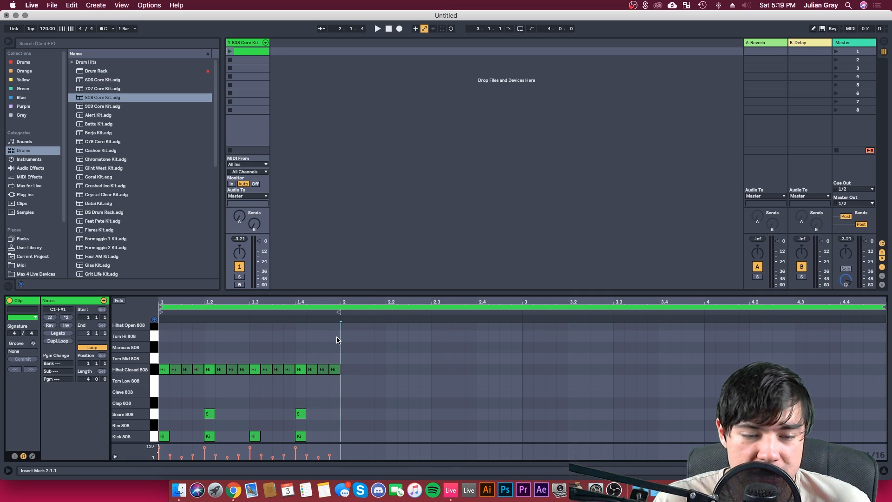
key(super+a)
key(super+d)
key(super+d)
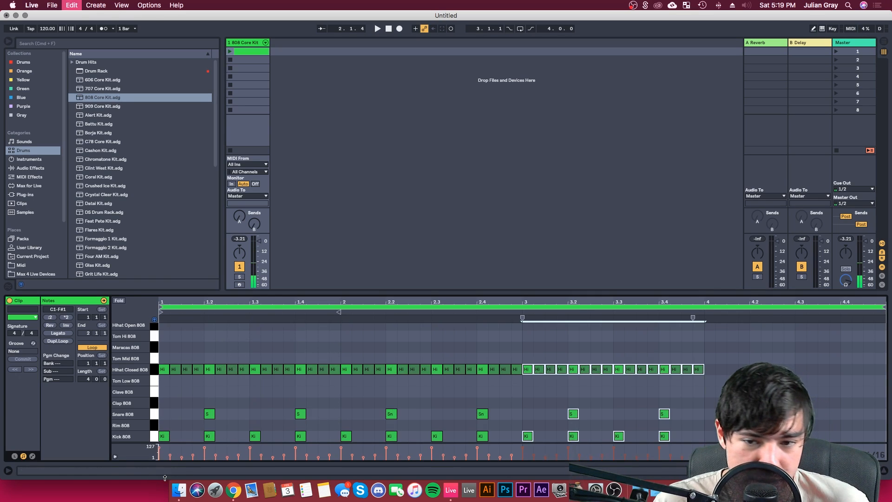
key(super+d)
click(337, 346)
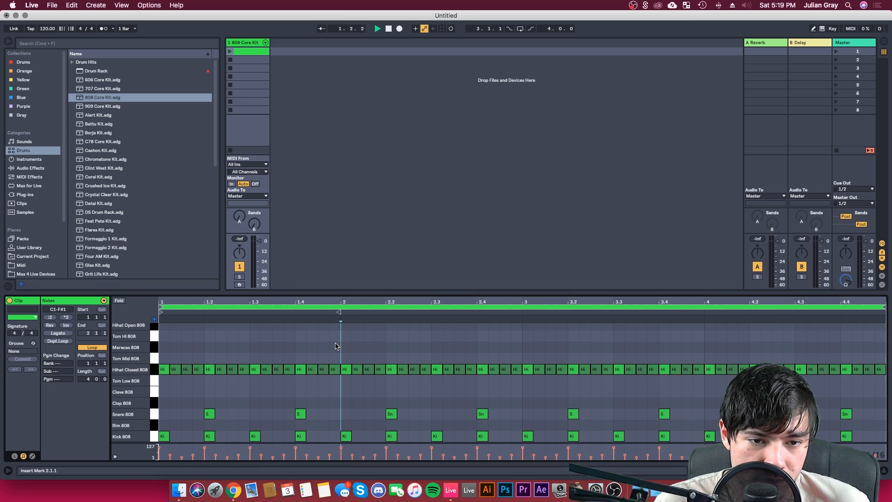
click(230, 52)
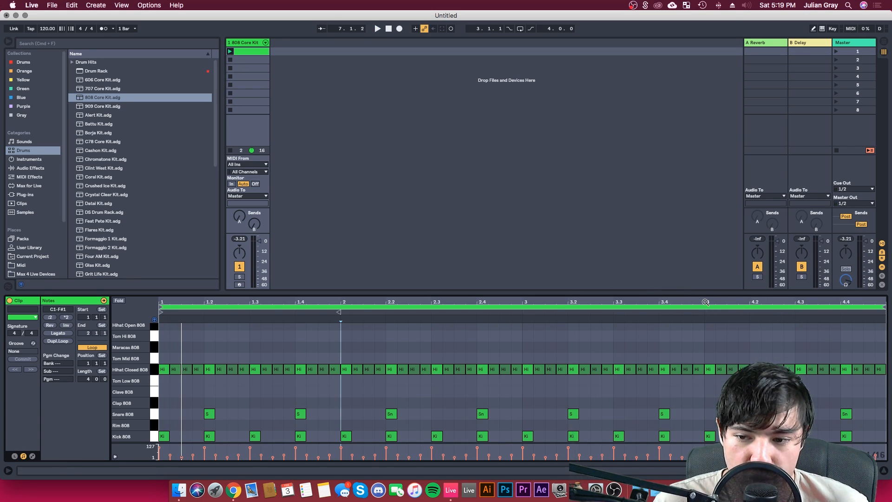
Change the note editor's fixed grid to 1/4
click(709, 339)
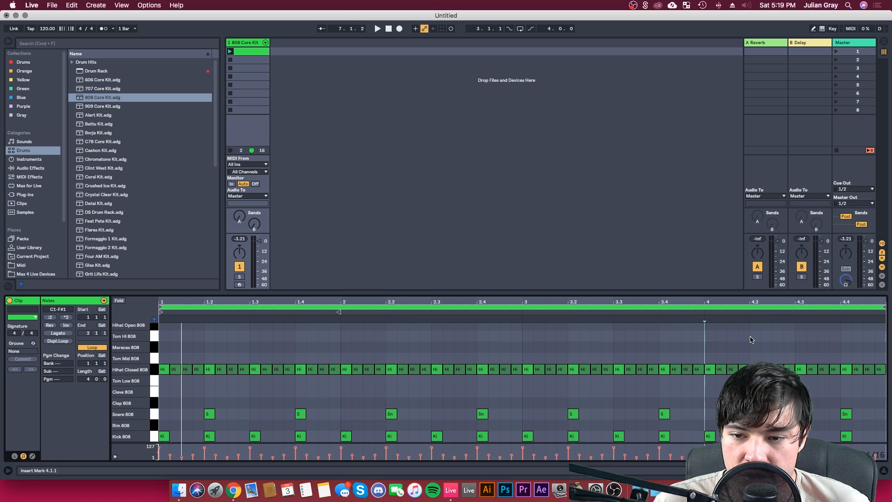
click(841, 344)
right_click(843, 344)
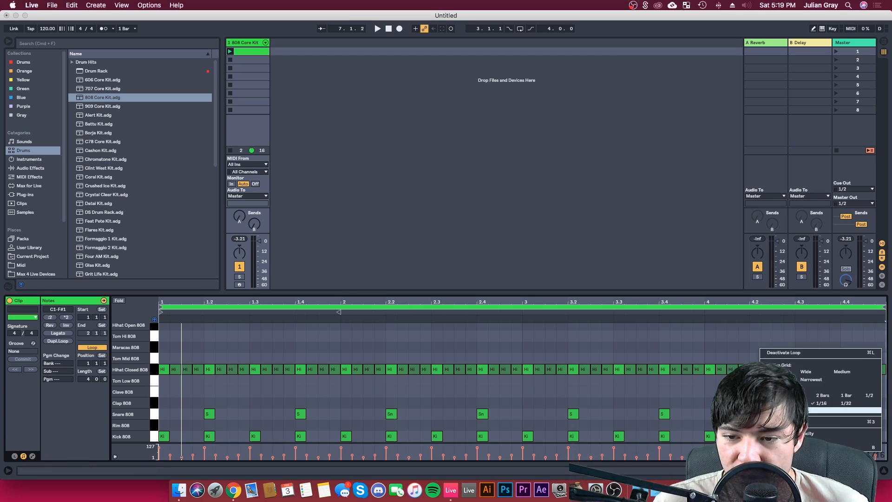
click(849, 437)
Highlight bar 4 beat by beat and as a whole, then bar 1, to examine how quarter notes divide each bar
drag(704, 336, 807, 338)
drag(799, 344, 876, 347)
drag(877, 341, 835, 343)
drag(833, 341, 743, 335)
drag(743, 335, 692, 339)
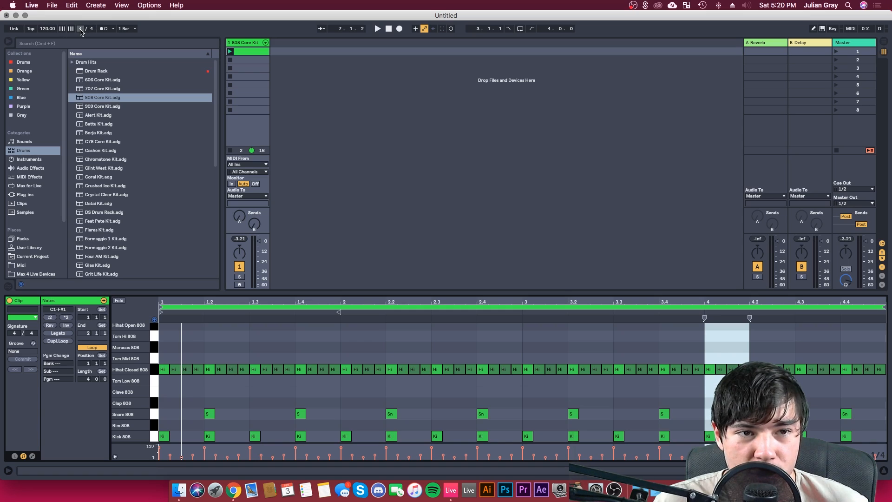
click(737, 352)
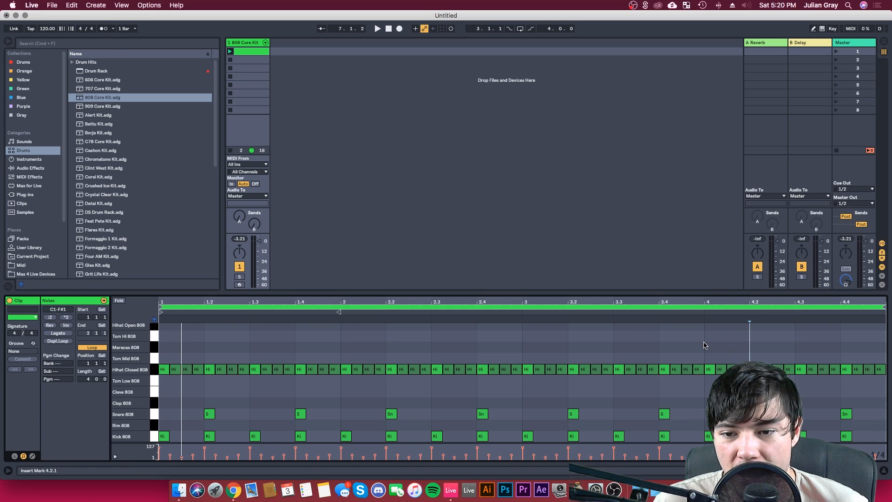
drag(703, 339, 874, 342)
click(856, 419)
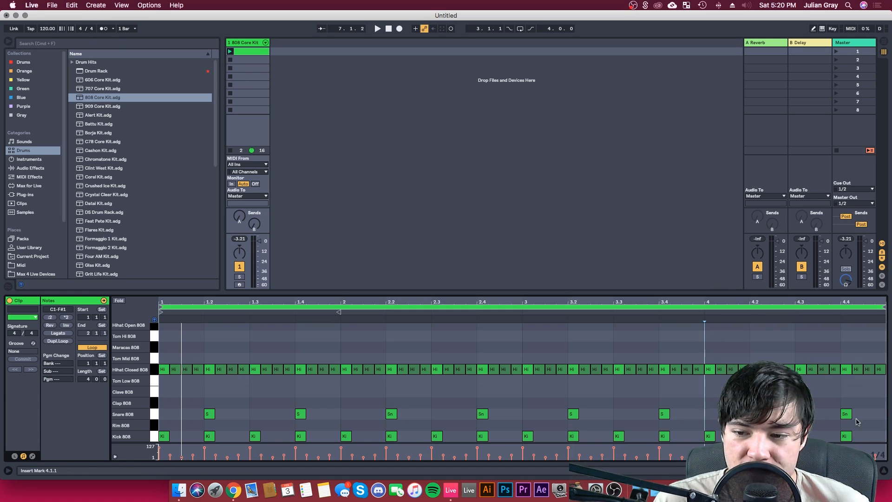
drag(705, 331, 875, 342)
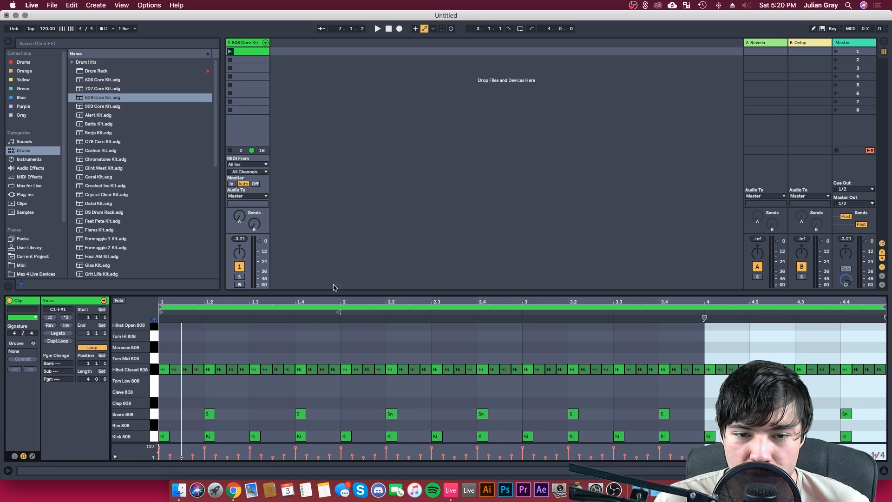
mouse_move(168, 325)
mouse_down()
mouse_move(343, 335)
mouse_move(343, 344)
mouse_up()
click(343, 344)
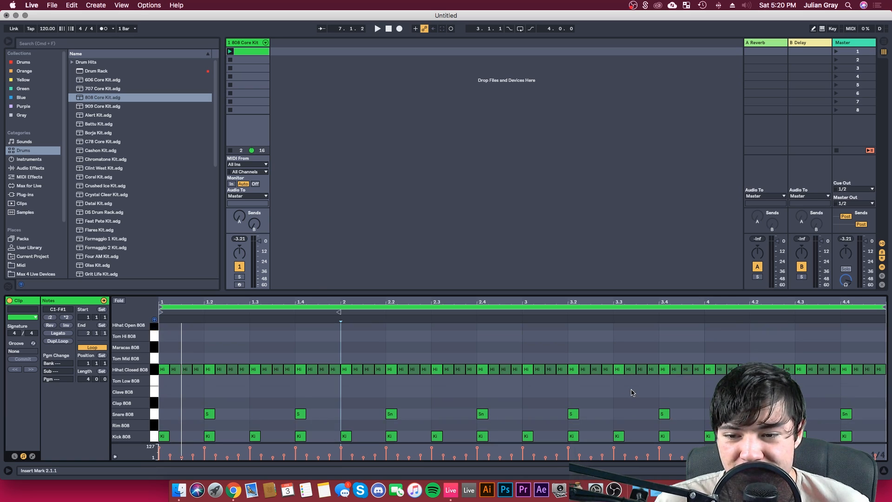
click(250, 358)
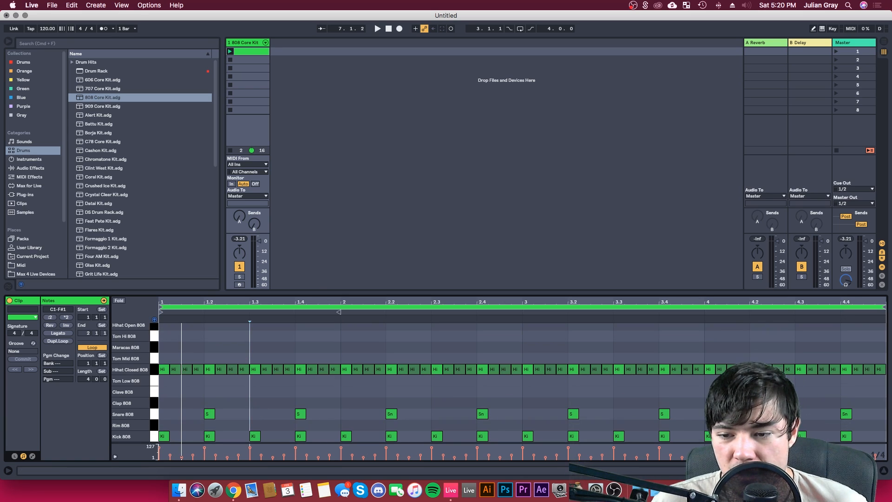
Show the track's 808 Core Kit drum rack and preview the Snare 808 pad
key(shift+Tab)
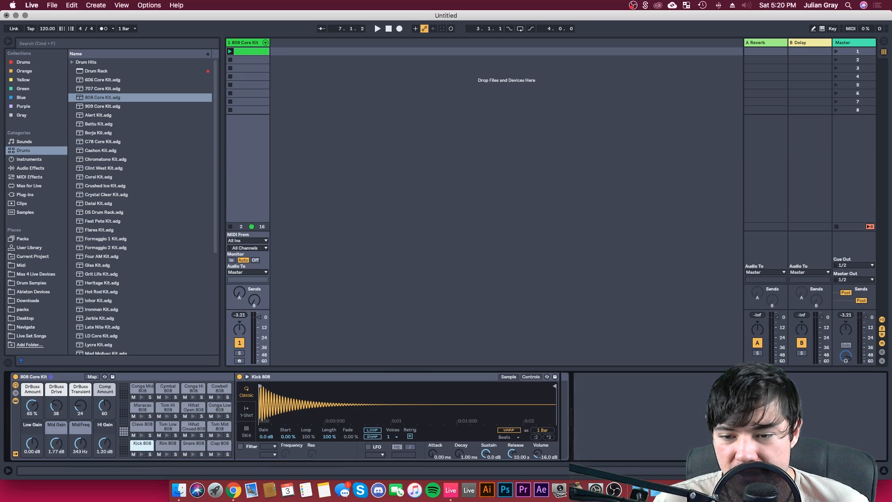
click(192, 455)
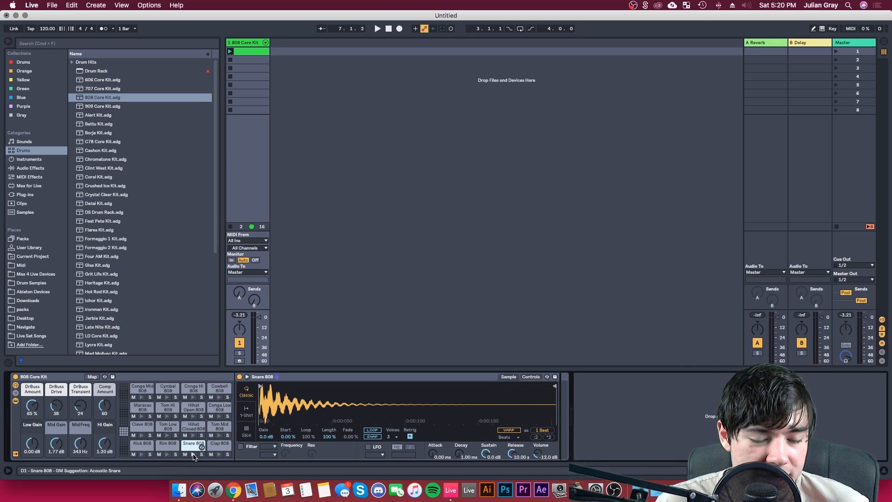
click(193, 454)
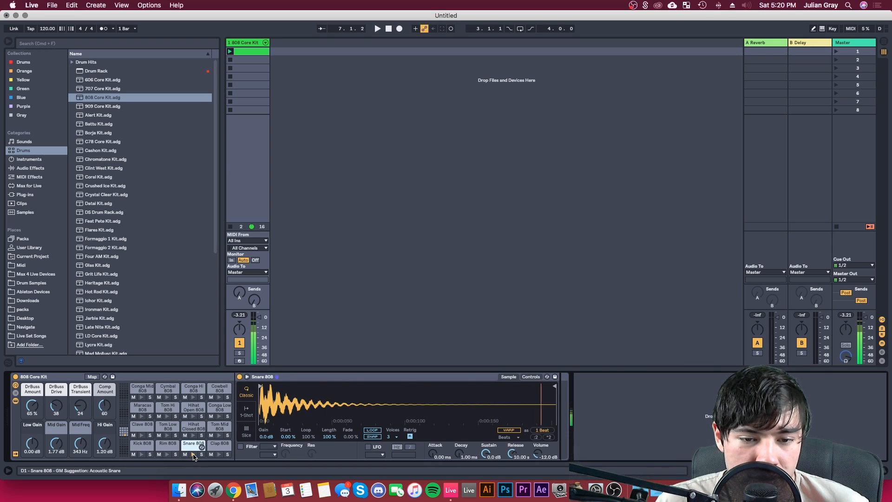
click(192, 454)
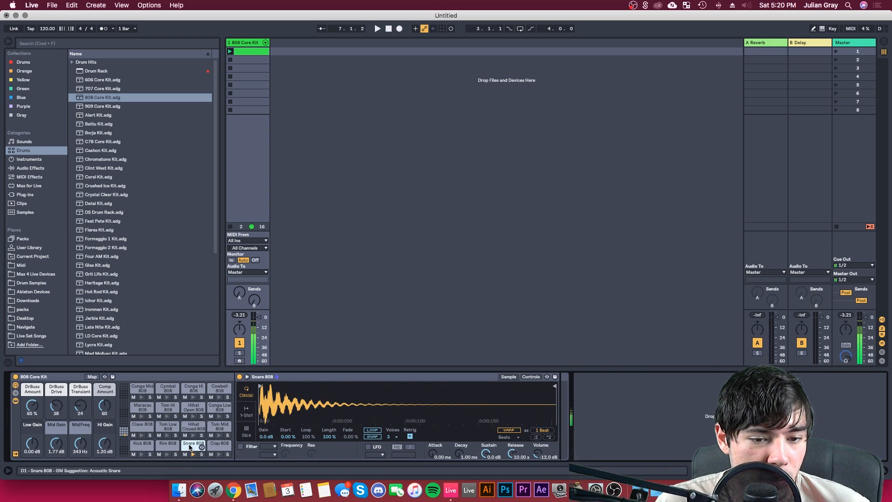
Show the Snare 808 sampler's controls and transpose the sound up by 5 semitones
click(533, 377)
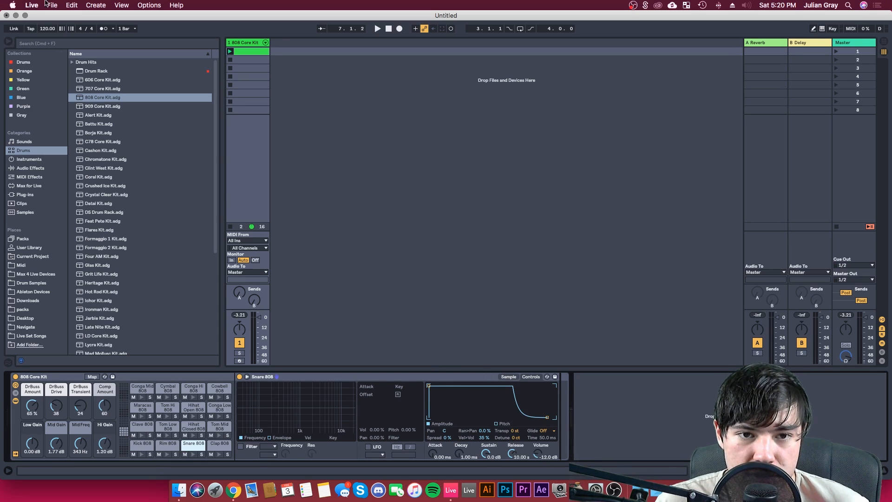
key(space)
click(514, 432)
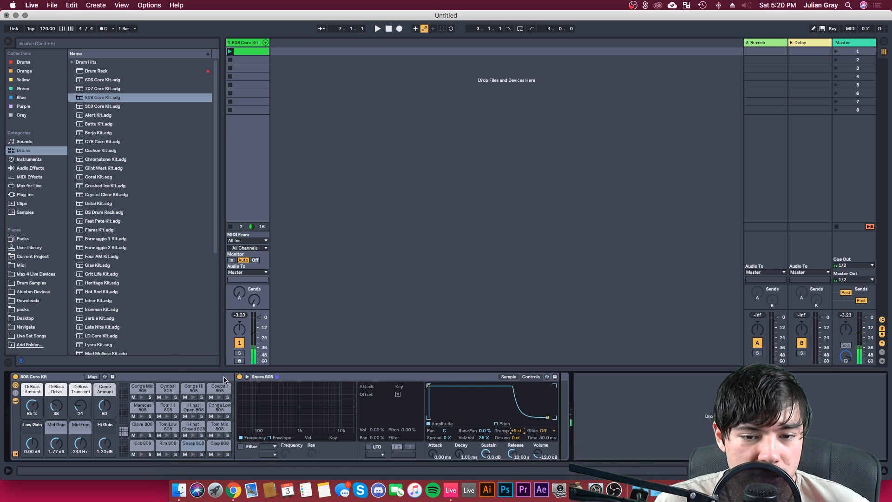
Expand the Snare 808 sample display to examine its waveform, and fold it back to the compact controls view
click(247, 376)
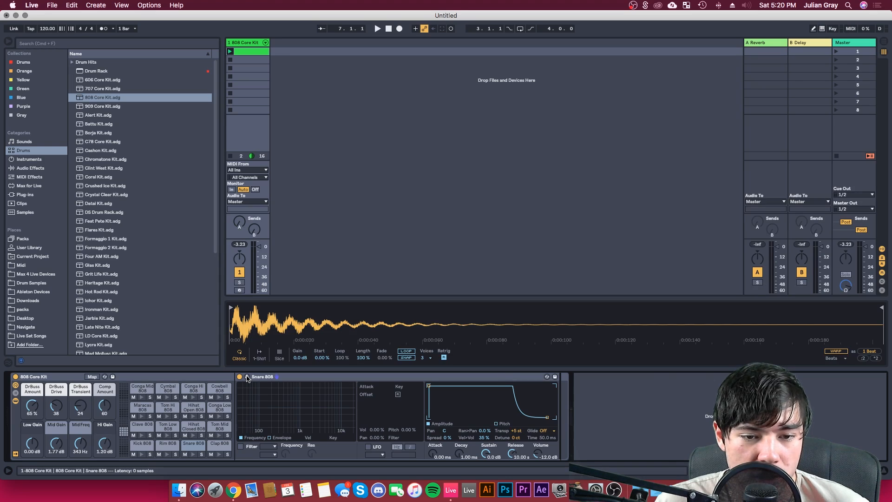
click(246, 376)
click(535, 377)
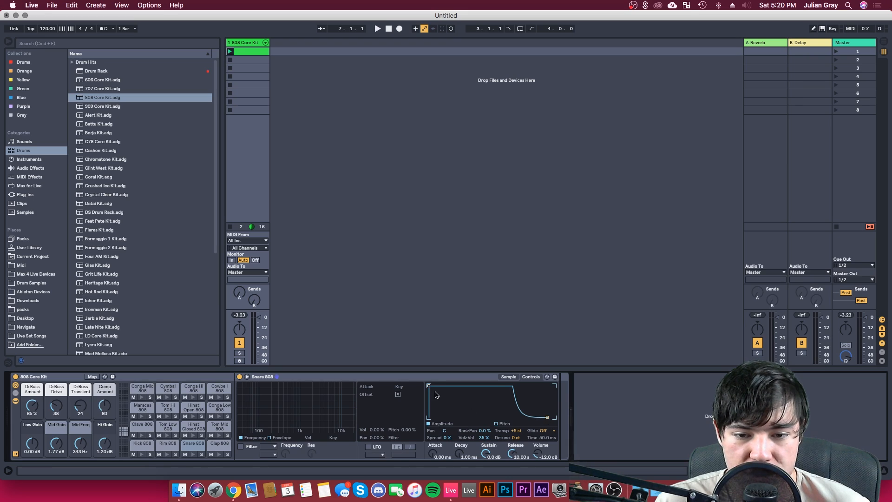
Shape the Snare 808 amplitude envelope with a 60 s decay and -19 dB sustain, and play the clip to hear it
drag(428, 386, 471, 402)
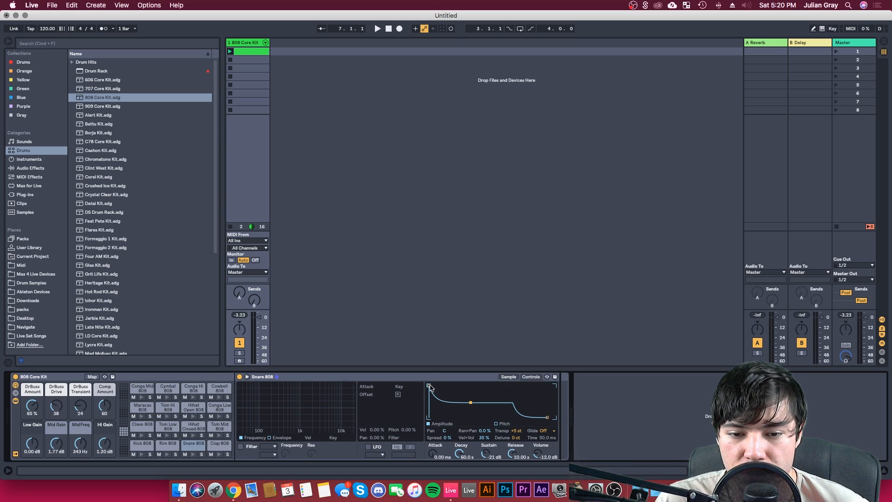
drag(471, 403, 471, 401)
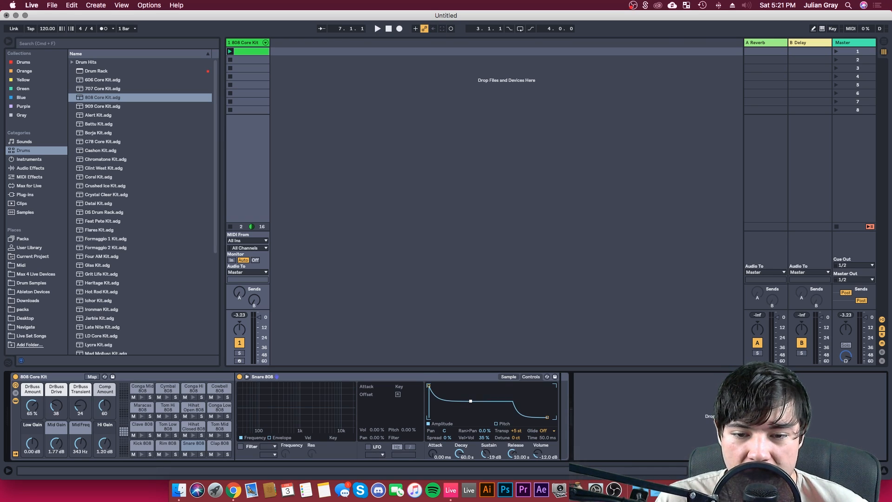
key(space)
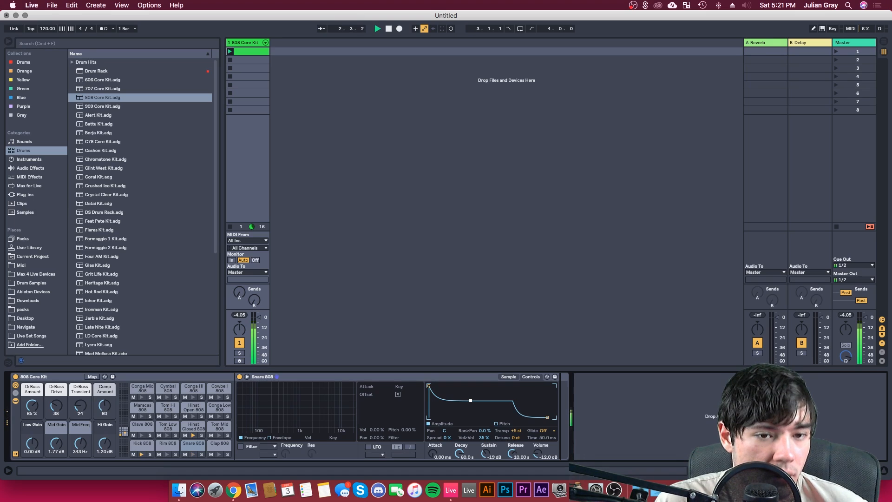
key(space)
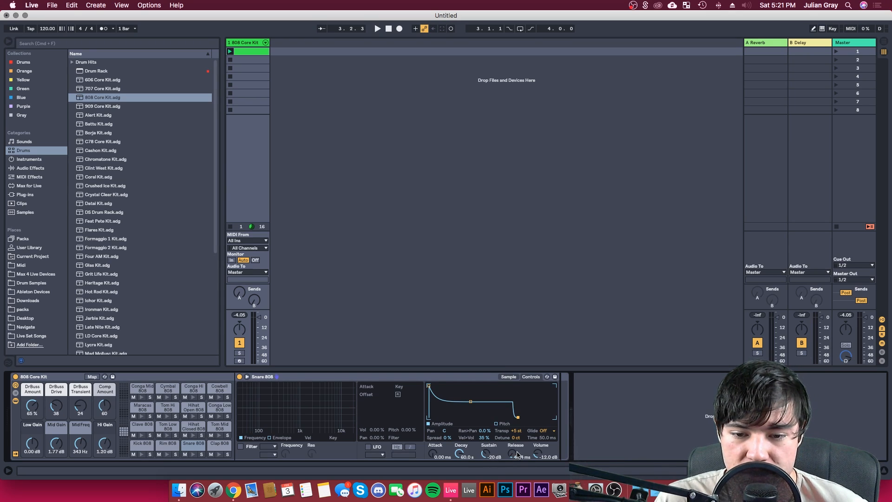
Shorten the Snare 808 envelope's release to 1.19 ms, set its sustain to -18 dB, and play the clip to check
key(space)
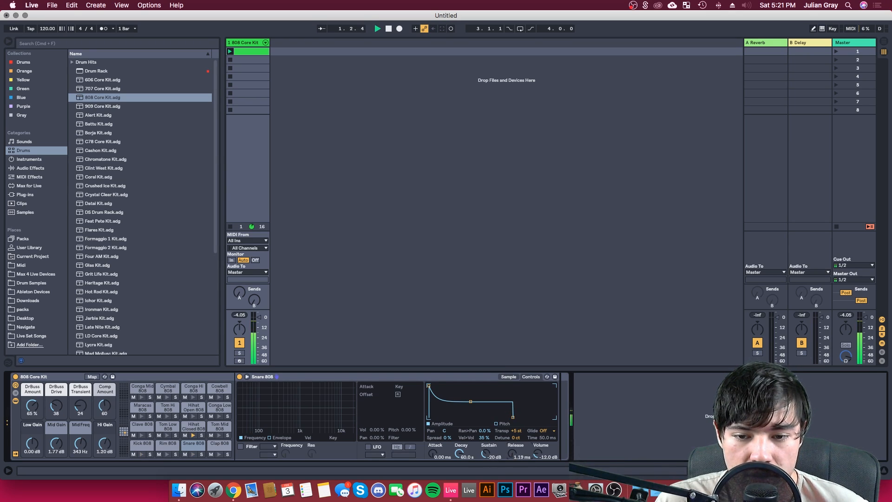
key(space)
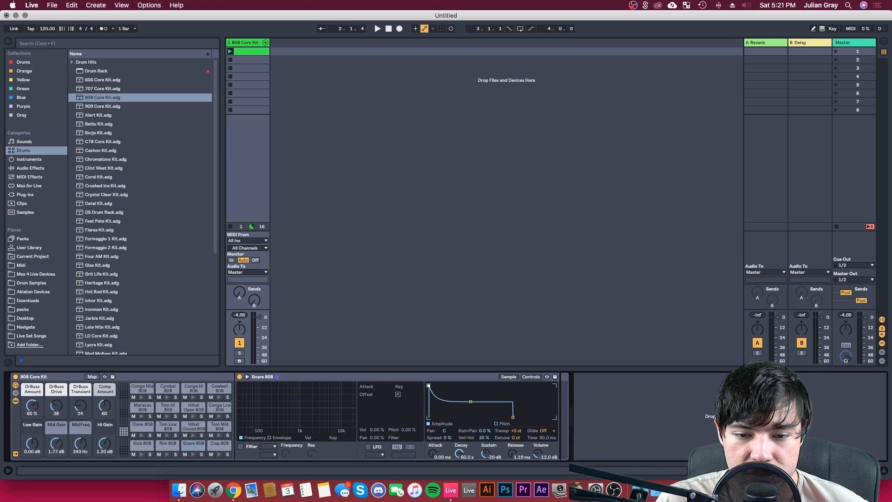
drag(470, 401, 470, 400)
key(space)
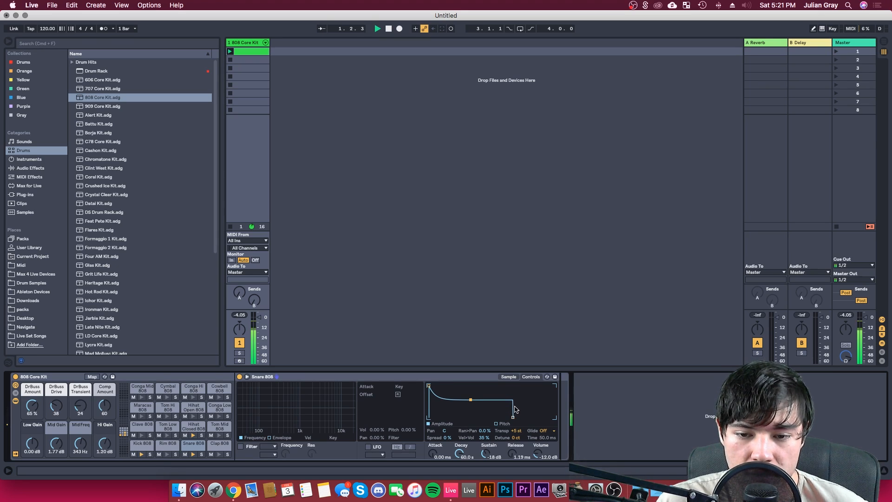
key(space)
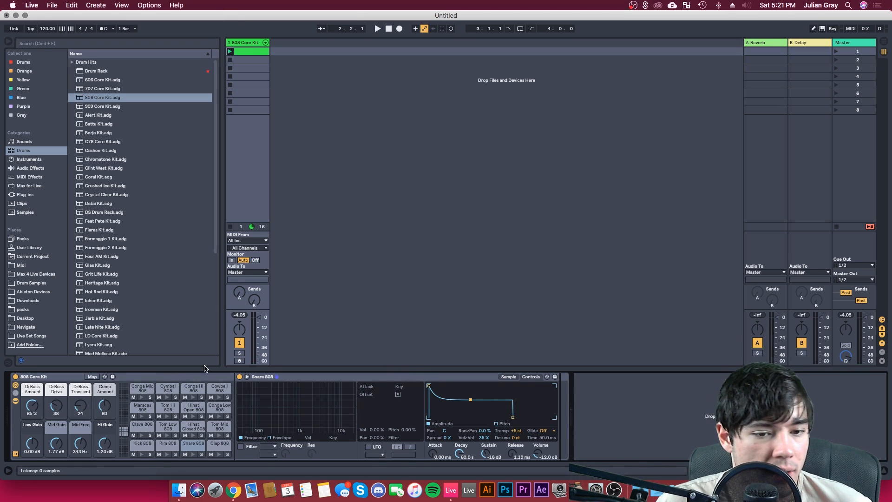
Add an EQ Eight inside the Snare 808 chain and make band 1 a low cut at 74.2 Hz with Q 0.51
click(29, 168)
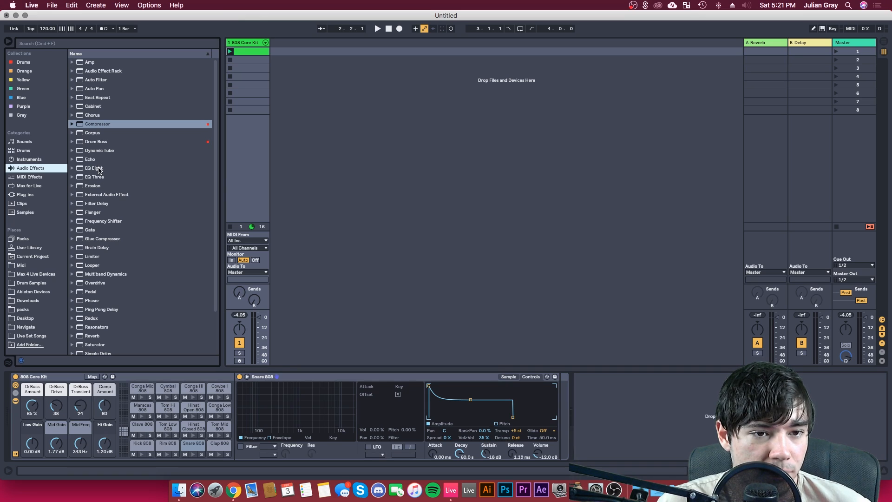
drag(99, 170, 607, 406)
click(598, 448)
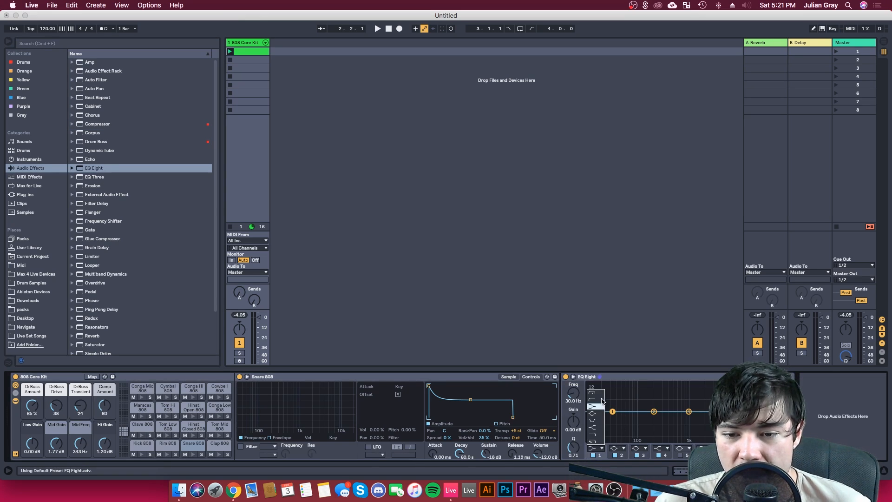
click(595, 403)
drag(612, 419, 632, 422)
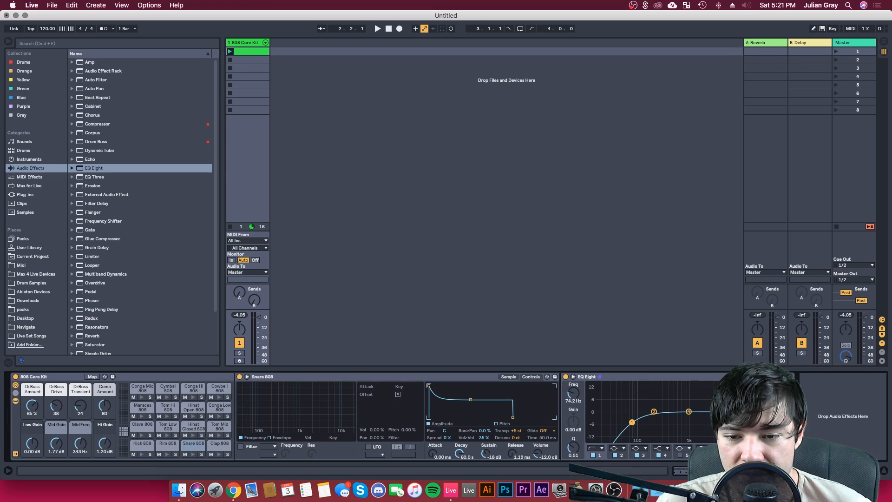
Move EQ Eight out of the Snare 808 chain to after the whole 808 Core Kit, and highlight the rack and the snare device to compare them
drag(632, 377, 809, 394)
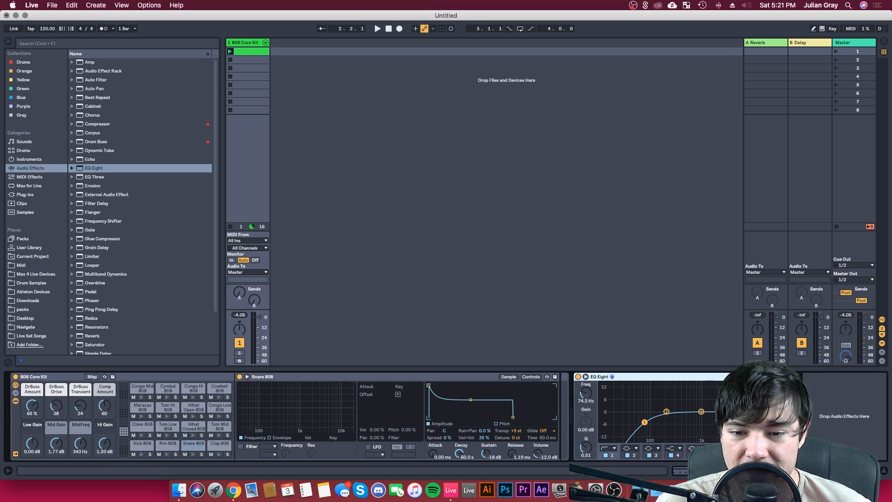
click(827, 390)
click(615, 378)
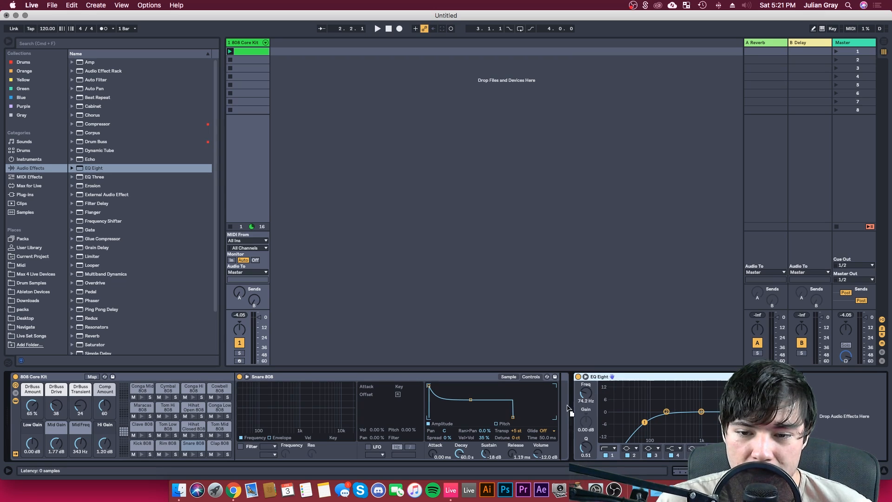
click(562, 381)
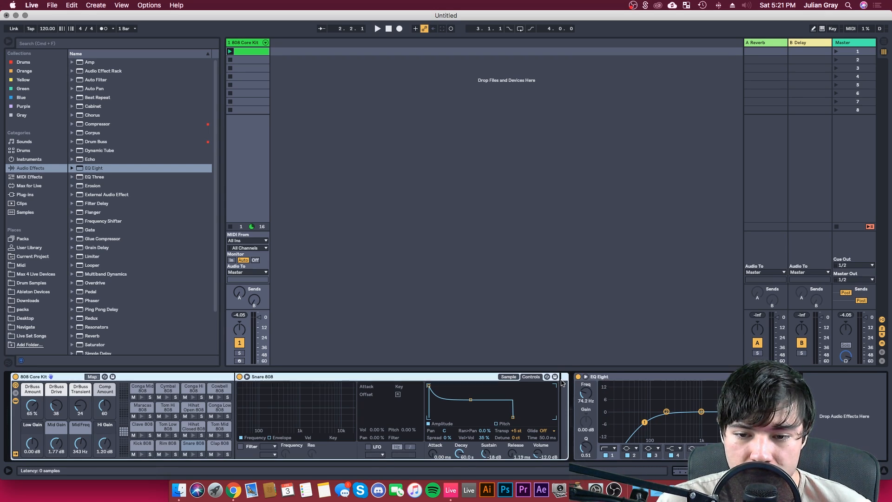
click(479, 378)
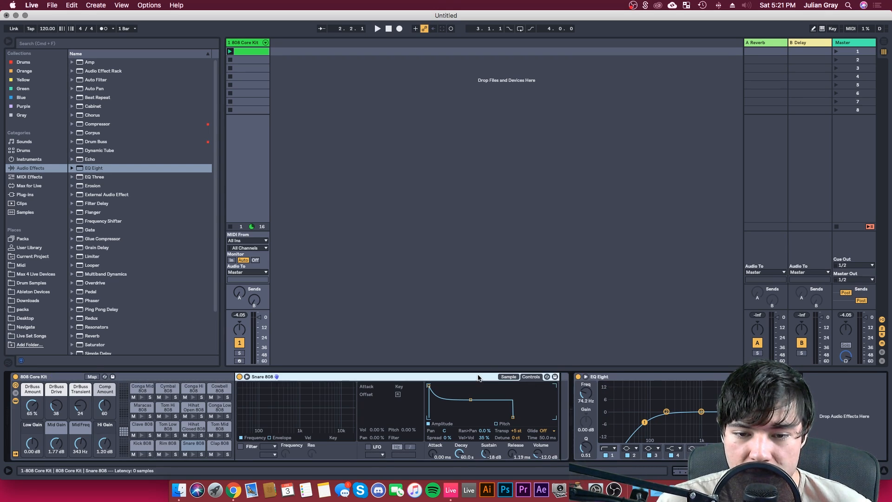
click(567, 379)
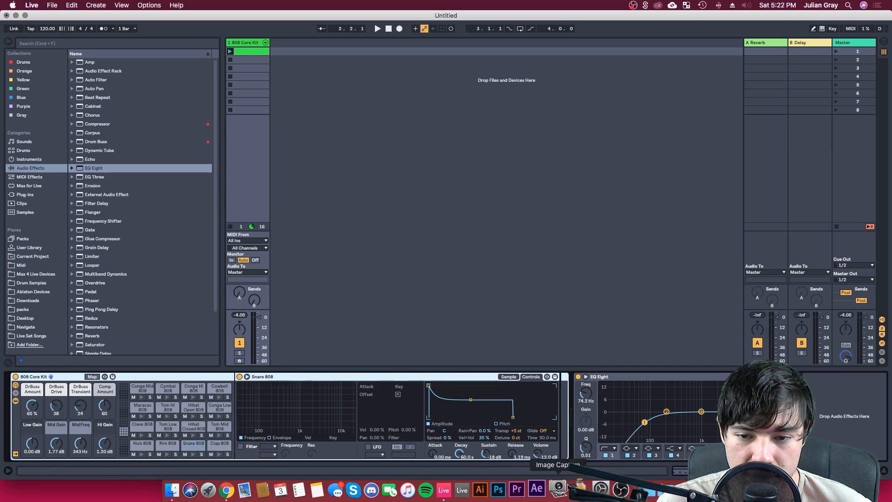
click(377, 377)
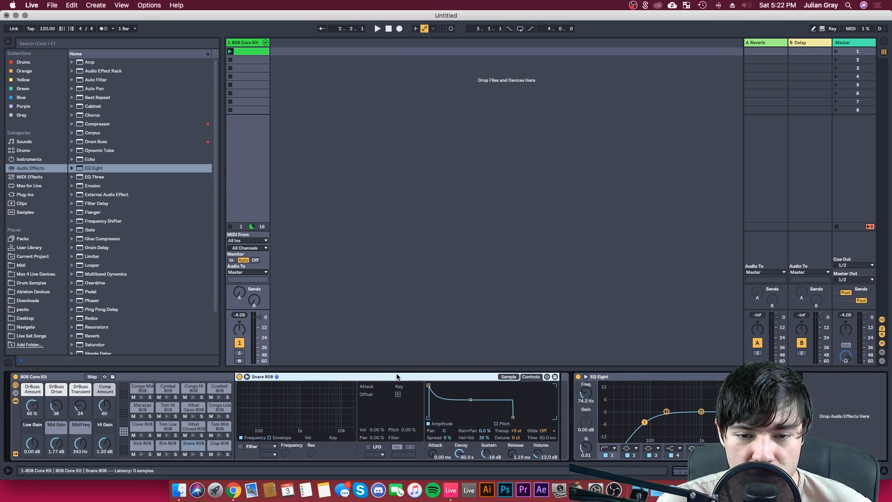
Move EQ Eight back inside the 808 Core Kit, directly after the Snare 808 device
click(612, 383)
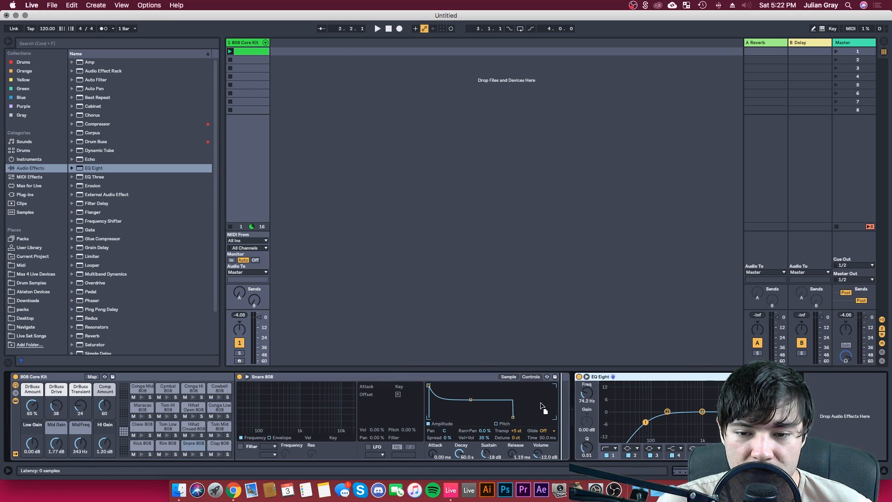
drag(541, 402, 540, 403)
click(857, 415)
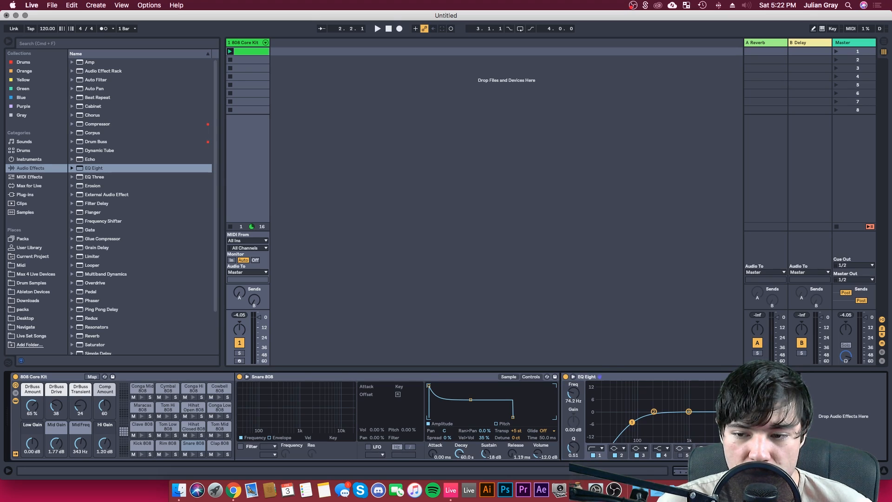
Compare the device chains of the Tom Hi 808 and Snare 808 pads to examine which one contains EQ Eight
click(420, 376)
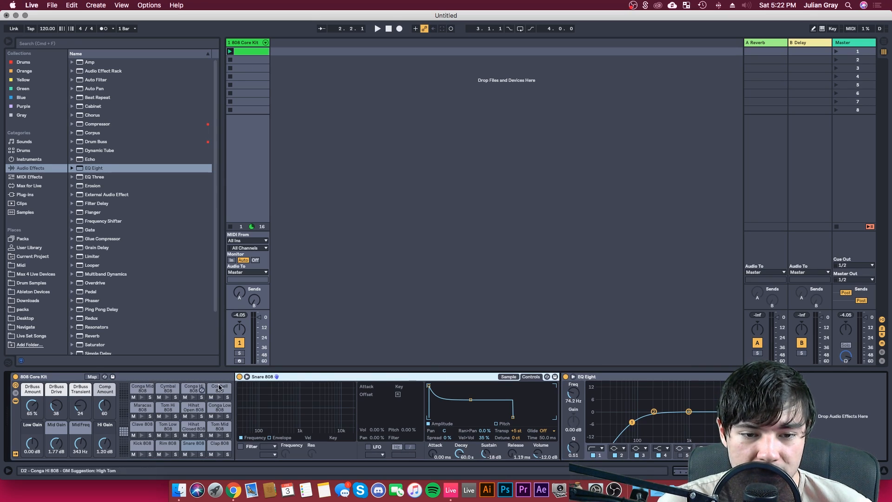
click(168, 407)
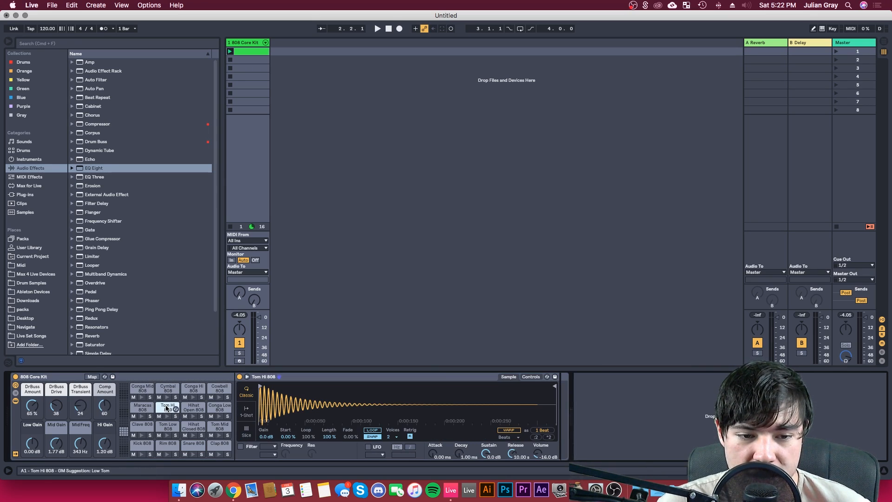
click(193, 444)
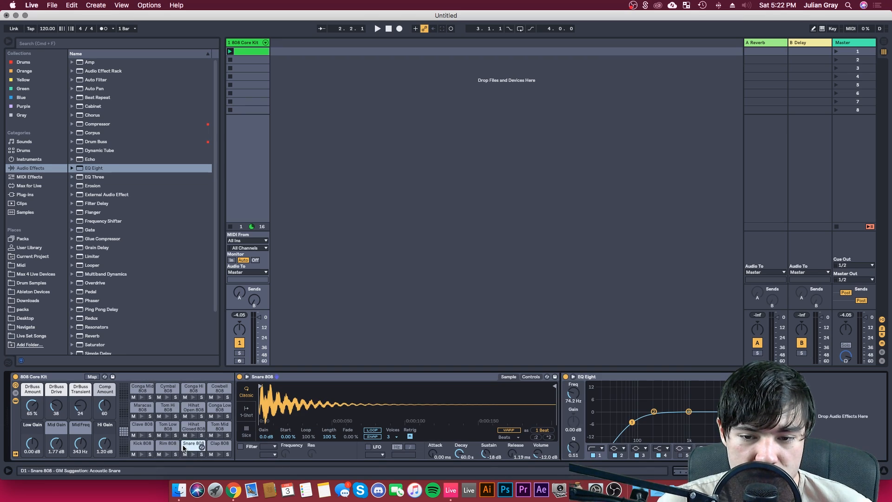
click(288, 377)
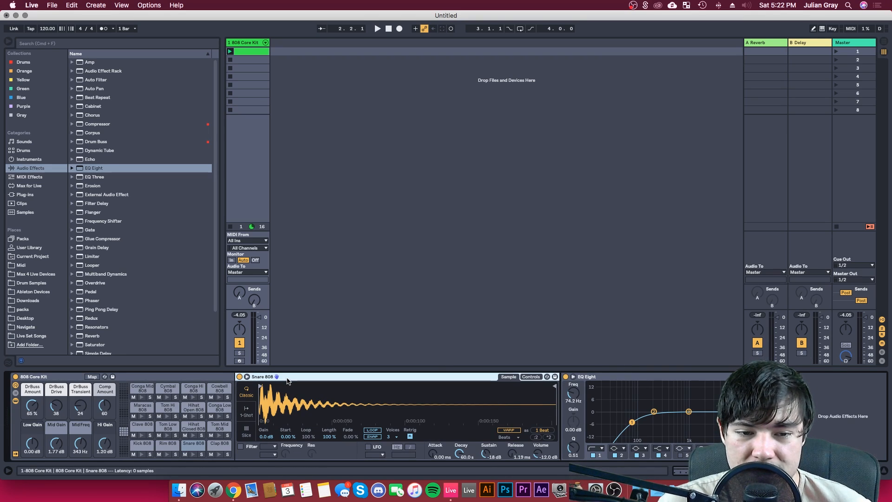
click(92, 169)
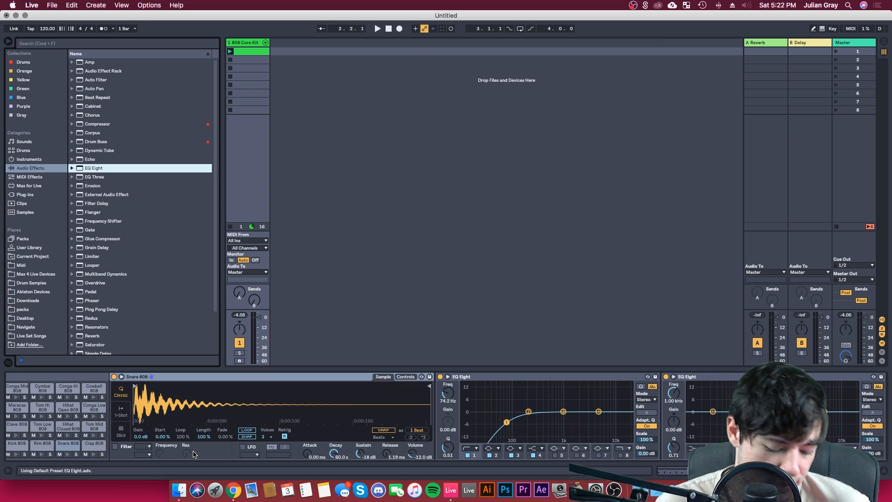
key(super+z)
click(298, 376)
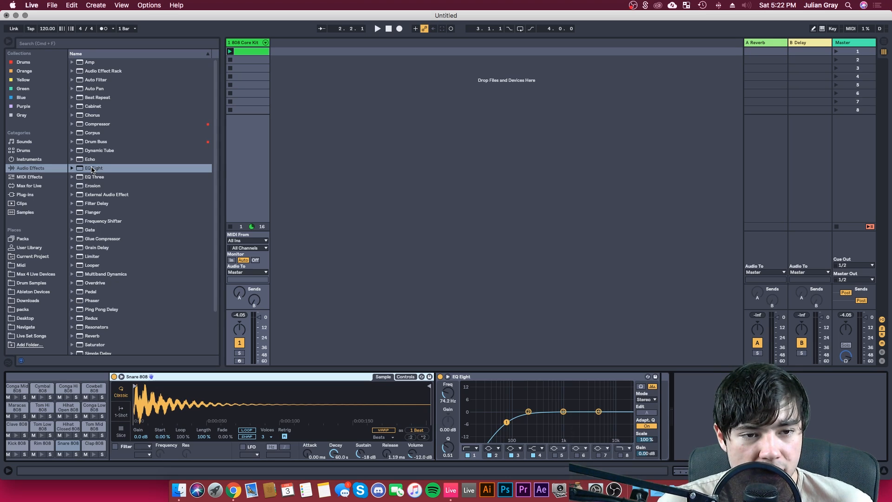
Temporarily place a second EQ Eight after the whole 808 Core Kit and check it with the Conga Hi, tom, hi-hat and snare pads before removing it
drag(92, 170, 753, 414)
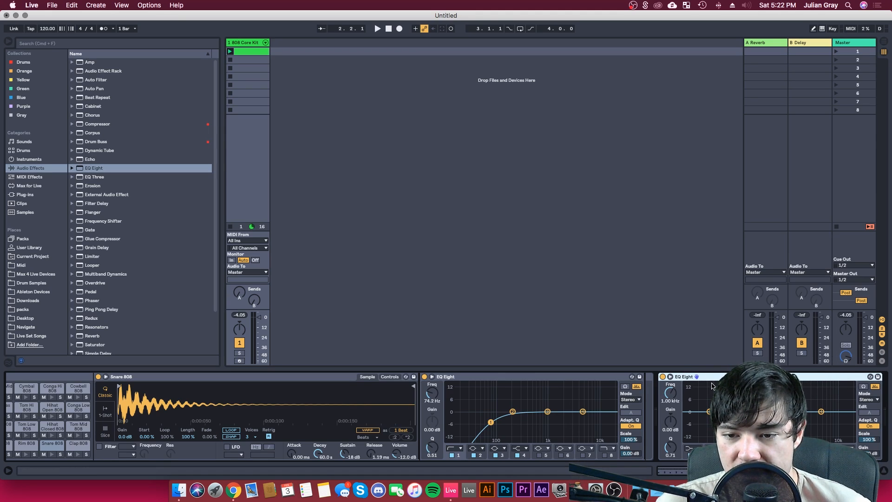
click(54, 388)
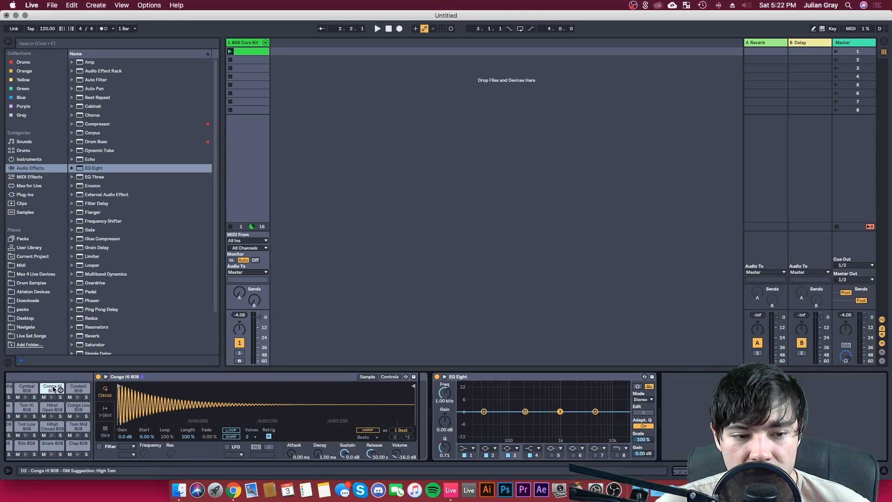
click(28, 407)
click(46, 406)
click(51, 392)
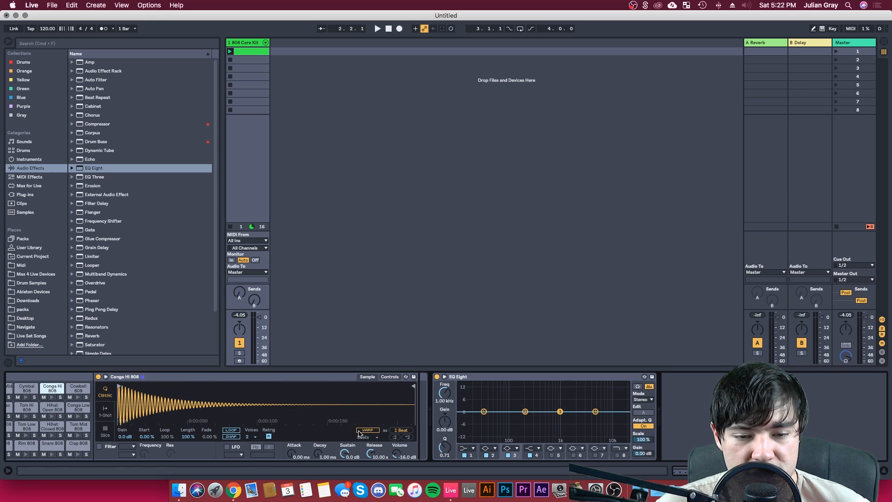
scroll(84, 428, left, 3)
click(95, 446)
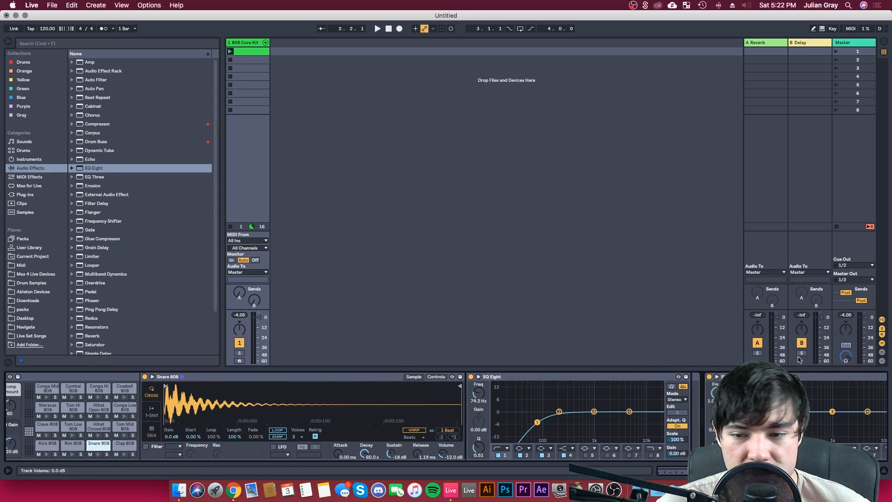
key(Delete)
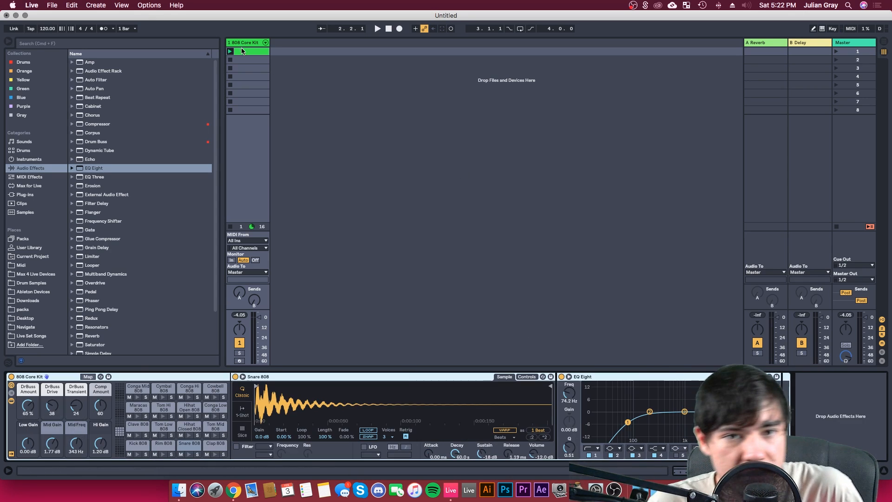
Launch the 808 Core Kit clip to hear the snare with its EQ Eight
click(230, 51)
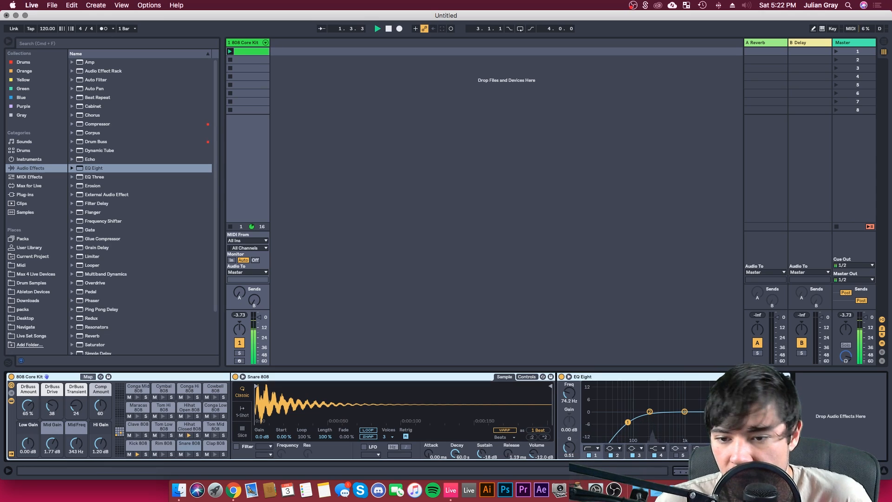
In the snare's EQ Eight, boost 4.45 kHz by 2.11 dB and cut 1.02 kHz to -2.85 dB, then play it
key(space)
click(718, 408)
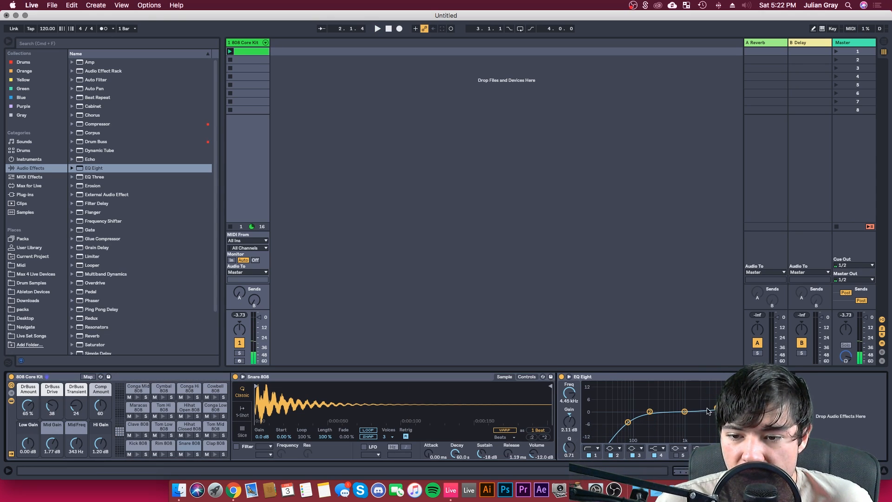
drag(684, 411, 685, 417)
key(space)
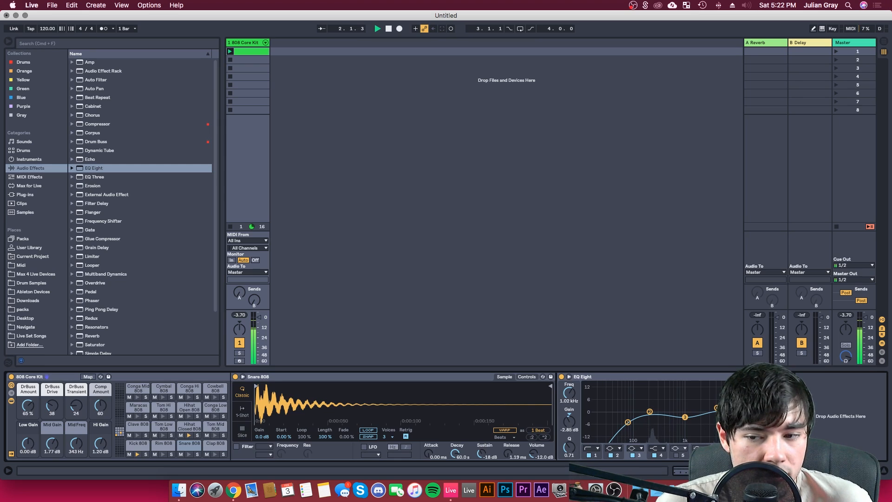
key(space)
Open the 808 Core Kit clip's notes and set the note grid to 1/16
double_click(242, 52)
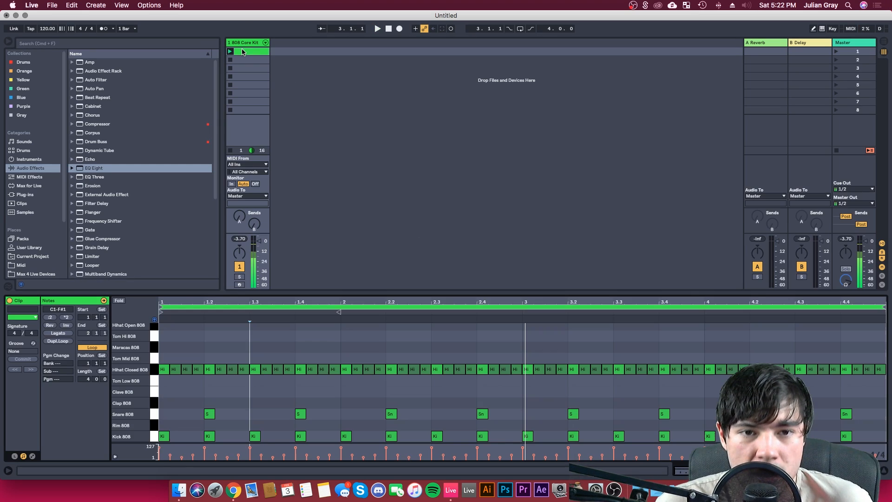
click(710, 413)
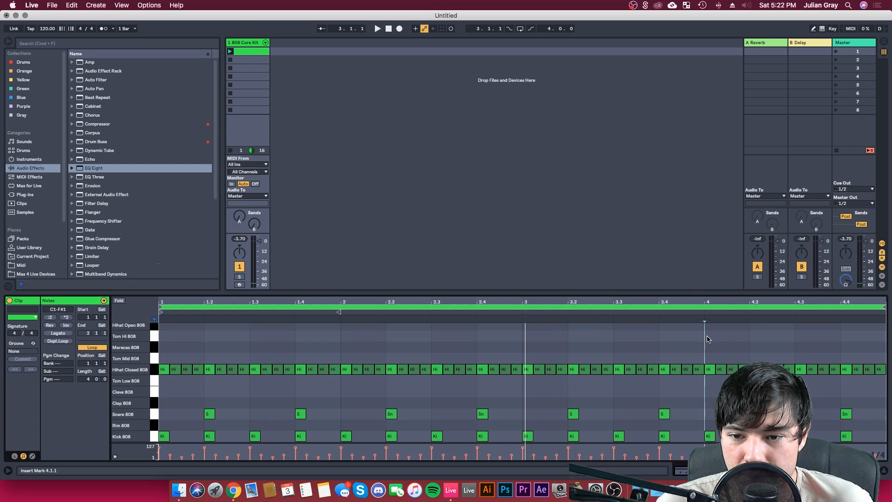
key(space)
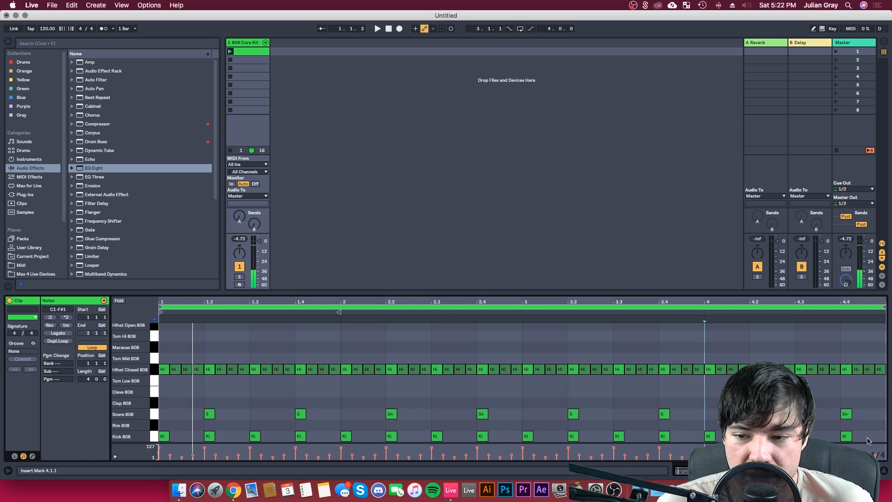
right_click(878, 454)
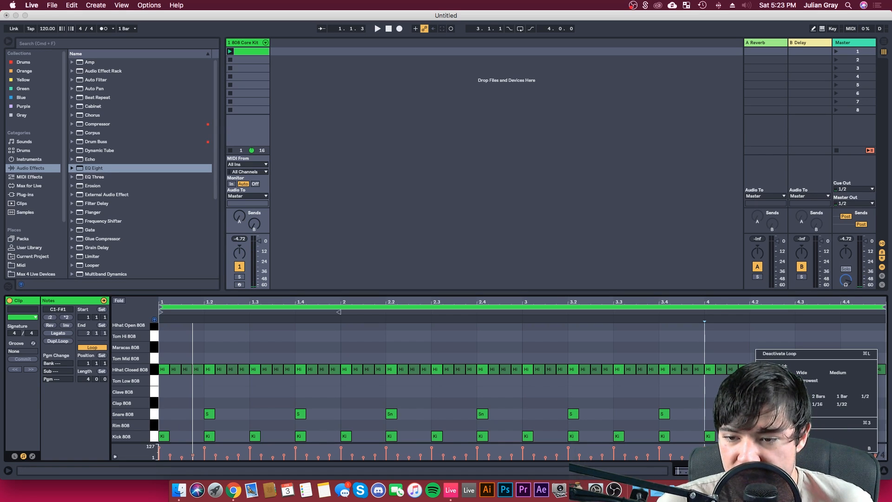
click(817, 404)
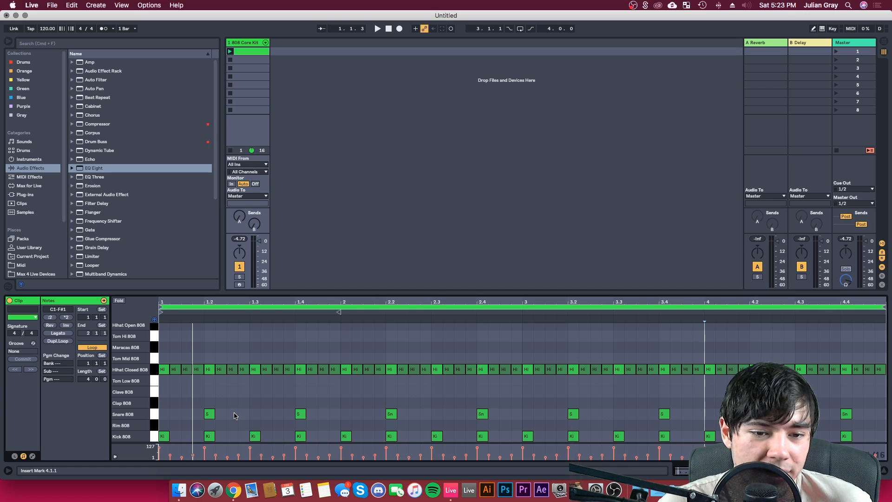
Add a sixteenth Snare 808 note at 2.4.4 and set its velocity to 51
key(space)
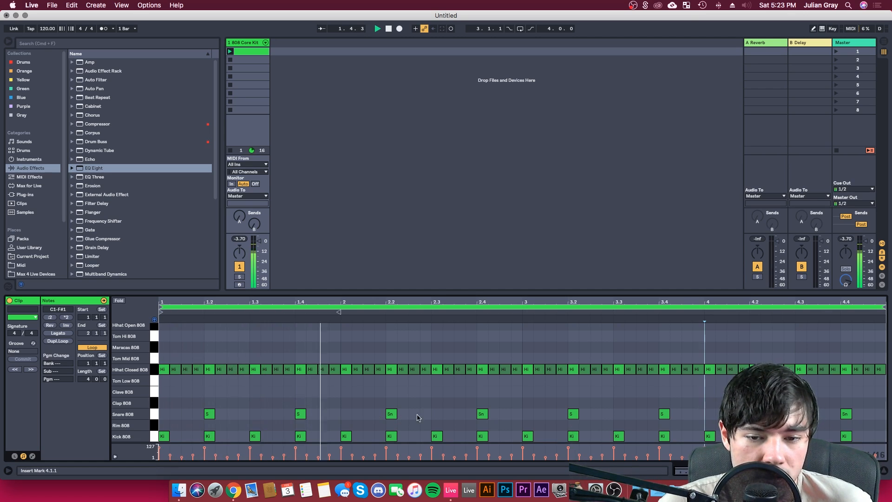
double_click(516, 414)
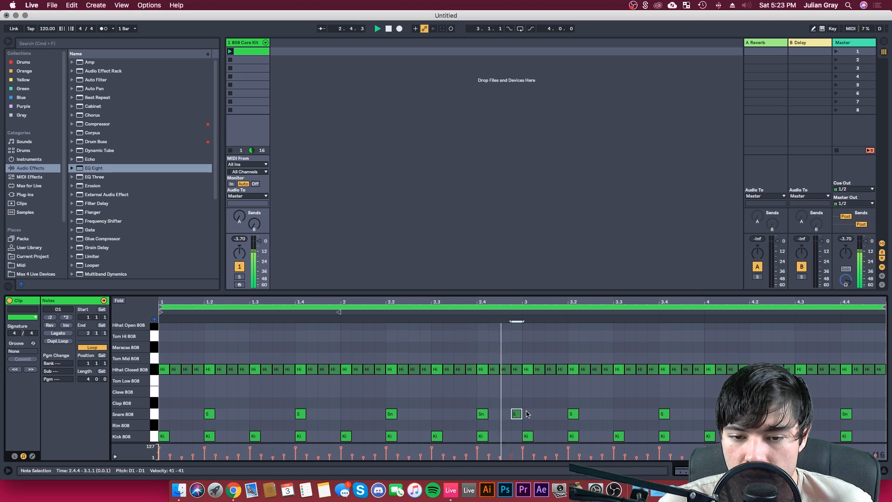
key(space)
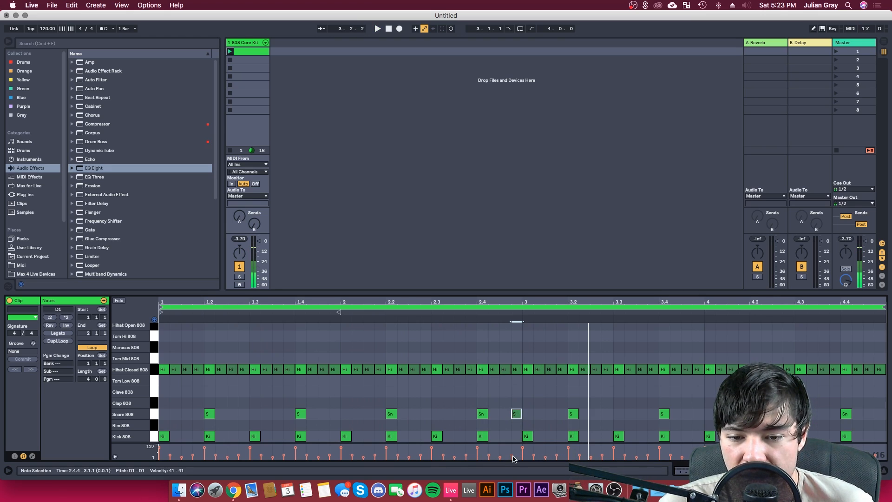
drag(514, 459, 515, 450)
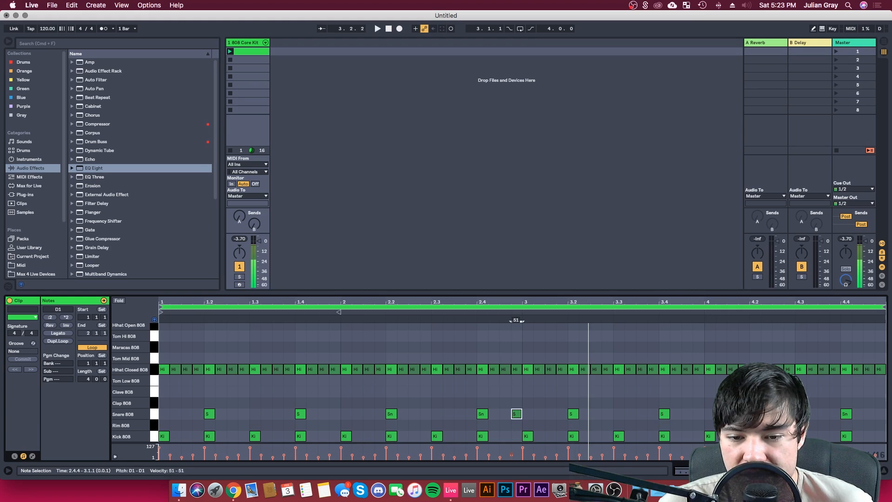
click(516, 399)
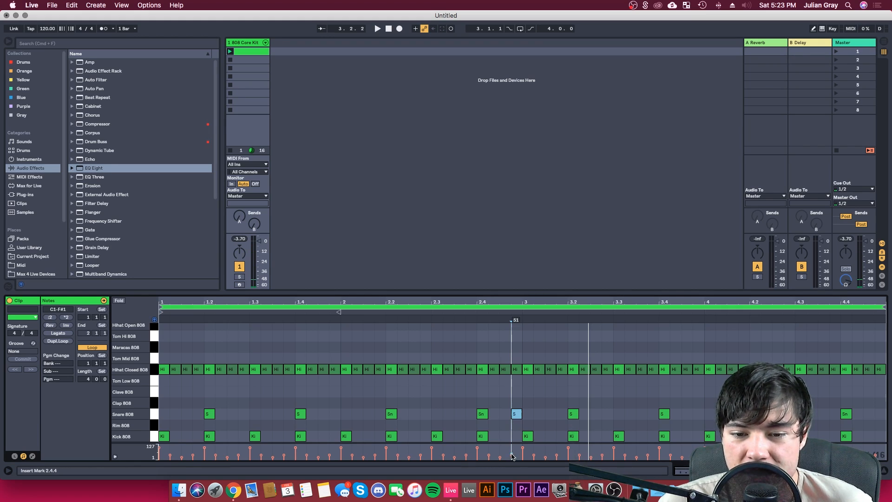
Copy the extra snare note from 2.4.4 to the clip's last sixteenth at 4.4.4 and play the pattern
click(517, 415)
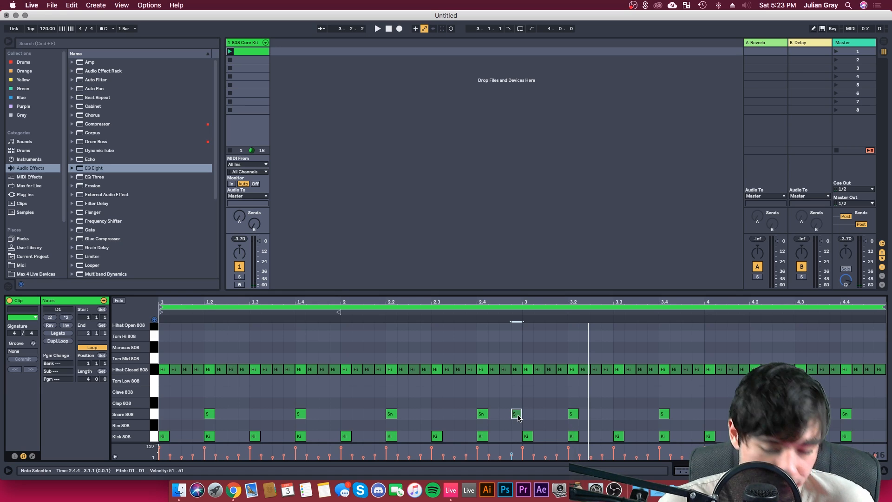
drag(518, 415, 850, 413)
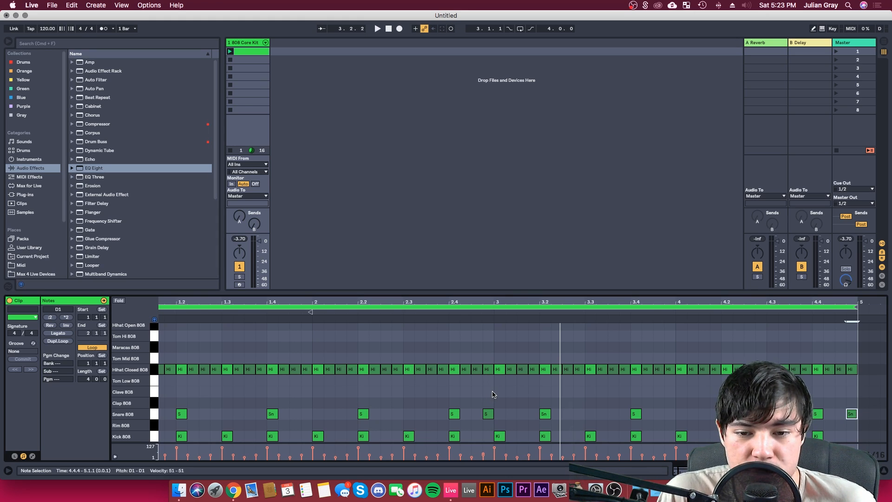
click(486, 413)
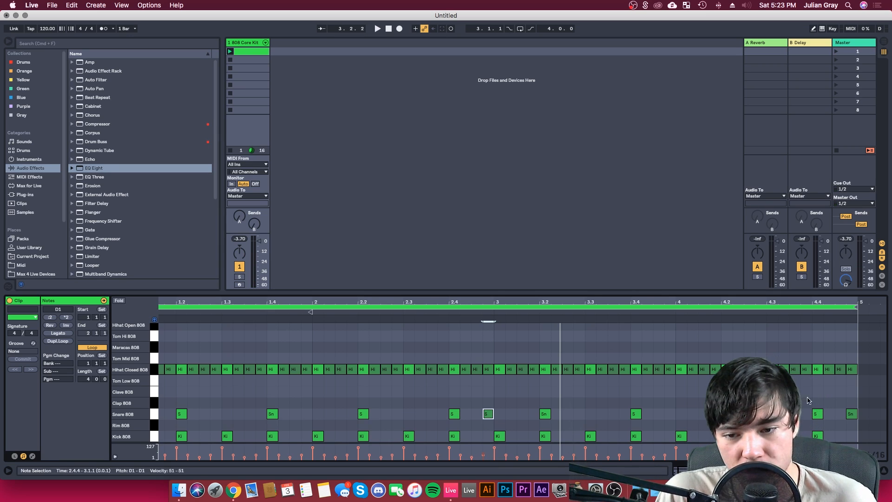
click(855, 407)
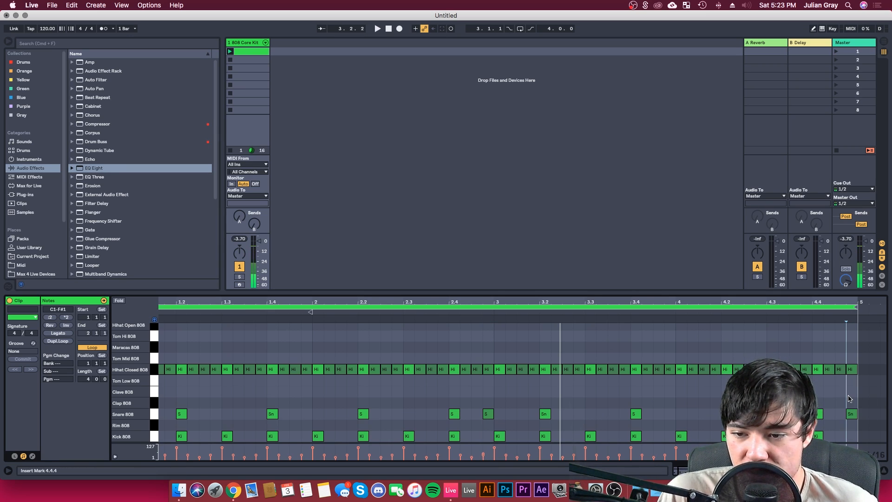
click(854, 413)
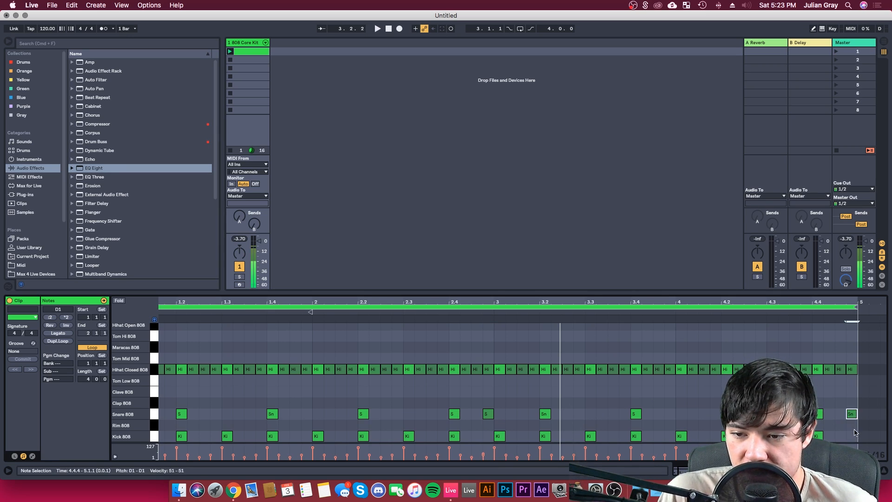
click(848, 398)
drag(790, 302, 790, 288)
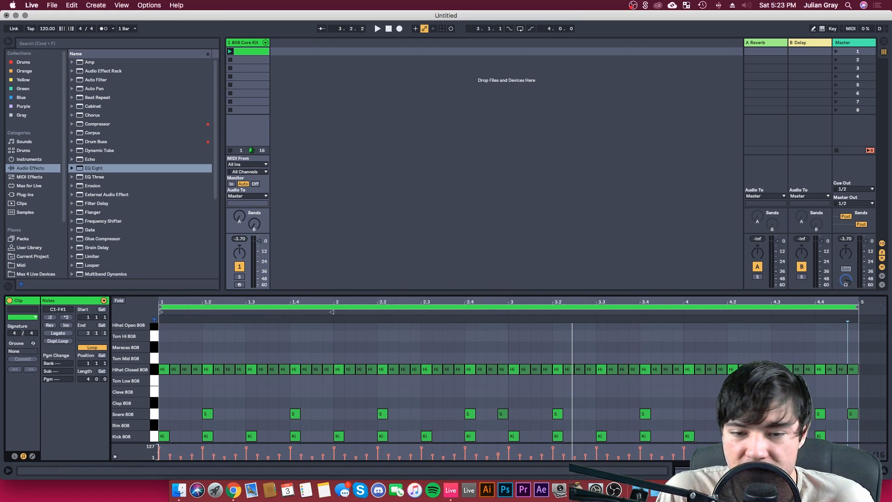
drag(507, 394, 333, 393)
click(334, 393)
key(space)
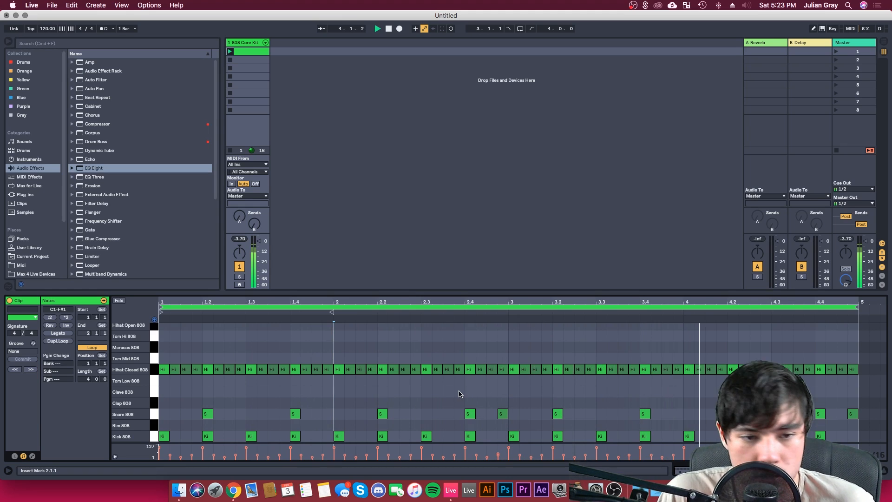
Audition the kit's percussion sounds, including Tom Hi 808, Clave 808 and Maracas 808
scroll(464, 392, up, 3)
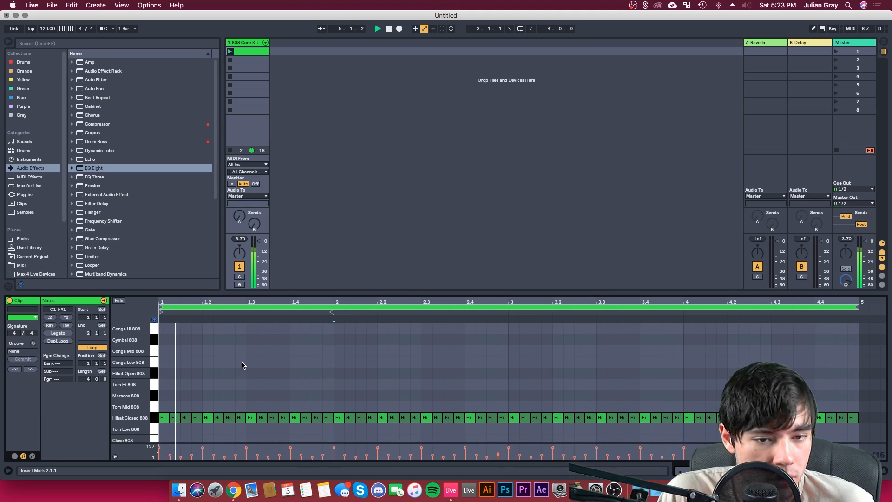
scroll(241, 368, up, 1)
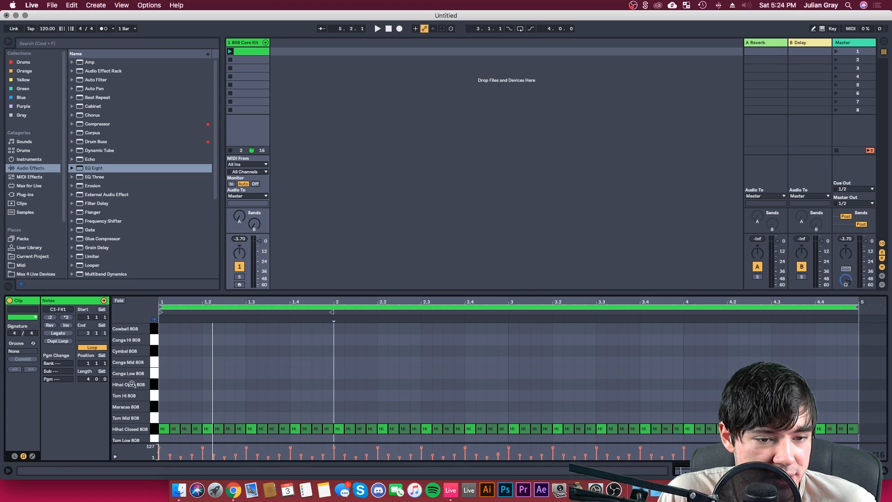
click(154, 374)
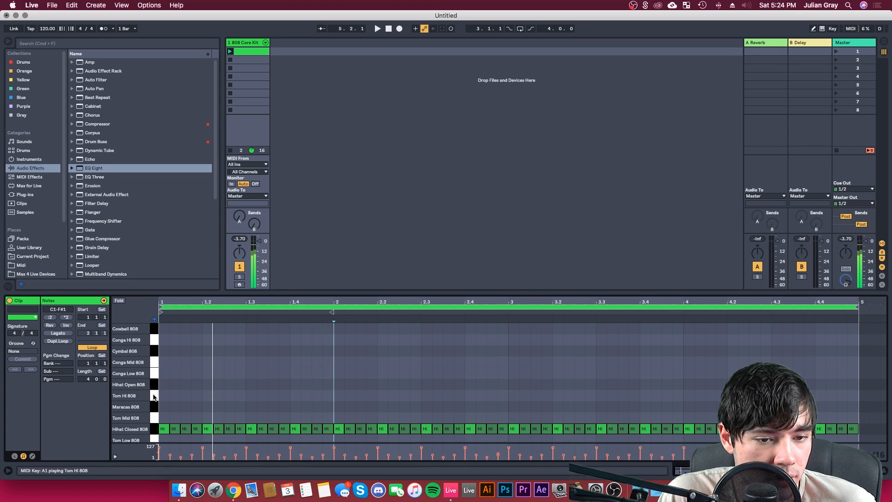
scroll(154, 375, down, 4)
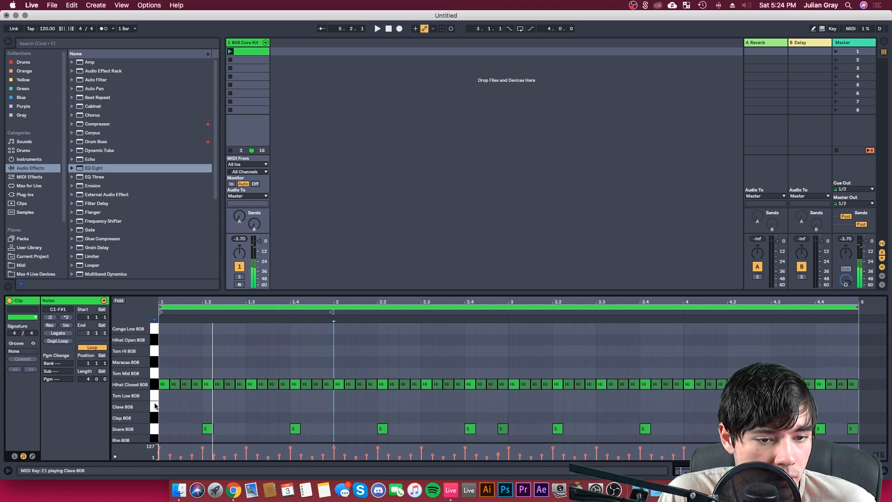
click(154, 364)
click(154, 364)
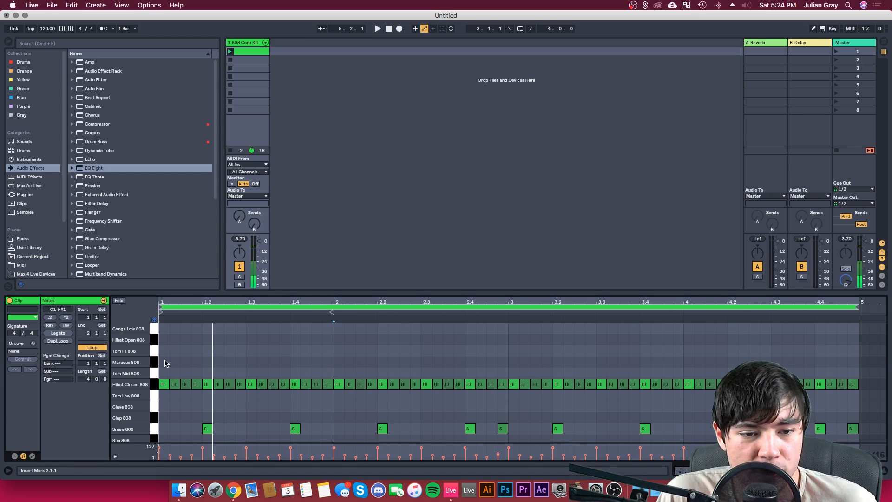
Try Maracas 808 notes on each beat's third sixteenth, duplicated across four bars, and delete them after playback
double_click(182, 362)
double_click(228, 363)
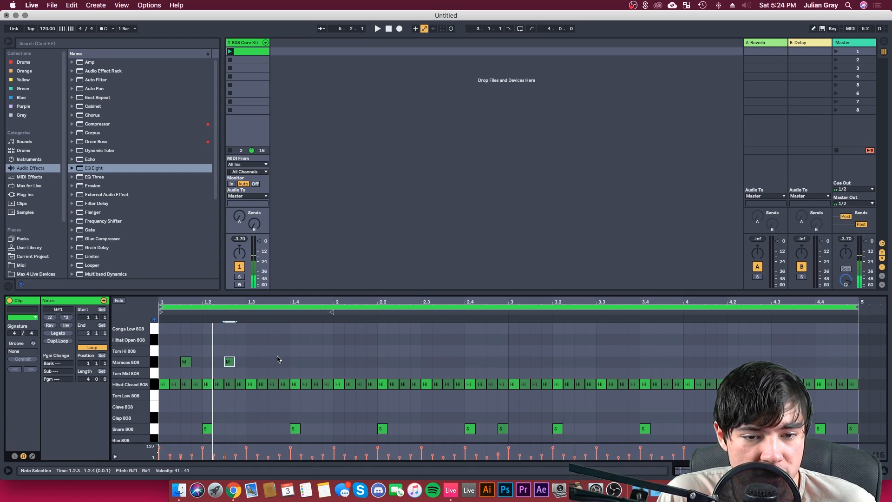
double_click(272, 362)
double_click(316, 362)
drag(326, 357, 138, 372)
key(super+d)
key(super+d)
key(super+d)
key(space)
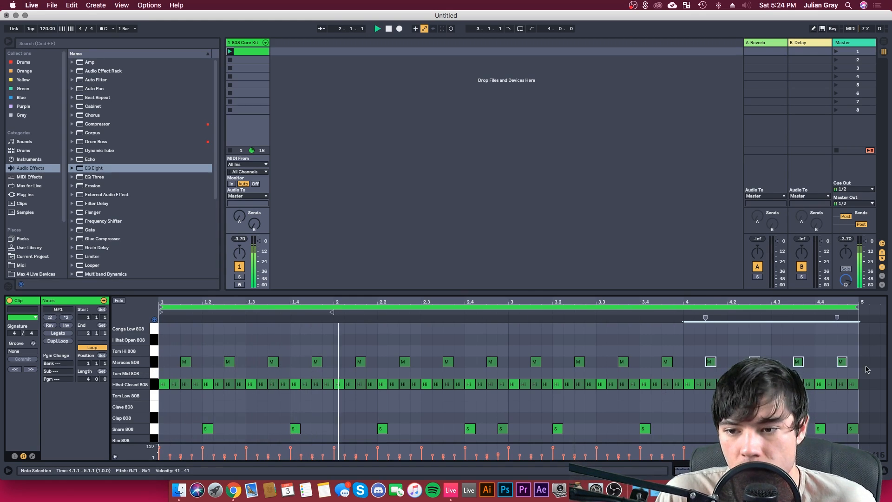
click(128, 362)
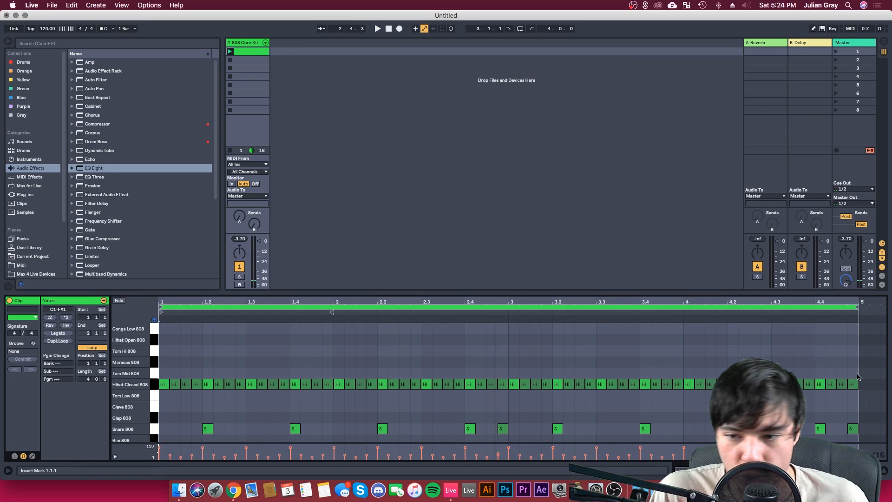
key(Delete)
Copy all Hihat Closed 808 notes onto the Maracas 808 row and play the clip
click(146, 386)
click(162, 384)
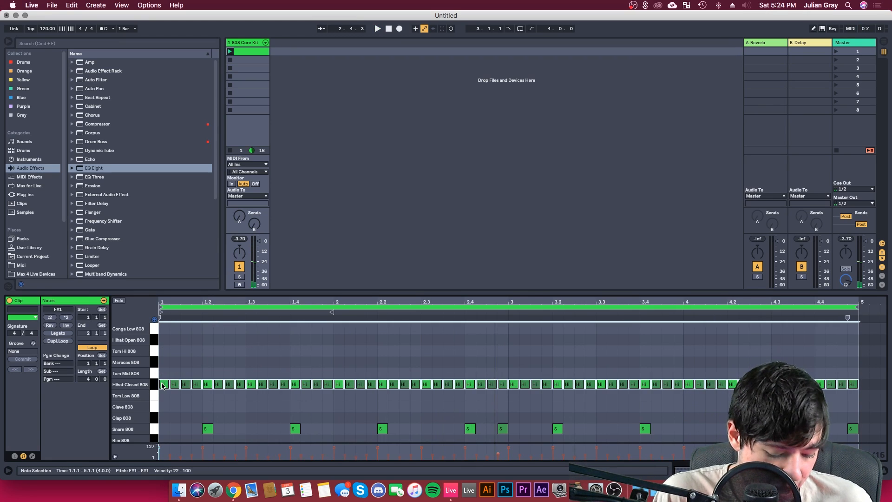
drag(162, 384, 163, 366)
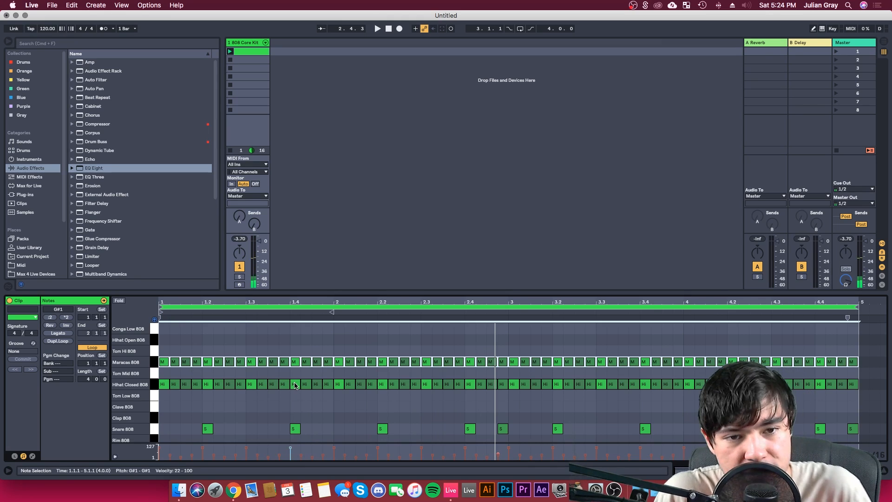
key(space)
Set the Kick 808 sample's volume to -12.6 dB while listening to the loop
key(shift+Tab)
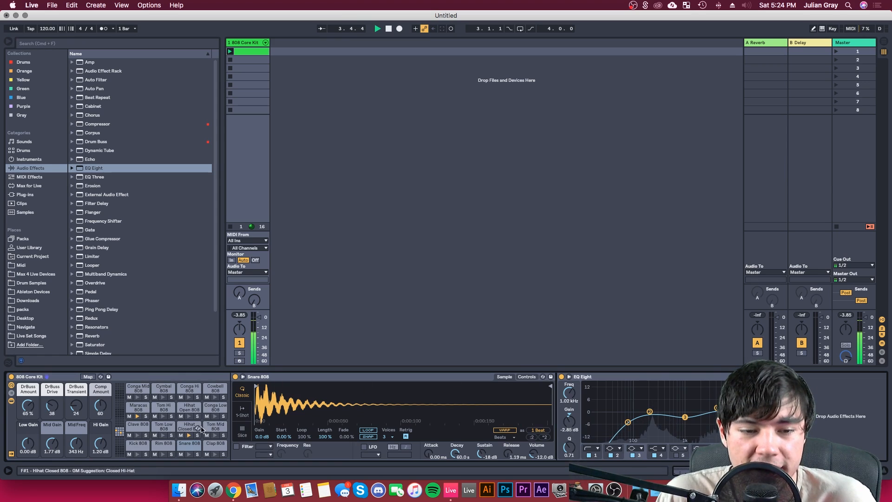
key(space)
click(138, 445)
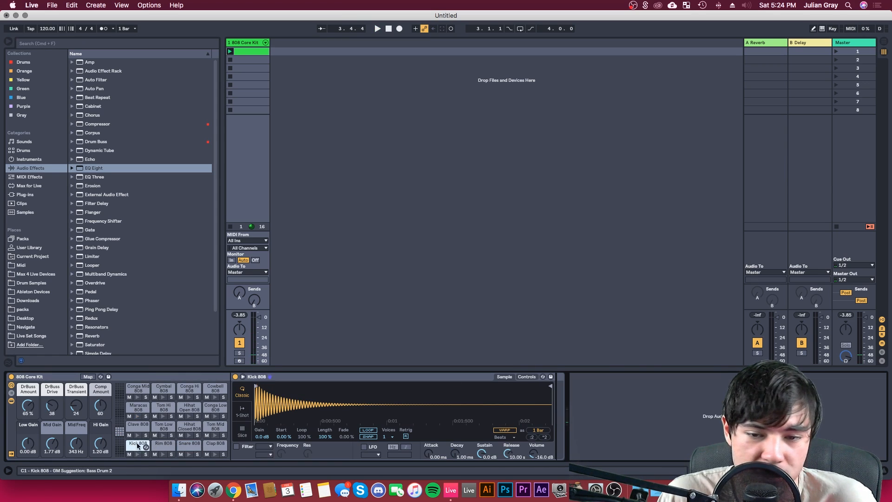
scroll(537, 456, up, 3)
key(space)
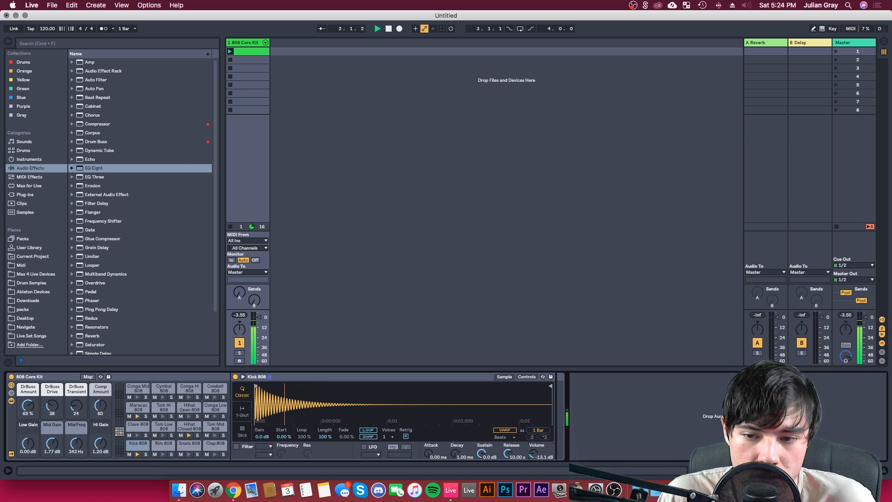
drag(537, 456, 536, 474)
key(space)
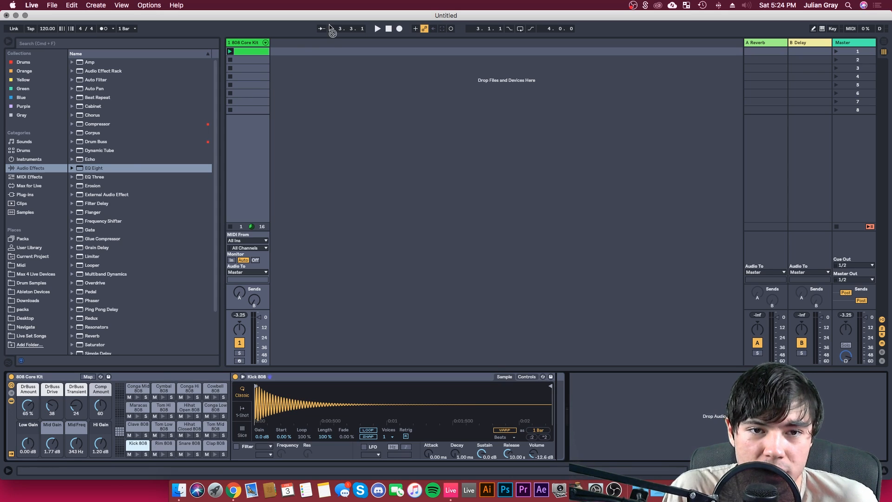
Extract the Kick 808 pad with its notes onto its own track beside the original 808 Core Kit track
drag(324, 46, 315, 50)
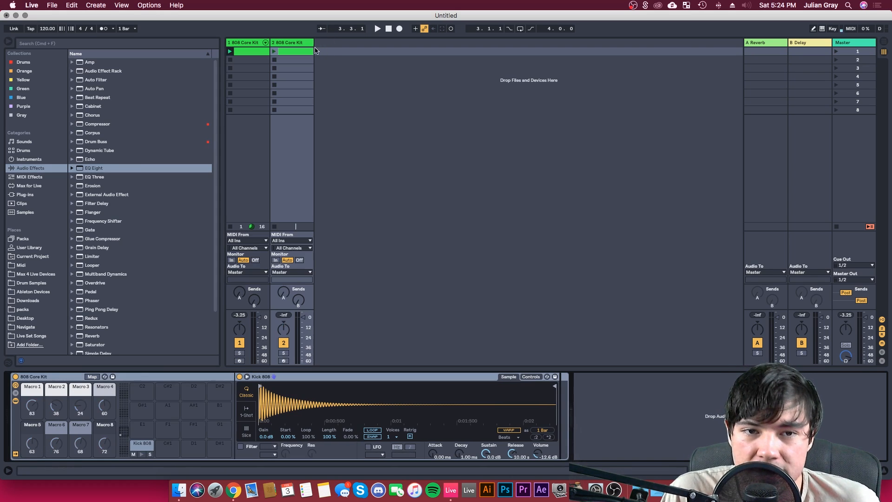
click(250, 52)
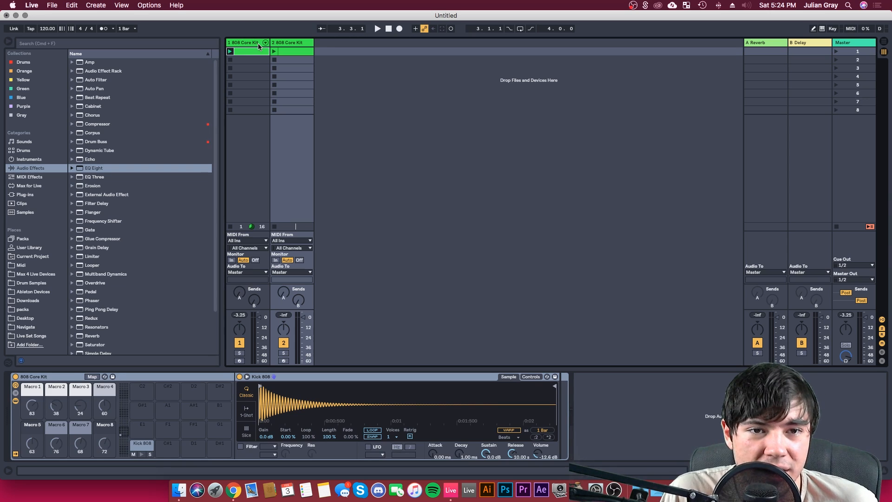
Try extracting the Hihat Open 808 pad onto its own track, audition it, and undo the extraction
click(259, 47)
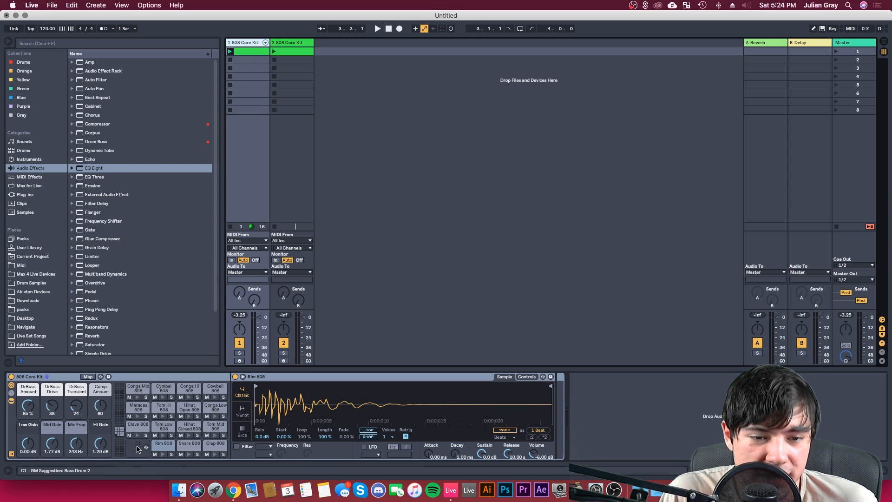
drag(178, 402, 390, 82)
click(193, 417)
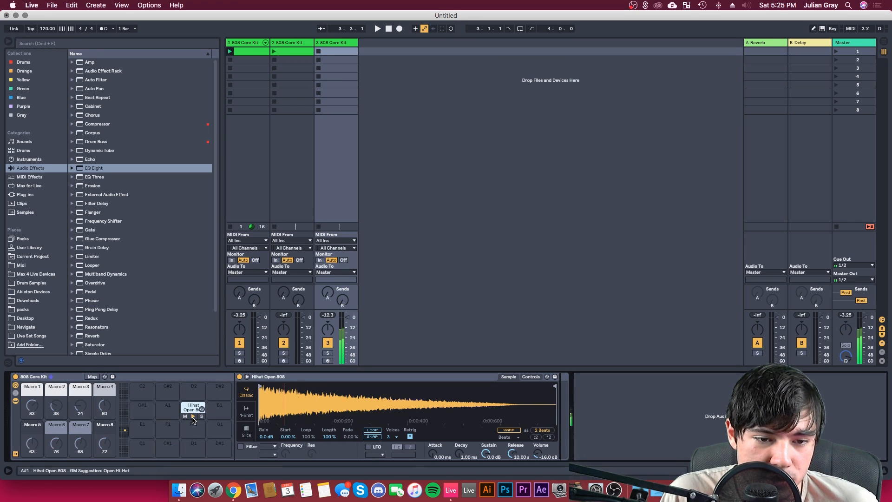
key(super+z)
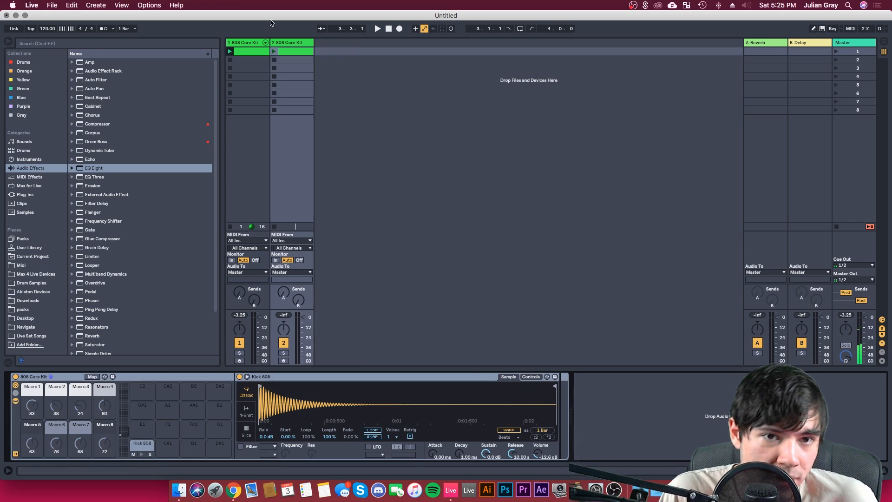
Extract the Hihat Closed 808 pad from the original 808 Core Kit onto its own track
click(241, 53)
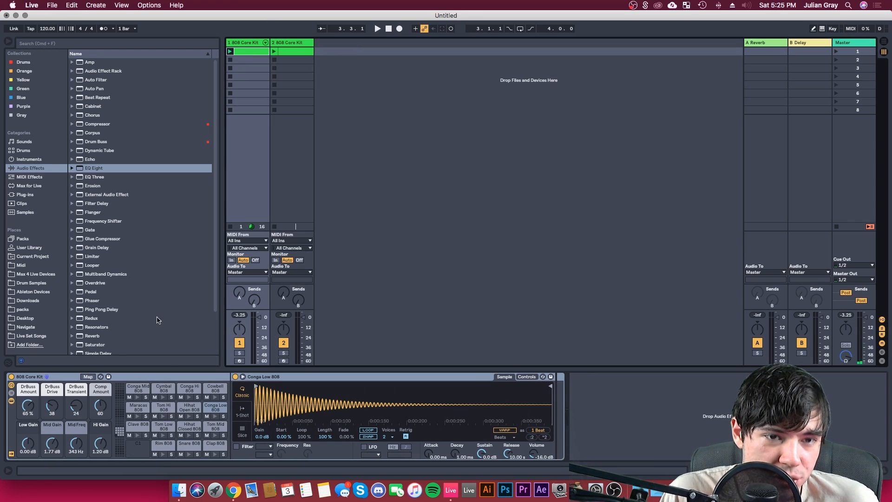
click(189, 429)
click(189, 430)
drag(189, 430, 349, 135)
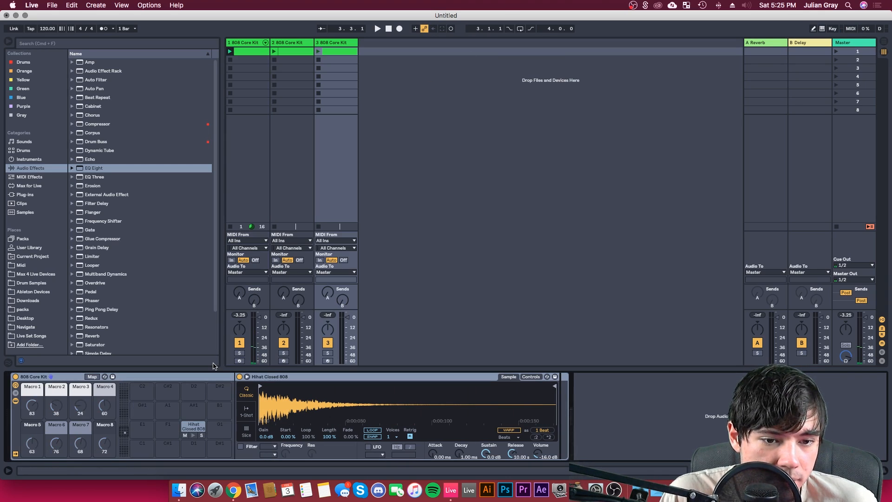
Extract the Maracas 808 pad from the original 808 Core Kit onto its own track
click(254, 50)
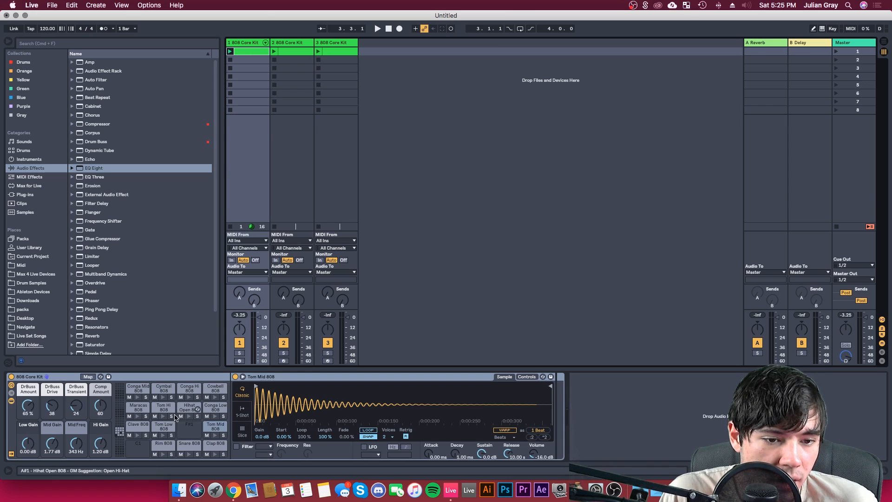
drag(142, 409, 439, 153)
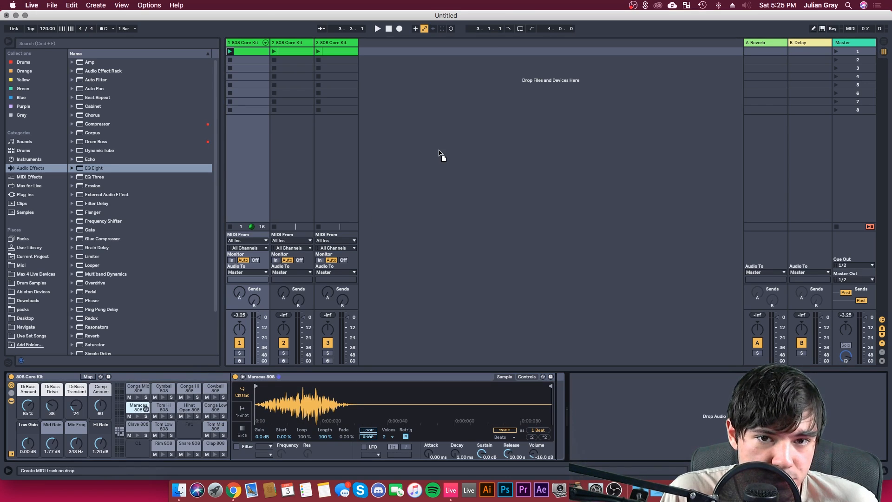
drag(436, 242, 436, 242)
Extract the Snare 808 pad from the original 808 Core Kit onto its own track
click(345, 54)
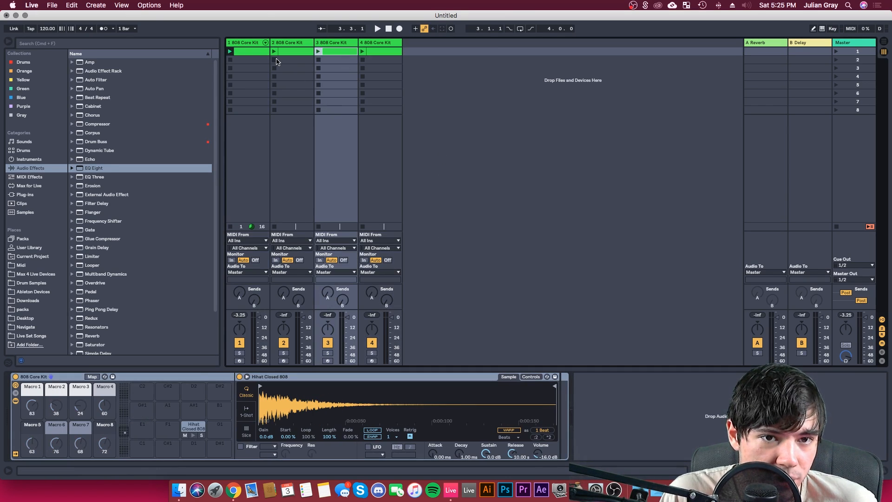
click(242, 60)
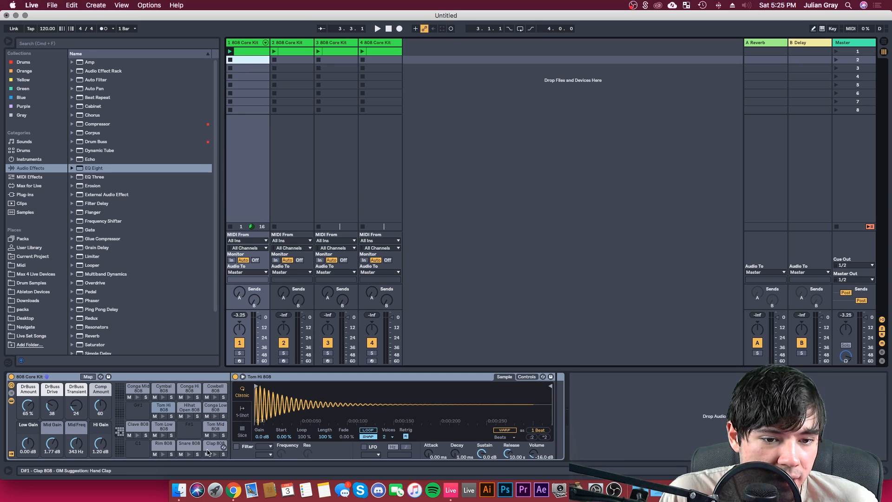
drag(189, 449, 433, 186)
drag(437, 79, 431, 86)
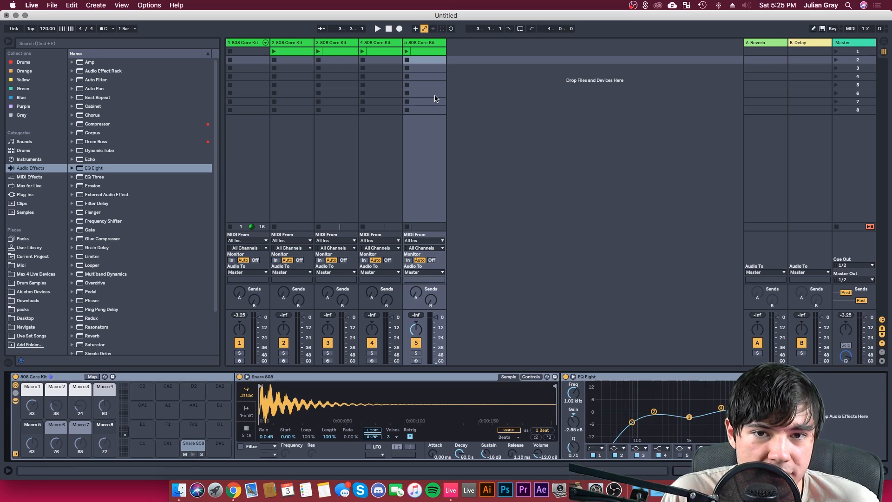
Rename the extracted snare track as Snare and the original 808 Core Kit track as Kick
right_click(430, 46)
click(454, 82)
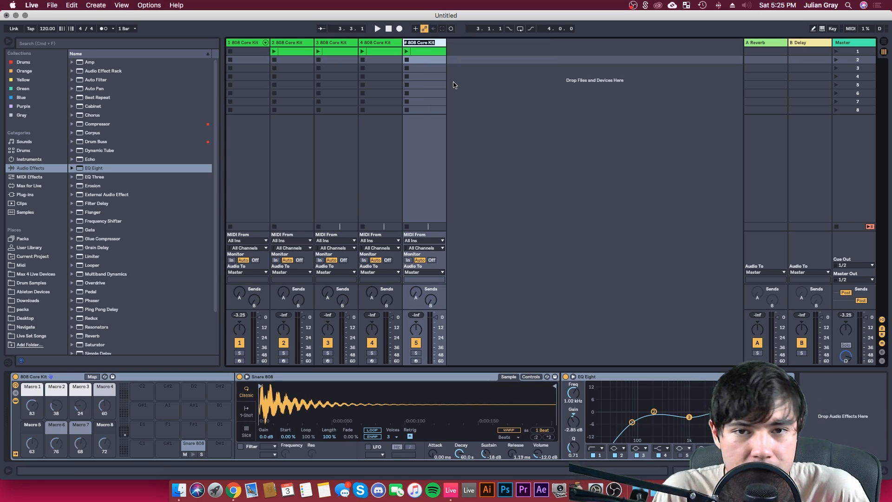
text(Snare)
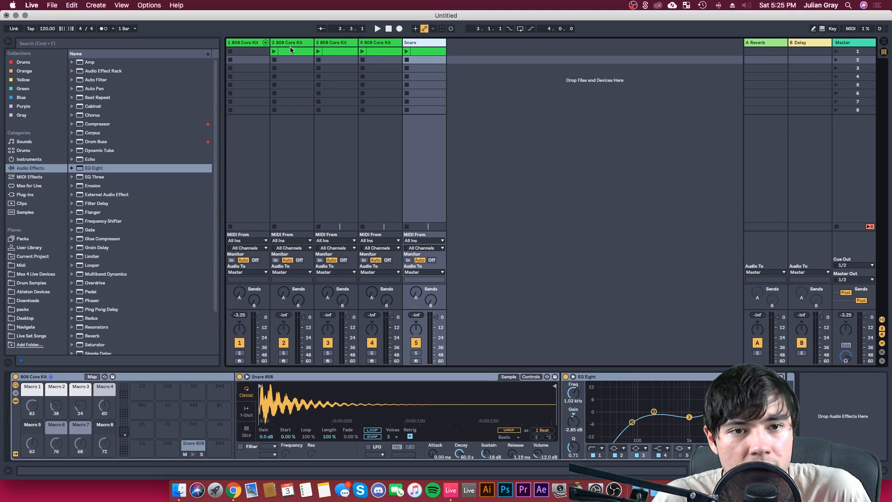
right_click(243, 44)
click(260, 82)
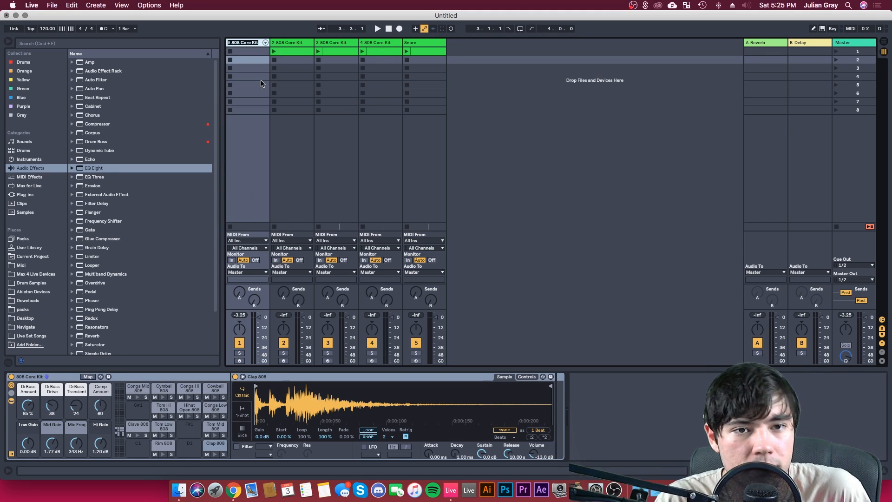
text(Kick)
Cut the original kit track named Kick, and undo the cut
right_click(295, 44)
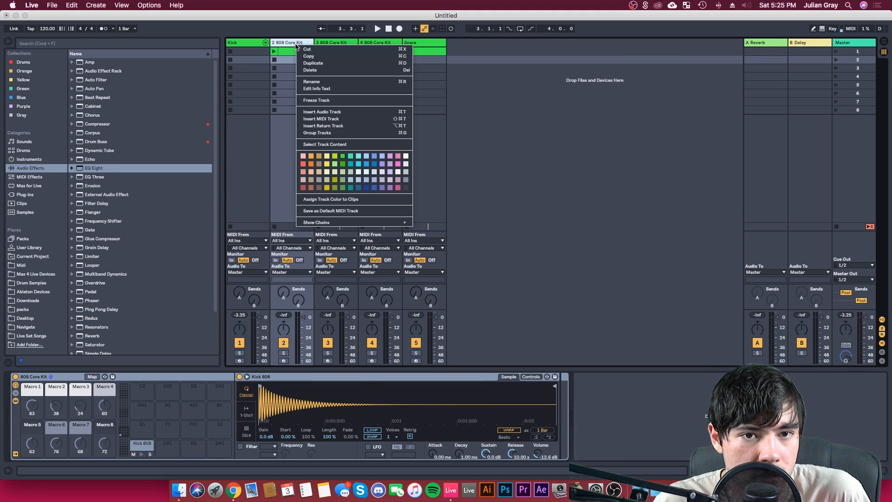
click(265, 42)
click(252, 44)
right_click(252, 45)
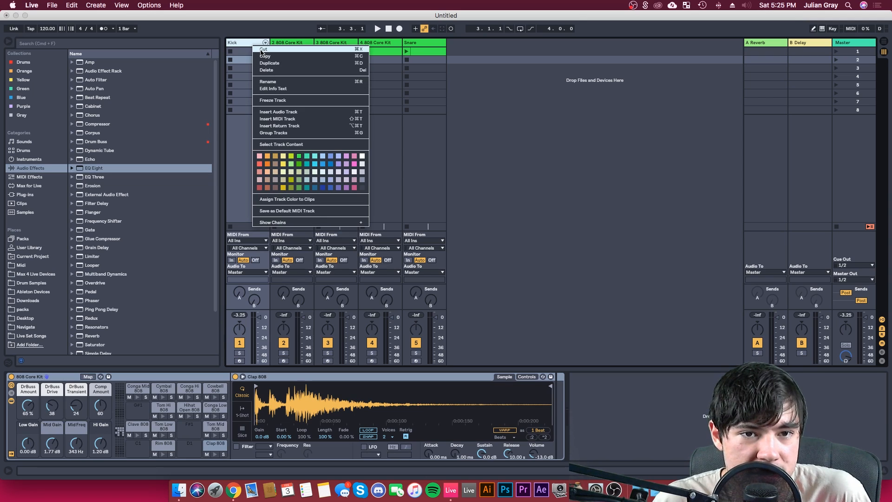
click(263, 50)
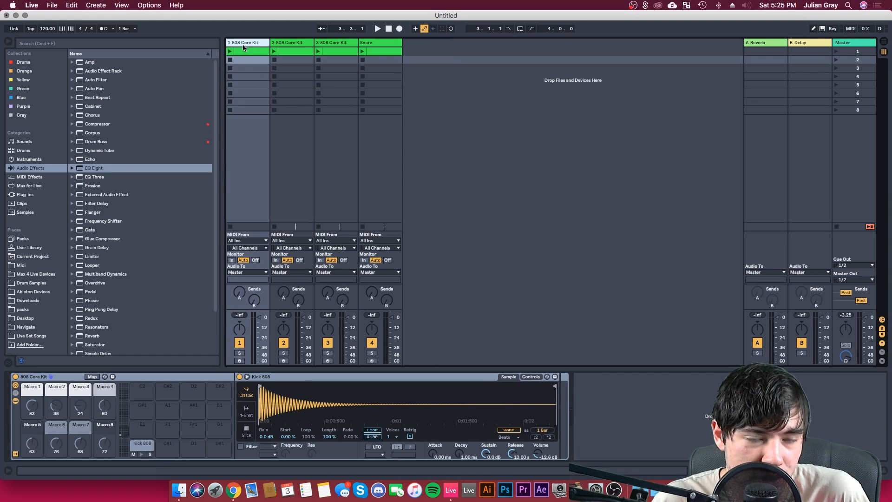
key(super+z)
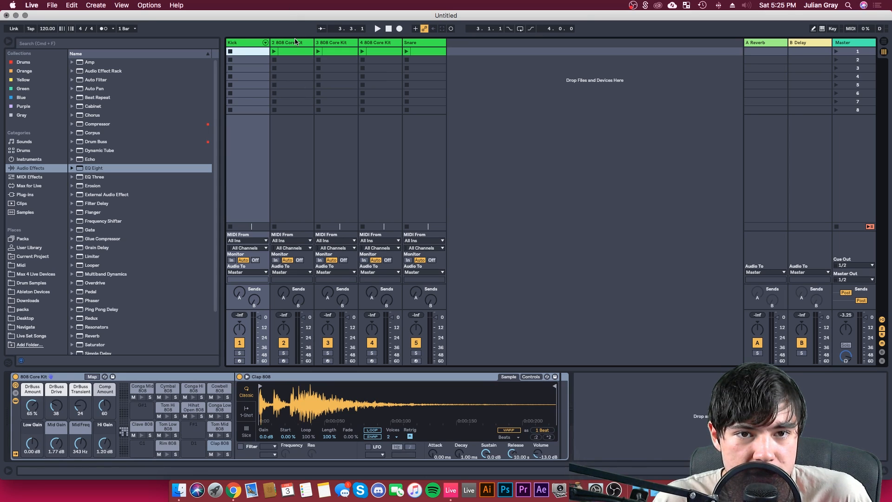
Rename the extracted Kick 808 track as Kick
right_click(295, 42)
click(320, 84)
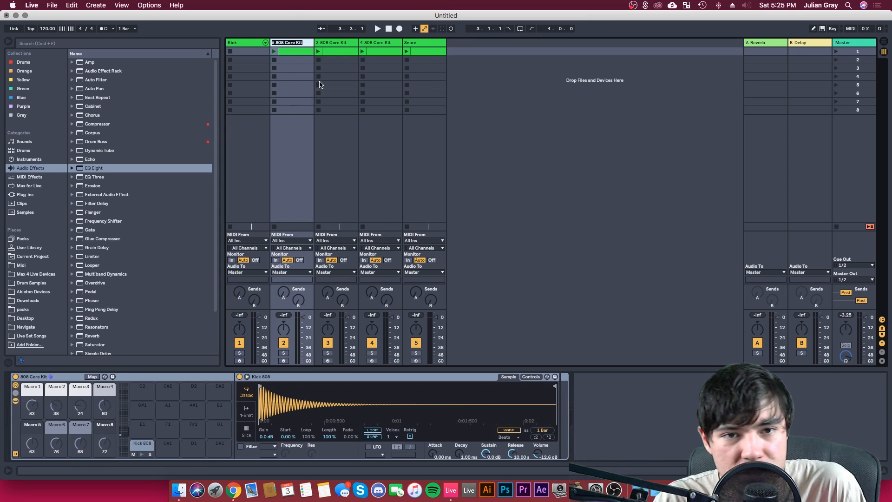
text(Kick)
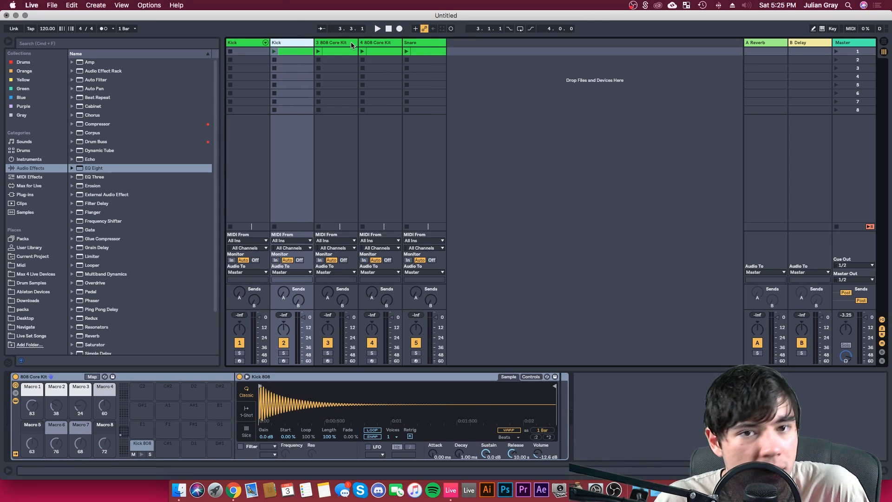
Rename the extracted closed hi-hat track as Hi Hat and the extracted maracas track as Maracas
click(351, 44)
right_click(352, 44)
click(373, 93)
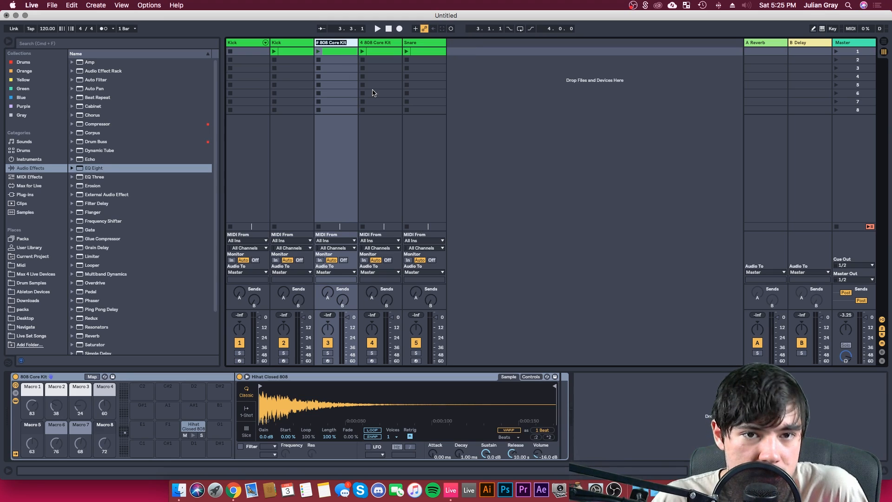
text(Hi Hat)
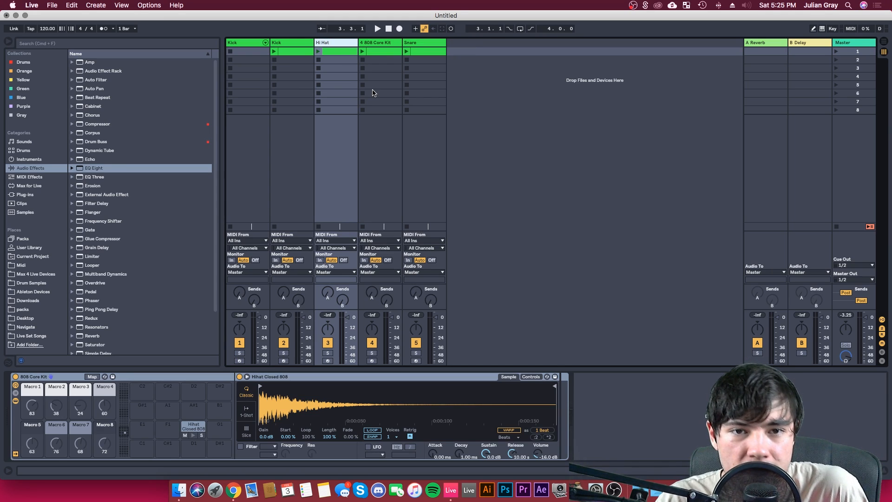
right_click(386, 47)
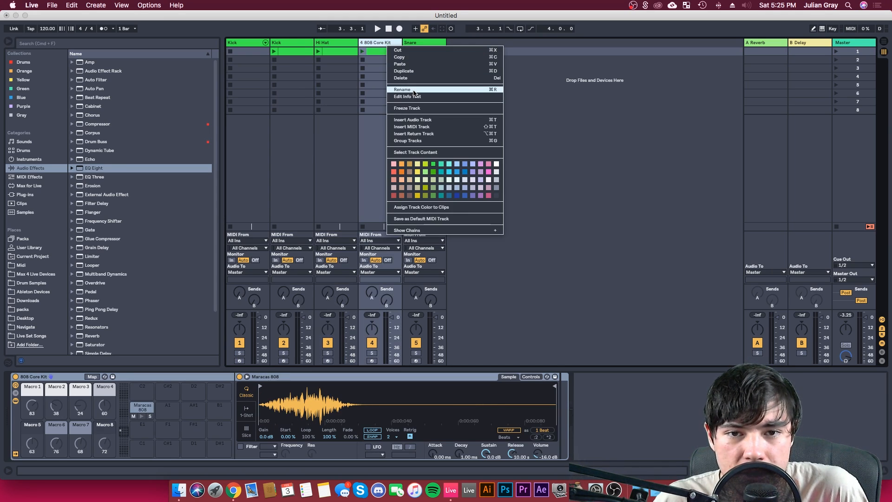
click(413, 94)
text(Maracas)
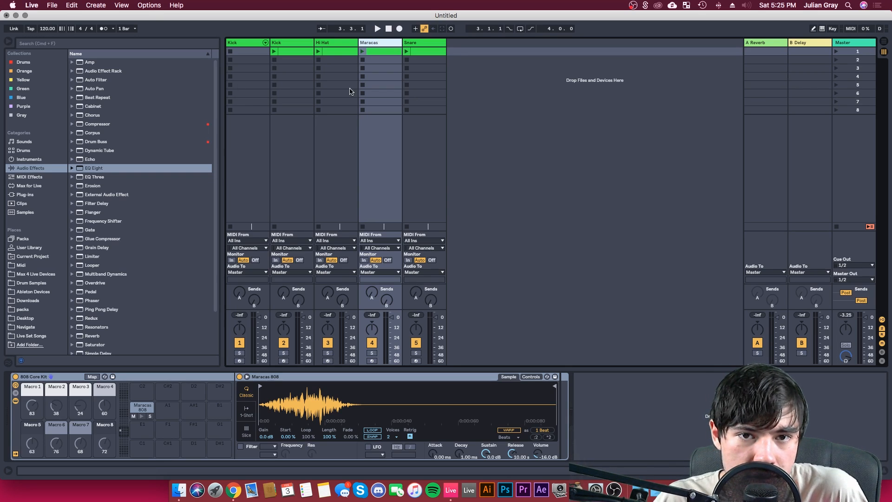
Group the Hi Hat and Maracas tracks and rename the group as Percussion
click(432, 43)
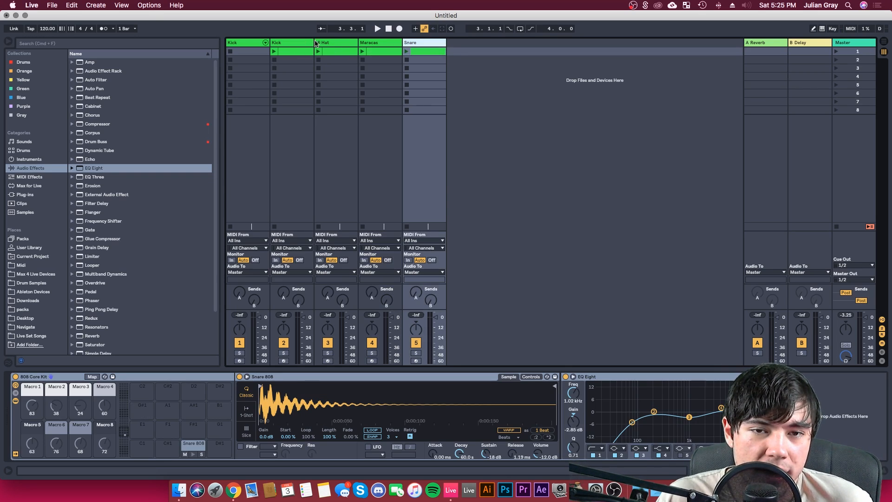
click(377, 45)
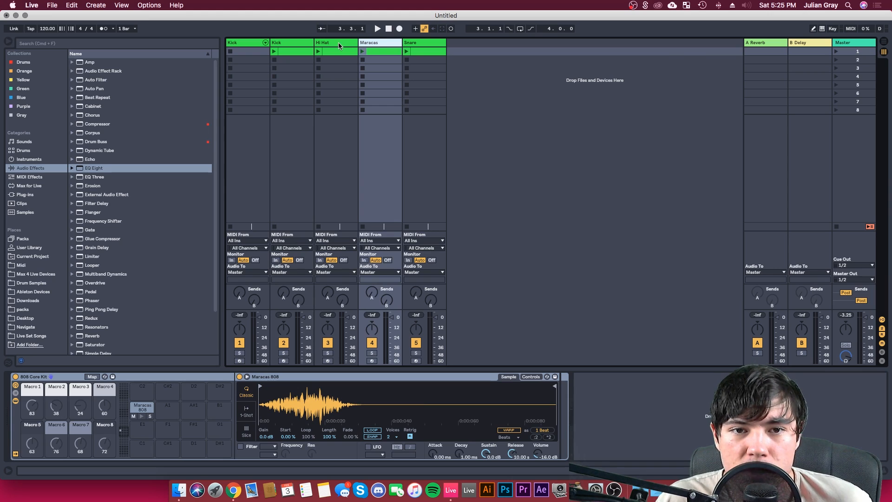
right_click(338, 43)
click(360, 121)
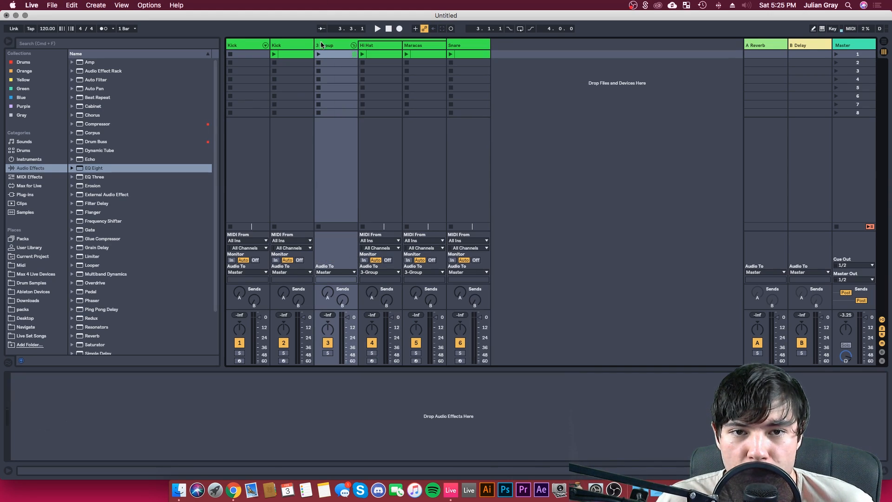
right_click(332, 47)
click(364, 91)
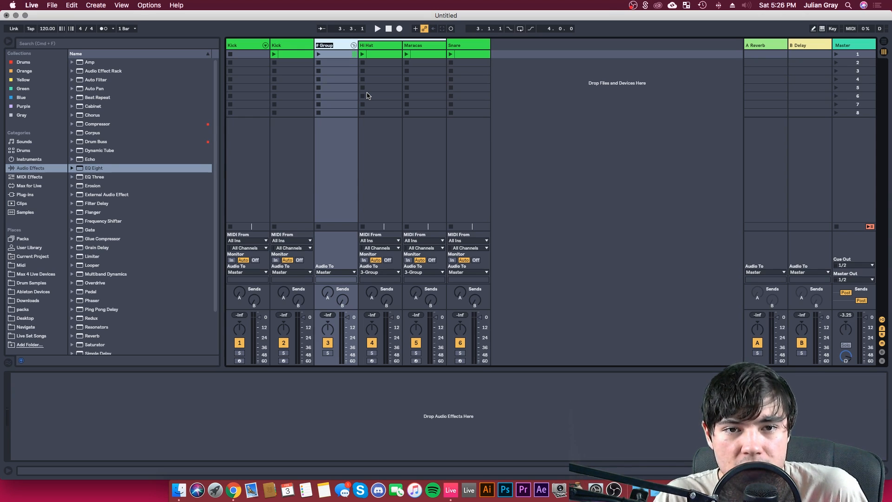
text(Percussion)
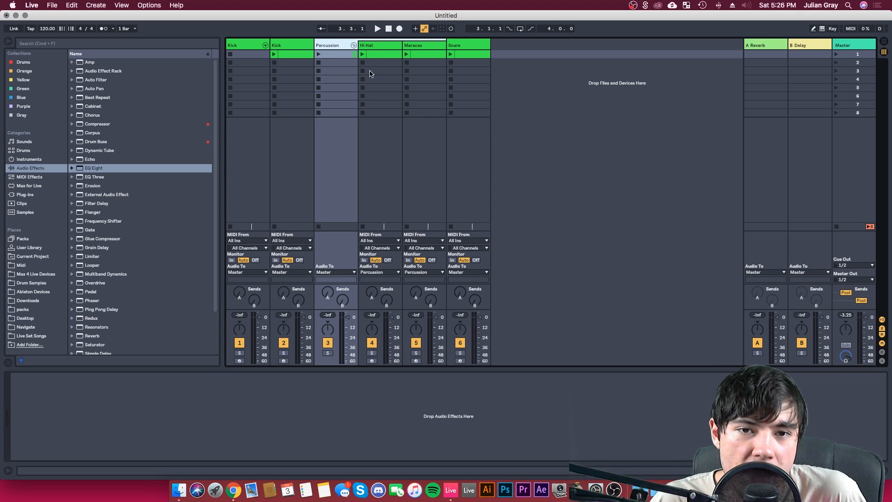
Fold the Percussion group, launch its first-scene clips together to hear them, and unfold the group again
click(354, 45)
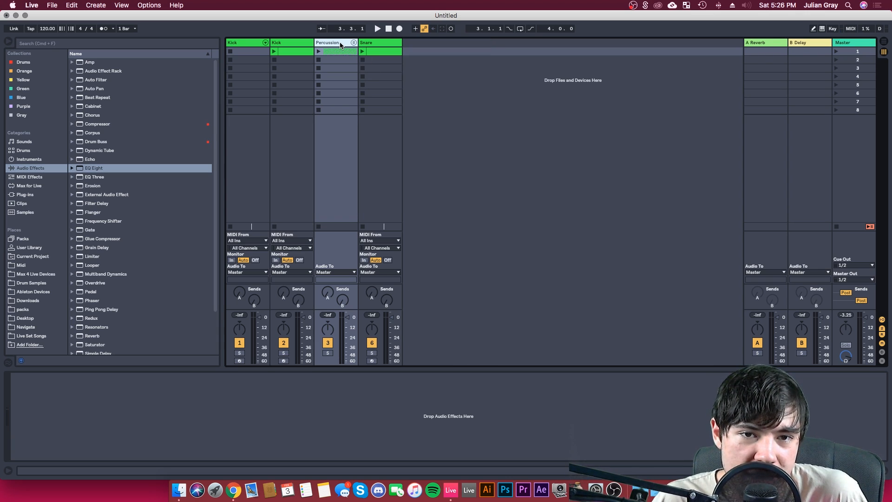
click(319, 51)
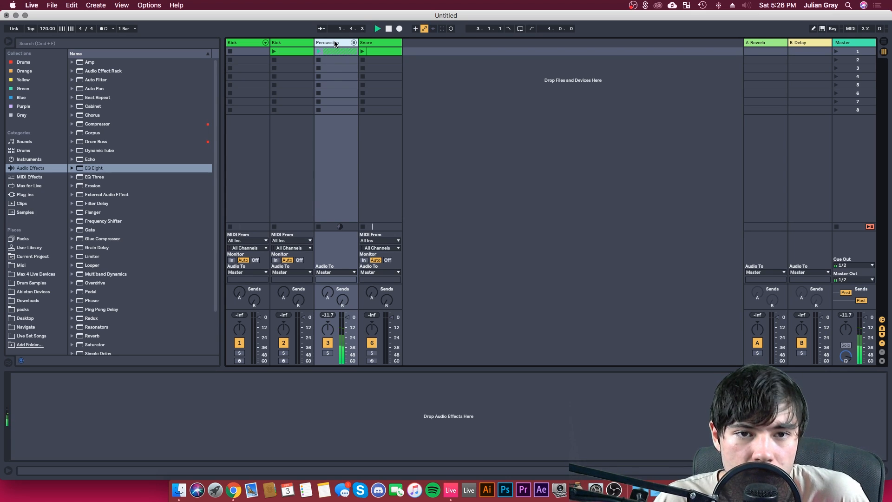
click(353, 42)
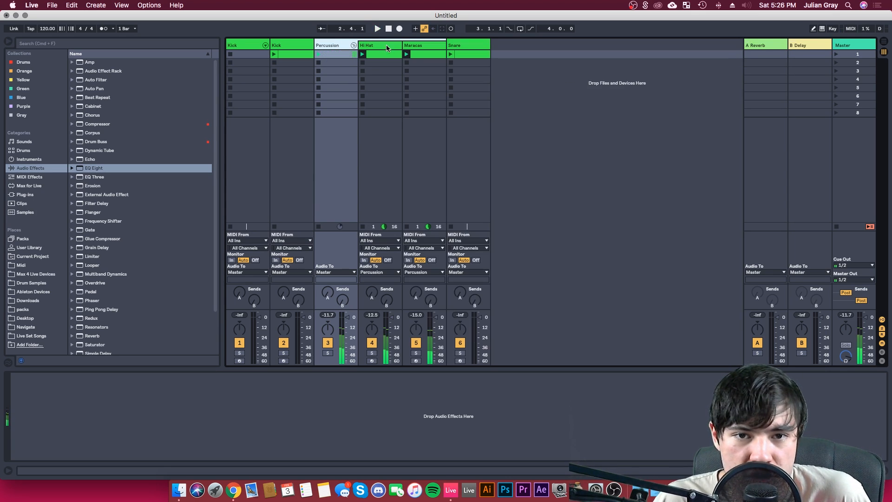
Add Auto Pan to the Maracas track with Amount 37.3% and Rate 5.50 Hz
click(406, 46)
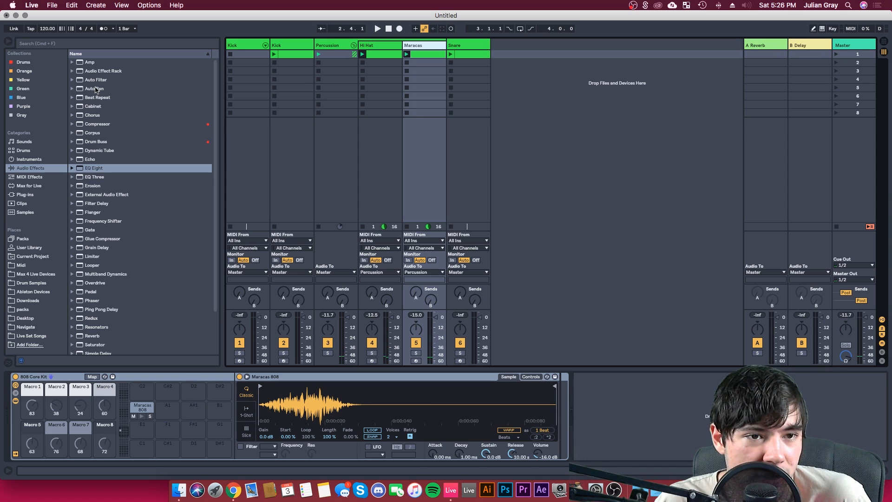
drag(95, 91, 604, 418)
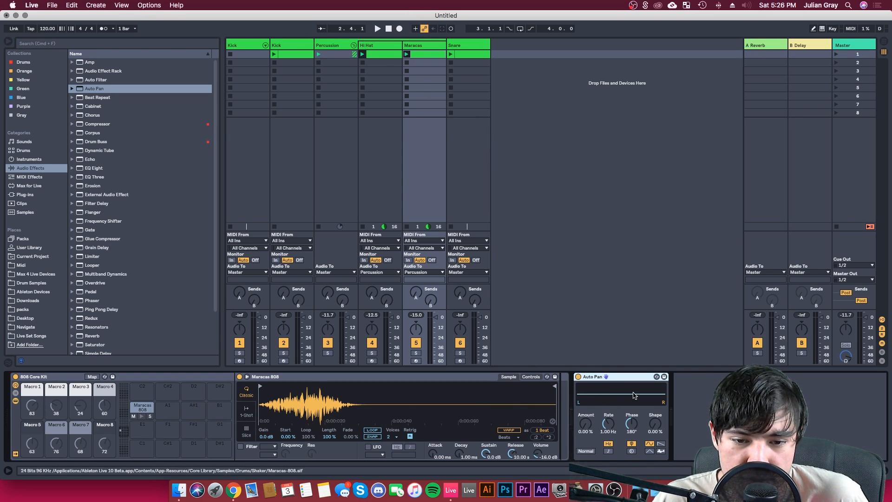
mouse_move(586, 423)
mouse_down()
mouse_move(586, 398)
mouse_move(604, 420)
mouse_move(604, 407)
mouse_move(604, 424)
mouse_move(590, 429)
mouse_up()
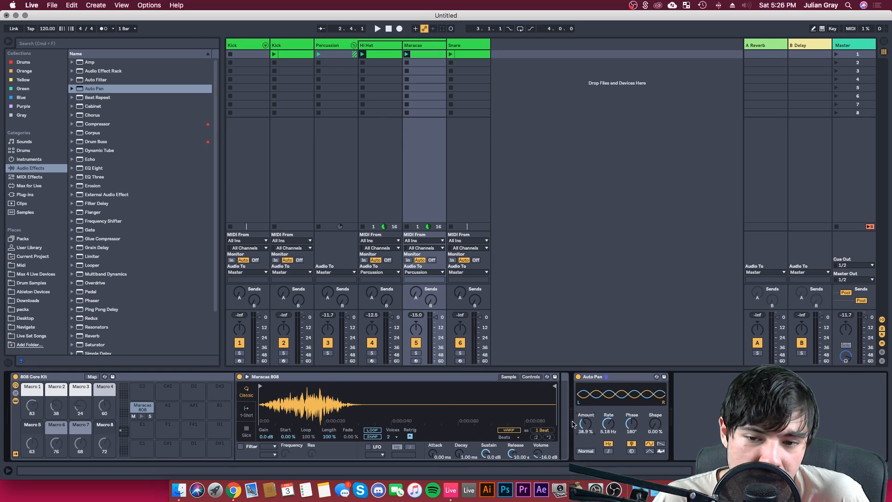
drag(589, 422, 590, 425)
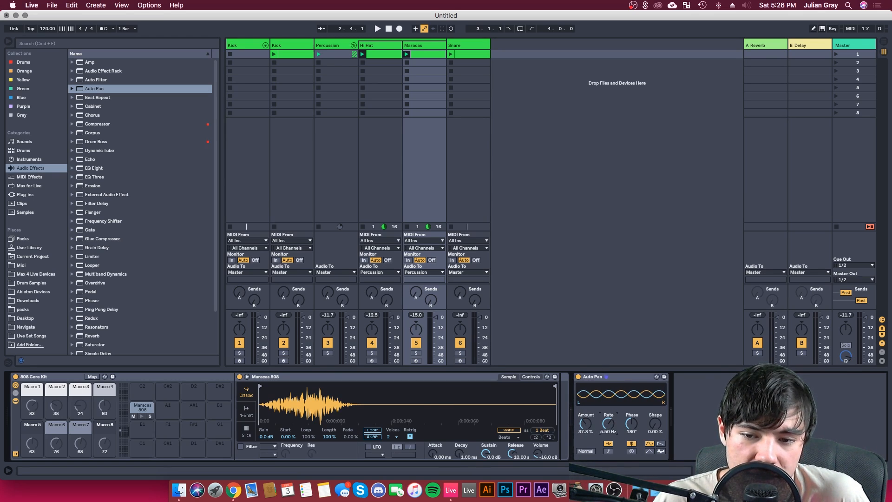
Adjust the Maracas Auto Pan during playback to Amount 42.9% and Rate 1.32 Hz, and stop playback
mouse_move(608, 424)
mouse_down()
mouse_move(608, 409)
mouse_move(608, 423)
mouse_up()
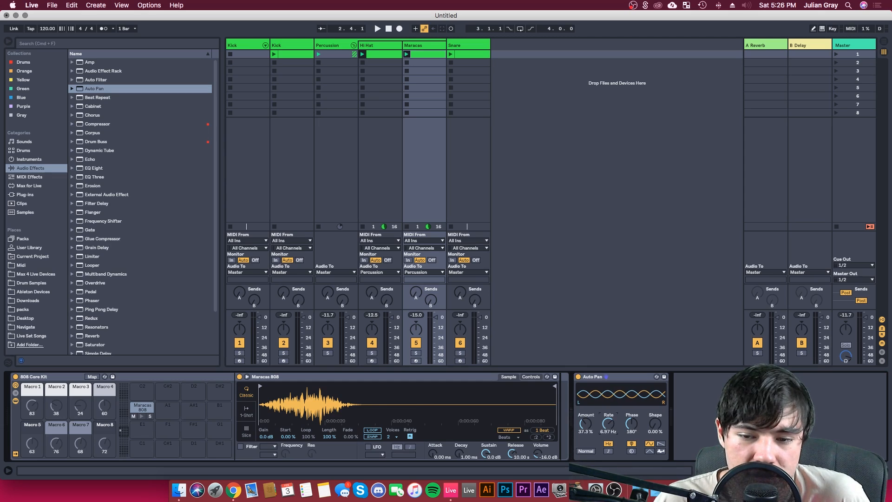
key(space)
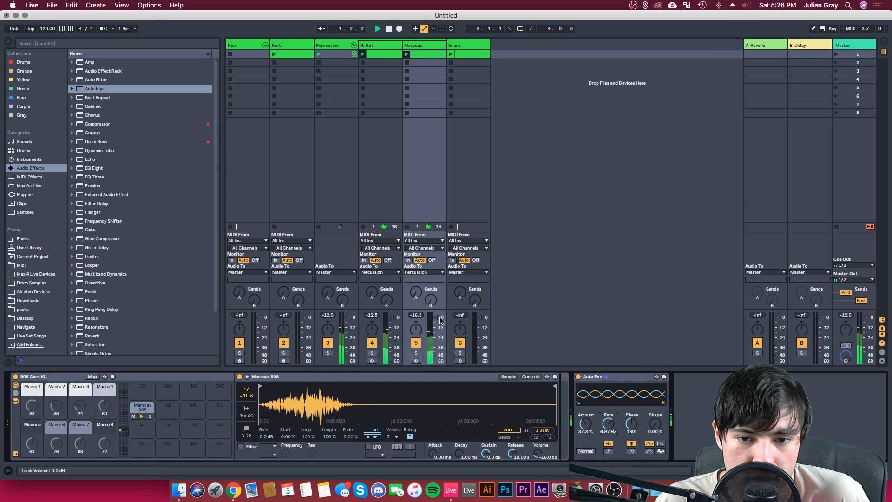
drag(608, 424, 587, 421)
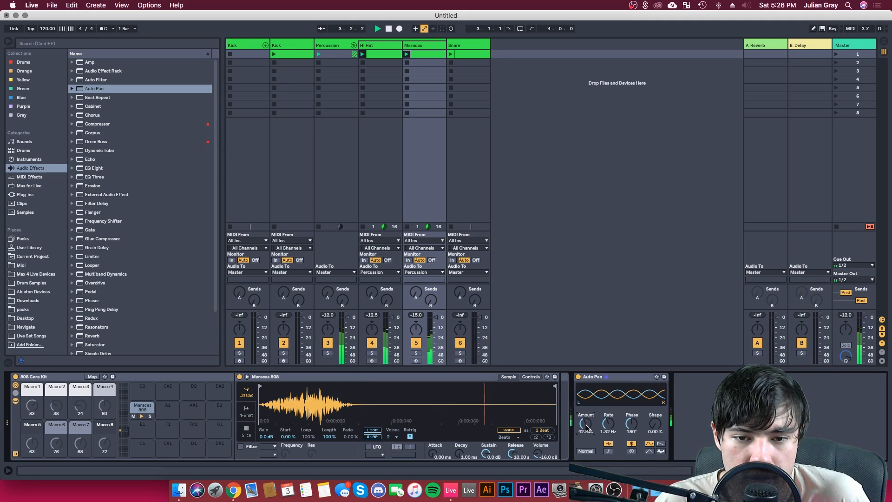
key(space)
Colour the Hi Hat track, the Maracas track and the Percussion group header pink
click(394, 47)
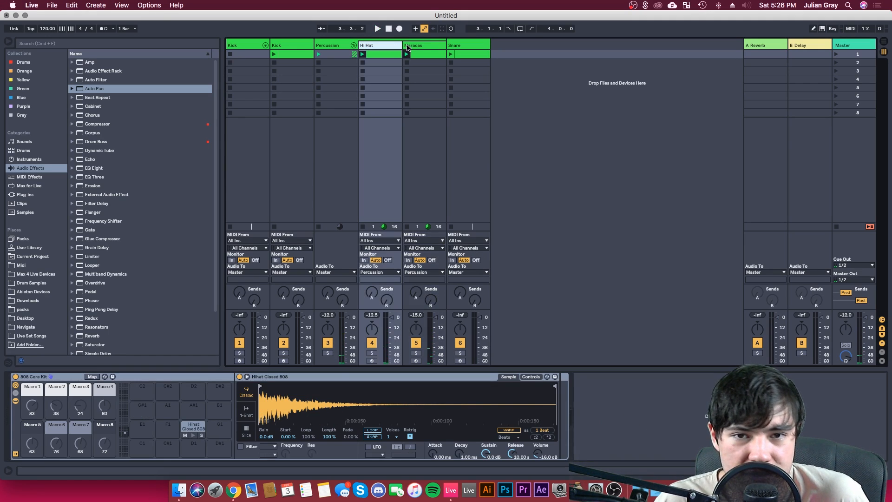
click(408, 46)
click(395, 47)
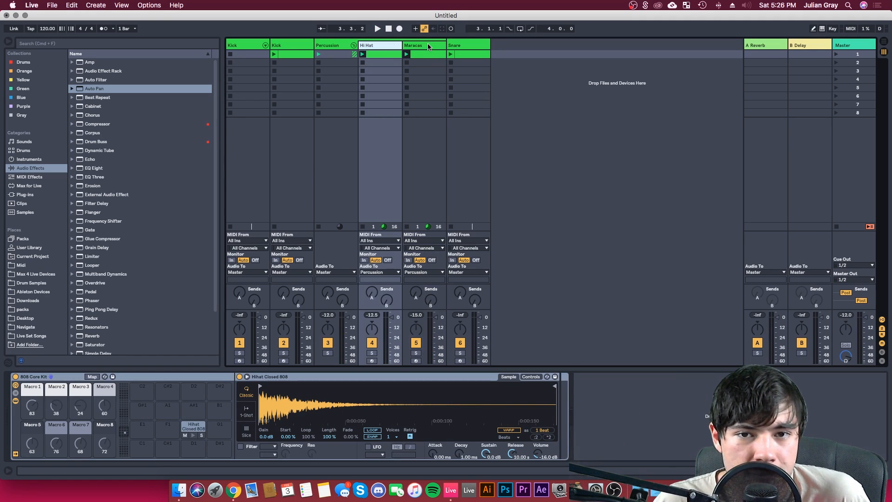
right_click(428, 47)
click(531, 138)
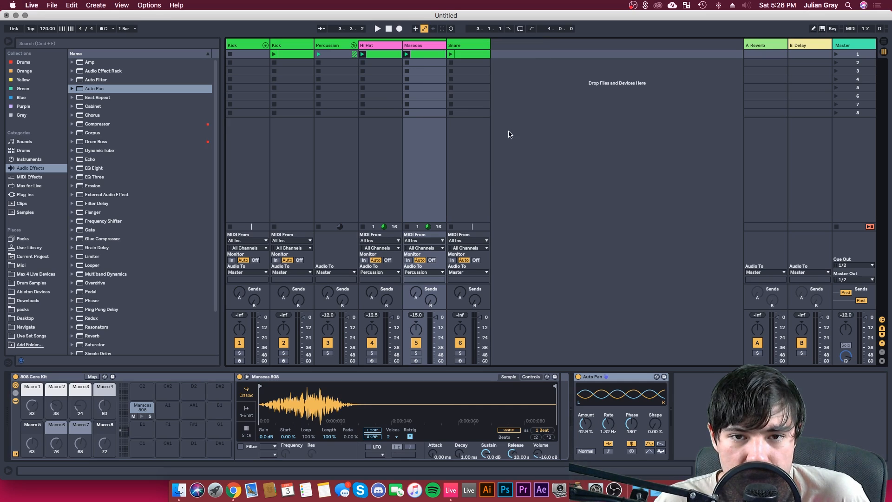
right_click(335, 46)
click(437, 167)
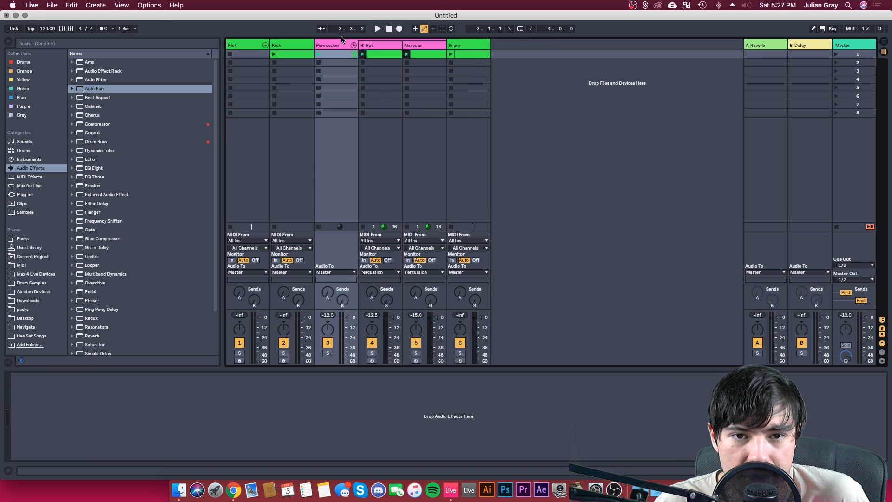
click(353, 47)
click(353, 47)
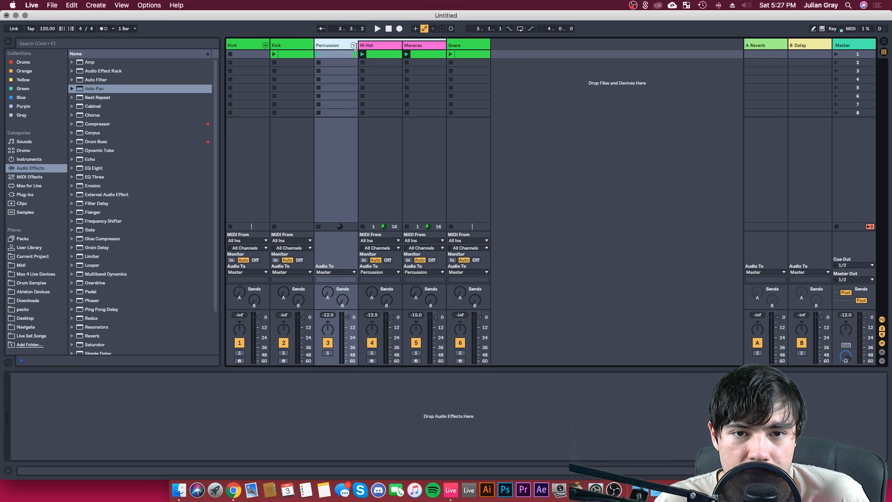
Colour the first-scene clips of the Hi Hat and Maracas tracks pink to match their tracks
click(427, 56)
right_click(426, 57)
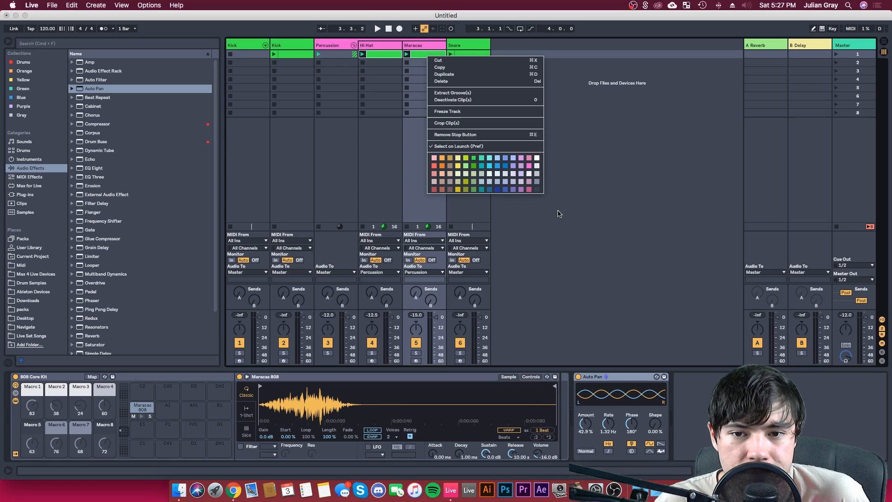
click(529, 157)
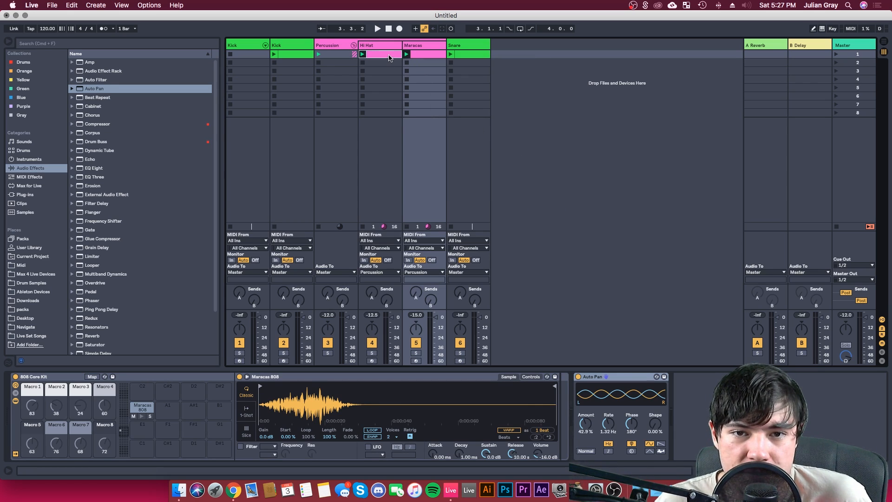
Move the Snare track between the extracted Kick track and the Percussion group
key(Left)
key(Right)
key(Right)
mouse_move(331, 49)
mouse_down()
mouse_move(321, 40)
mouse_move(329, 44)
mouse_up()
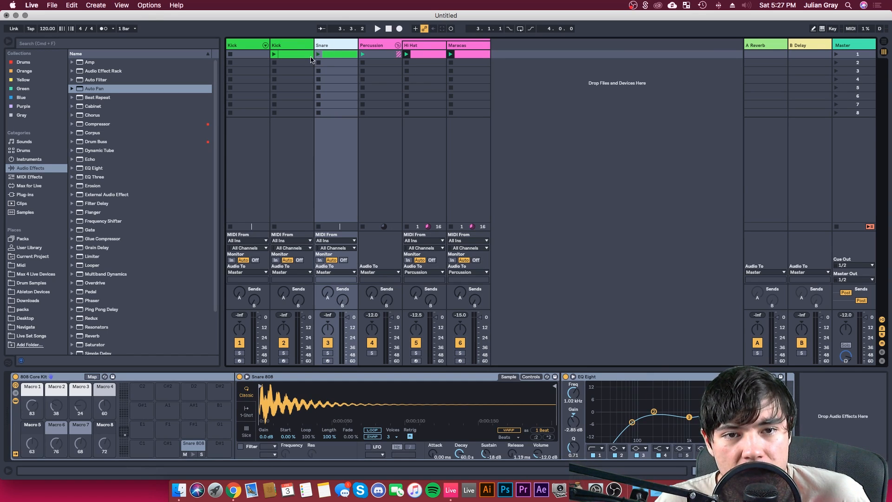
Colour the extracted Kick track and its first-scene clip the same light blue
click(288, 53)
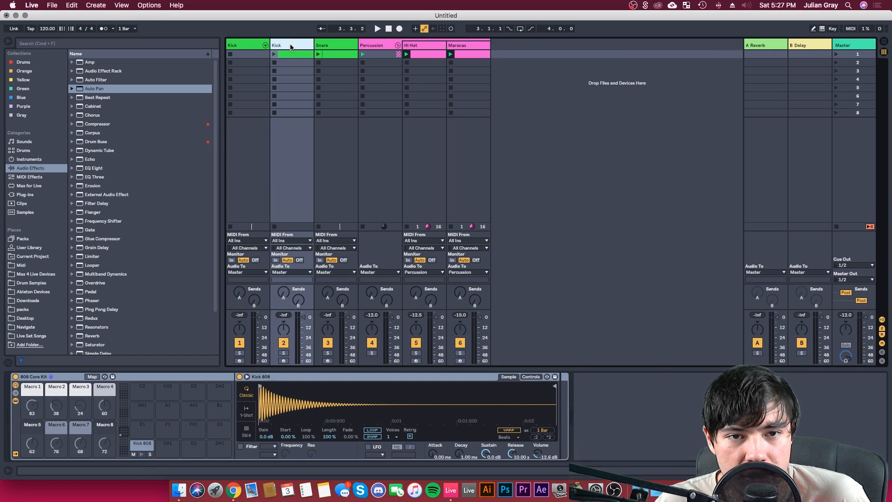
right_click(289, 45)
click(364, 175)
right_click(304, 55)
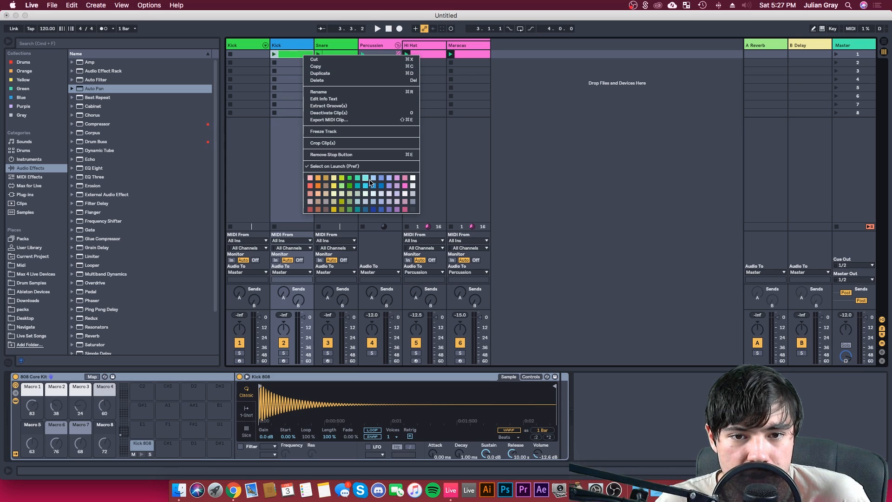
click(365, 185)
right_click(301, 48)
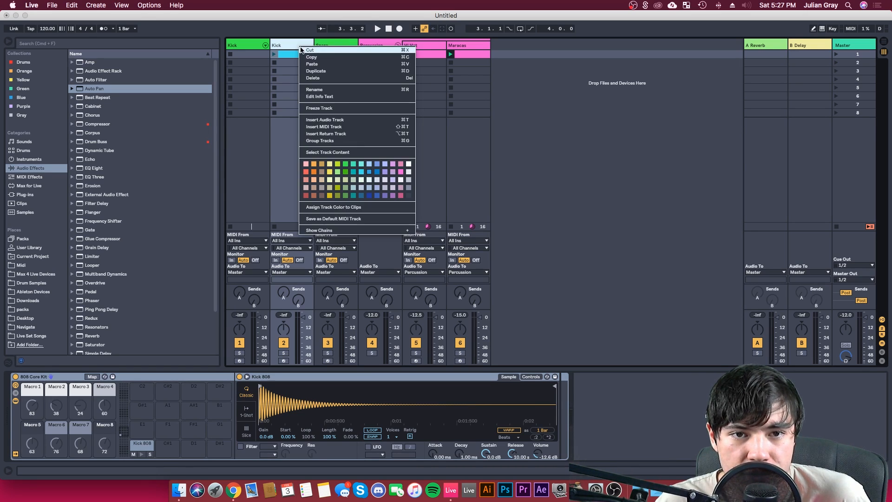
click(361, 173)
click(298, 89)
click(297, 71)
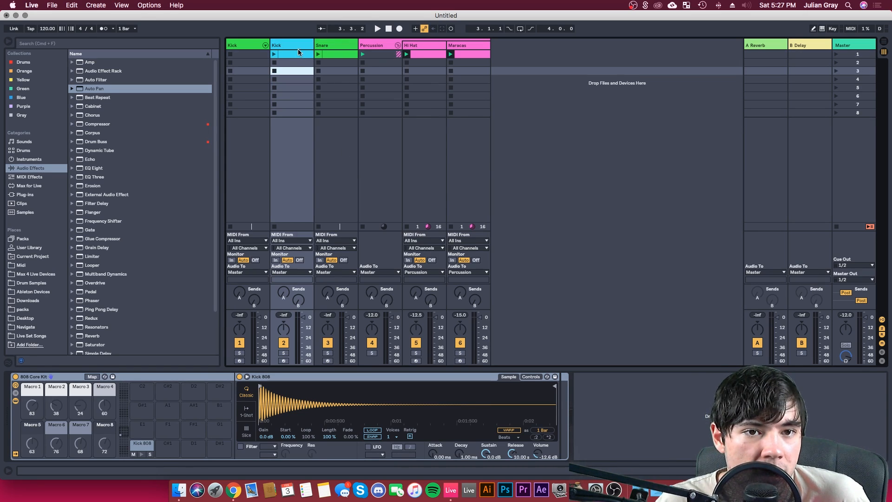
Rename the original kit track, which holds the remaining 808 drums, as Percussion
click(232, 45)
right_click(232, 45)
click(247, 89)
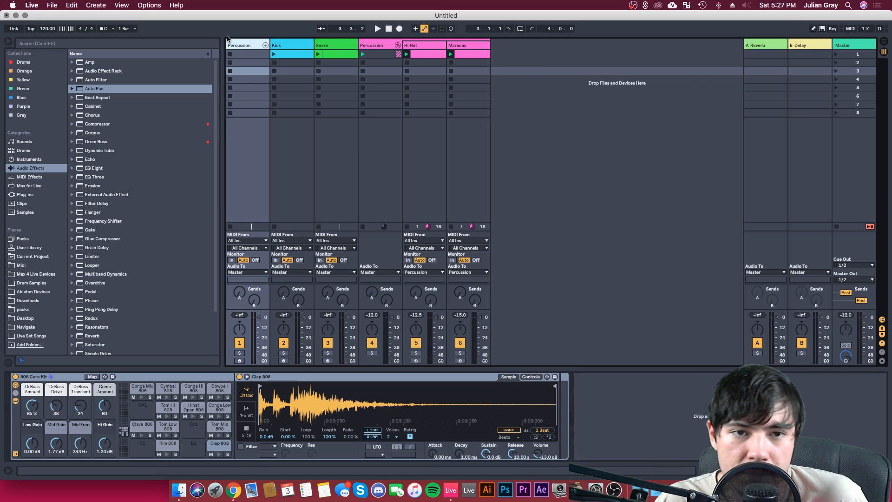
Move the renamed kit track into the Percussion group ahead of Hi Hat and colour it dark red
drag(227, 38, 406, 48)
right_click(384, 48)
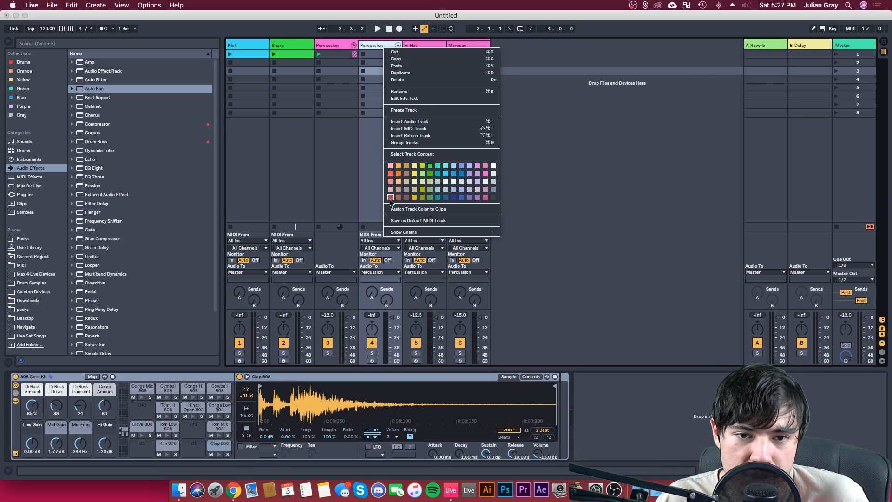
click(391, 197)
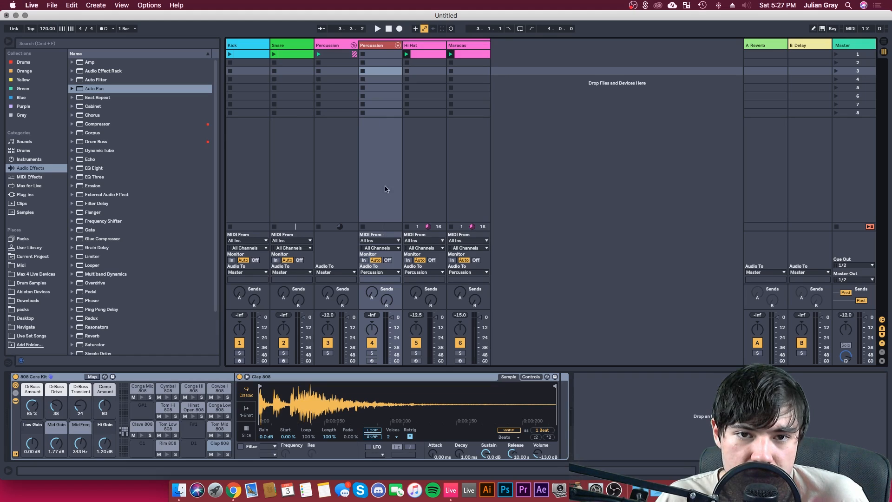
Fold the Percussion group and launch the first scene to hear kick, snare and percussion together
click(396, 46)
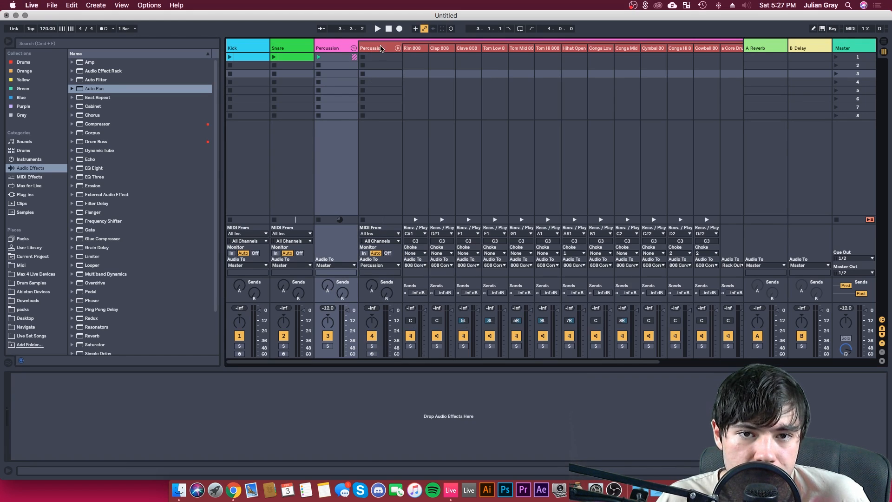
click(398, 49)
click(353, 48)
click(337, 110)
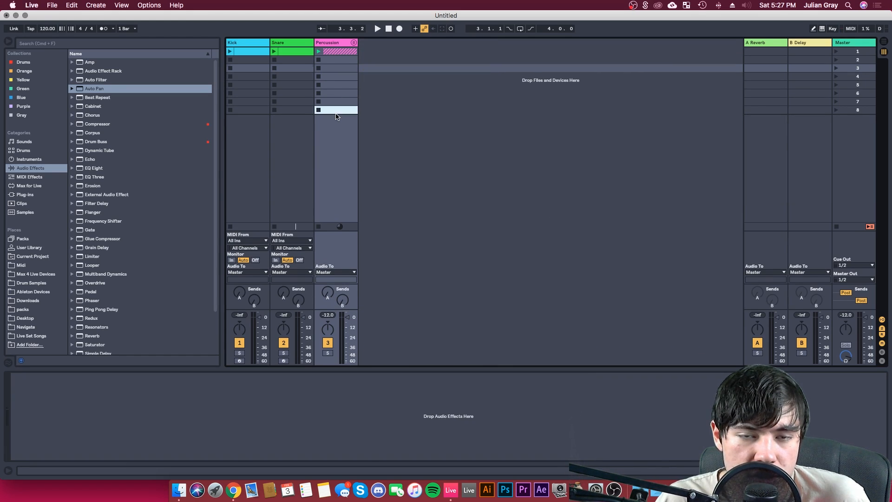
click(341, 77)
click(343, 61)
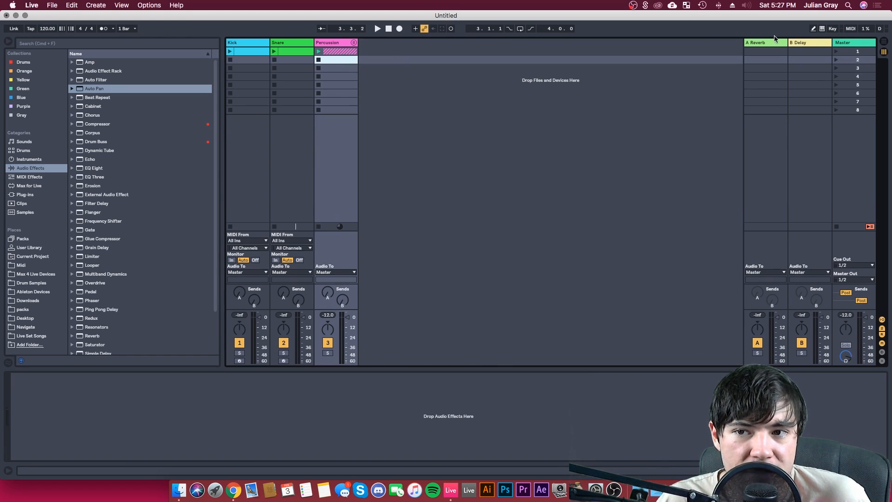
click(836, 52)
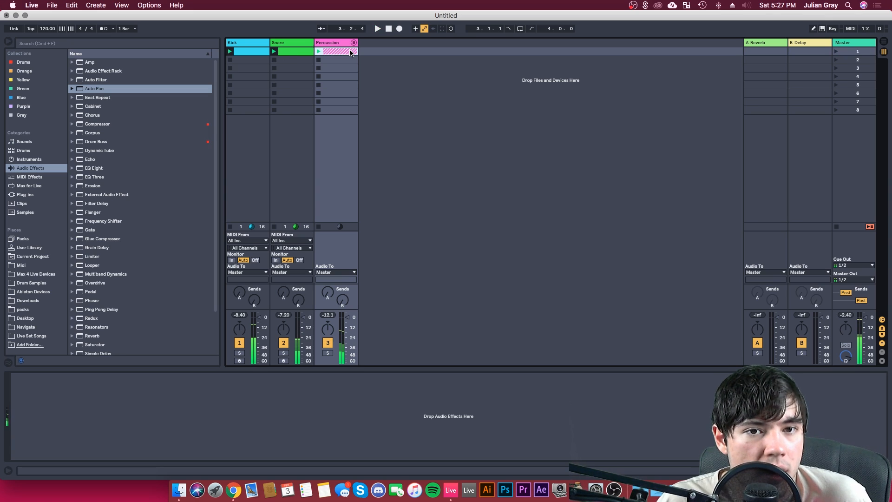
Copy the first-scene clips of all tracks to bar 1 of the Arrangement View and duplicate them three times
click(251, 51)
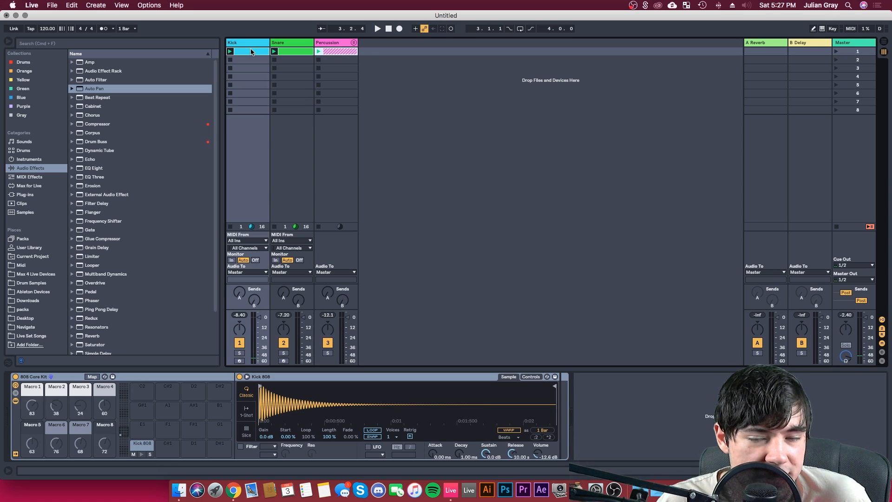
right_click(251, 51)
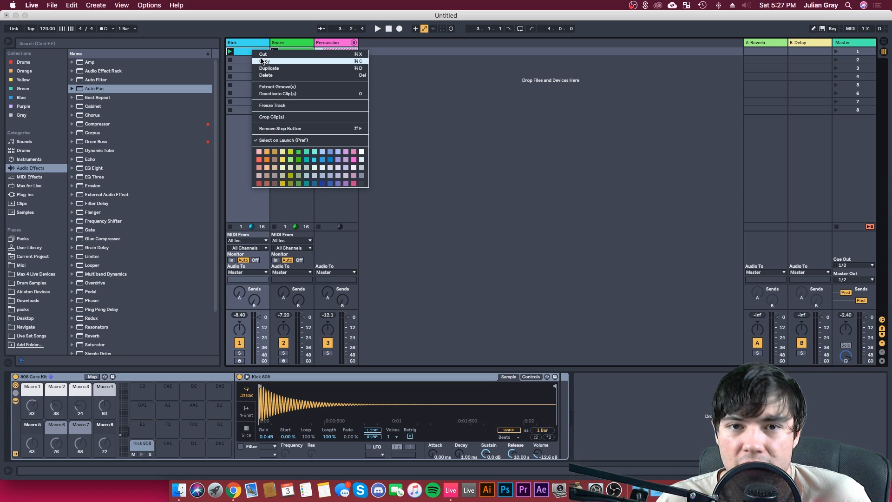
click(263, 61)
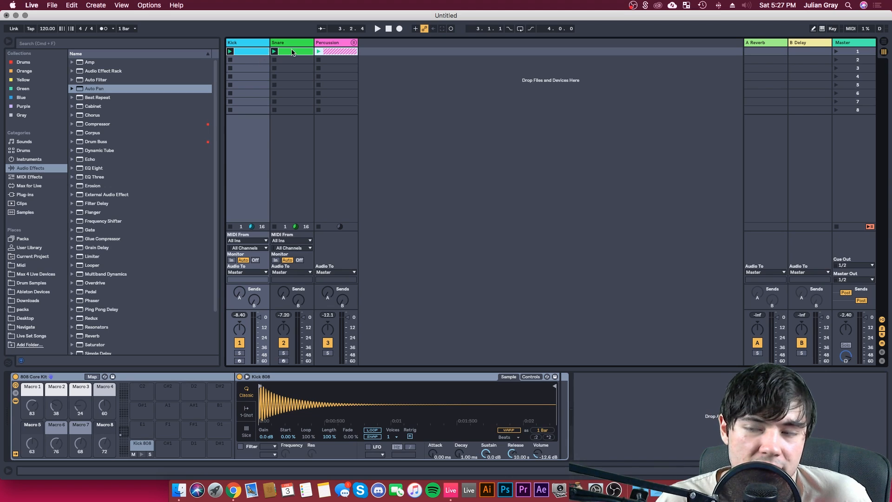
click(883, 52)
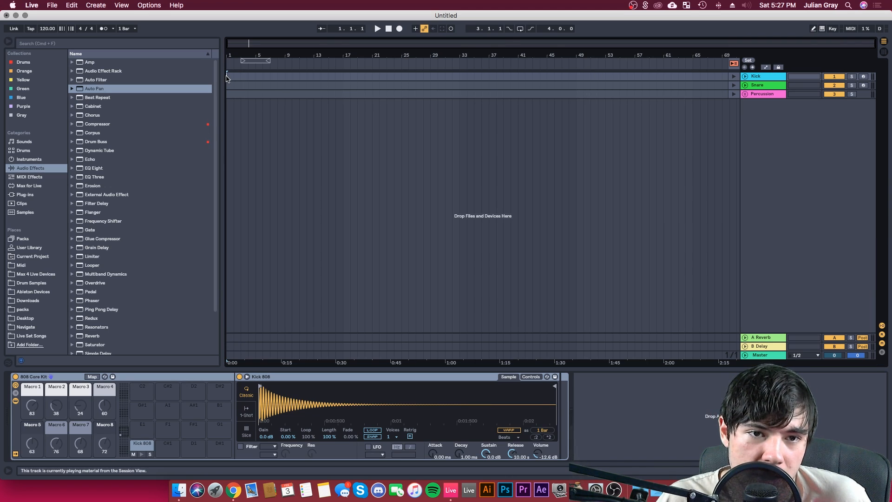
key(super+d)
key(super+d)
key(super+d)
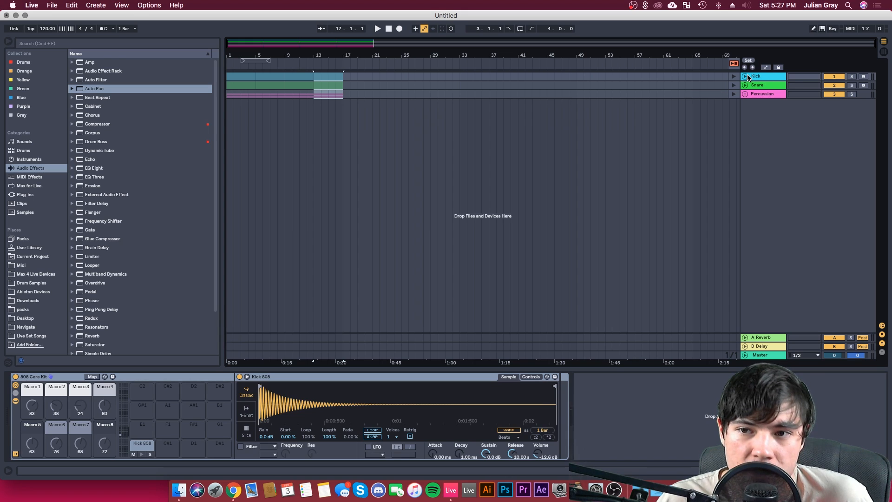
Switch all tracks back to arrangement playback and keep the Arrangement View open
click(884, 53)
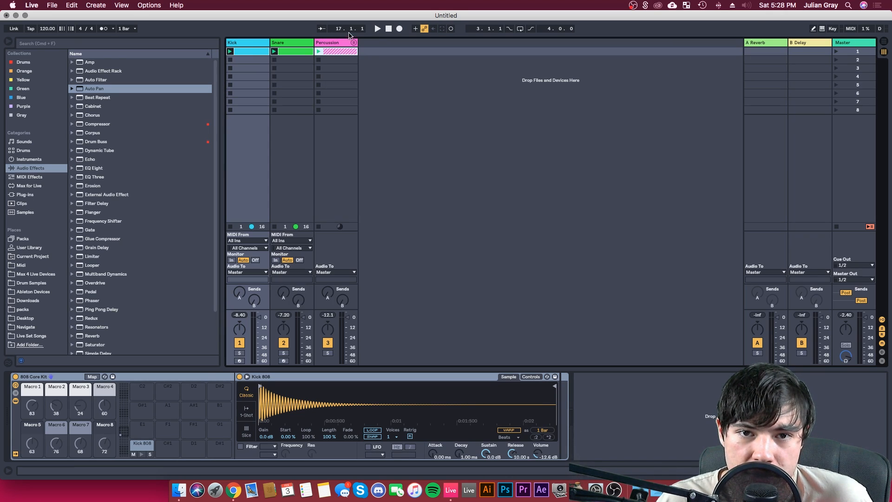
click(886, 42)
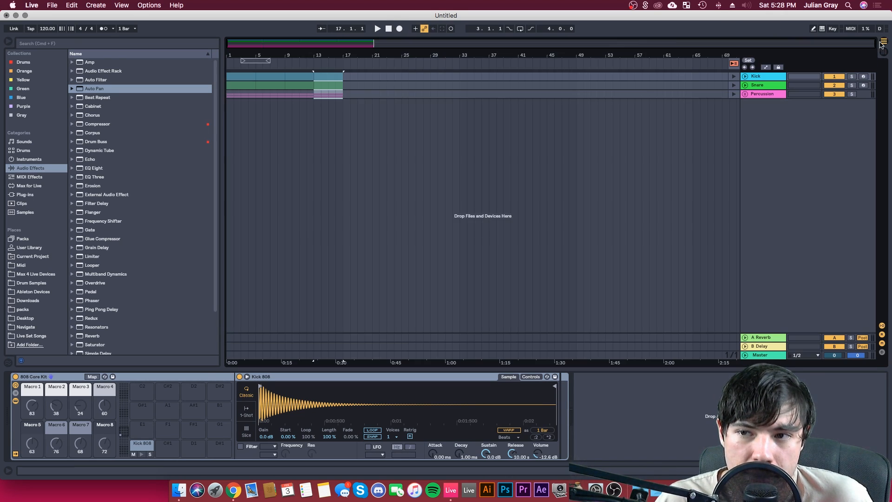
click(734, 64)
drag(352, 44, 352, 52)
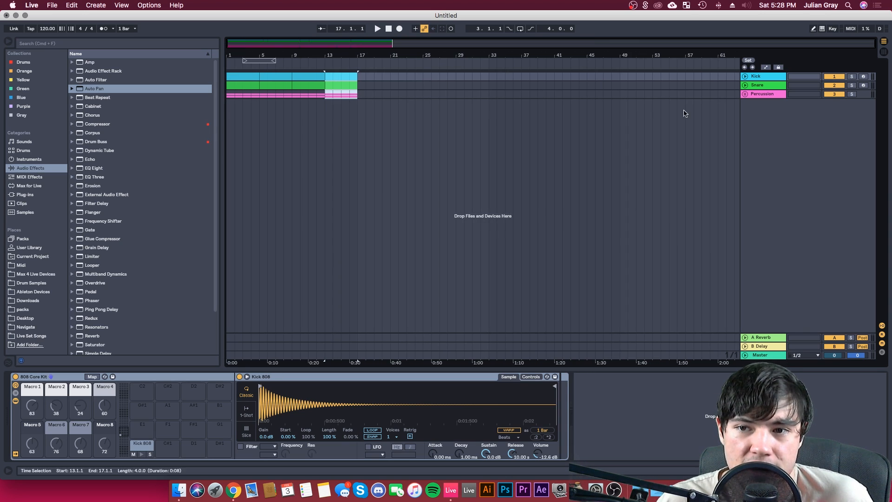
Unfold all arrangement tracks, including the Percussion group, to show their clip contents
alt+click(744, 77)
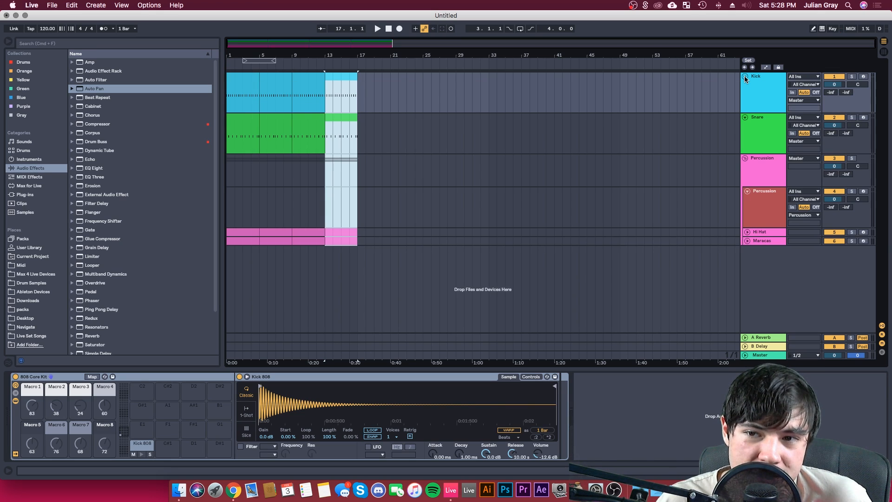
alt+click(745, 77)
alt+click(745, 77)
alt+click(744, 77)
alt+click(745, 77)
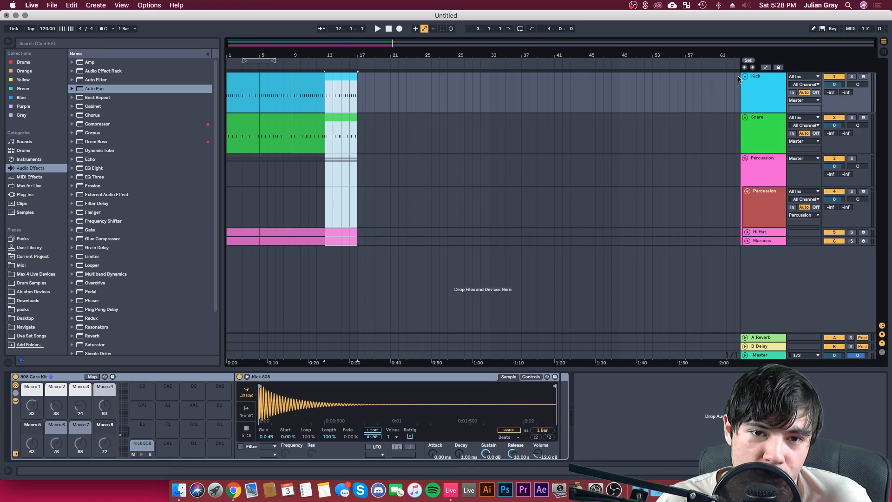
Select the clips on all tracks from bar 1 to bar 17 and consolidate them into continuous 16-bar clips
click(366, 95)
drag(361, 90, 137, 290)
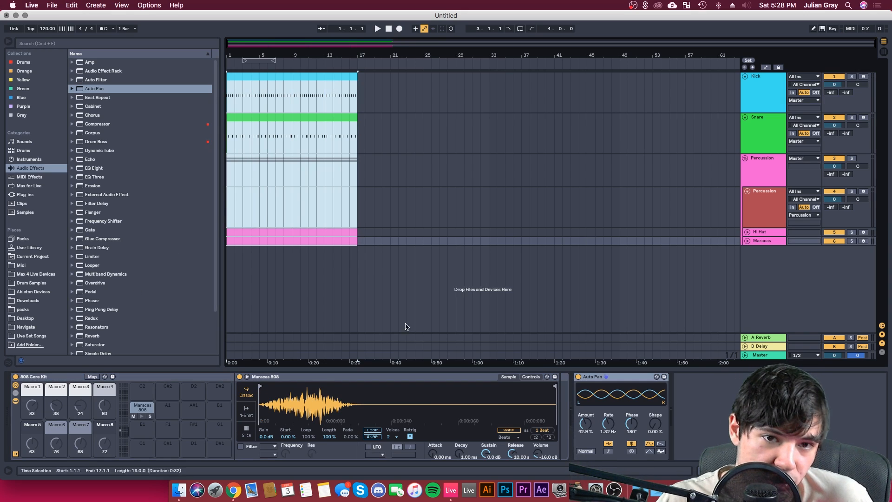
click(344, 103)
drag(358, 98, 102, 244)
Zoom the arrangement in on the 16 bars and place the playback start at bar 1 on the Kick track
drag(309, 52, 310, 71)
mouse_move(314, 104)
mouse_down()
mouse_move(395, 106)
mouse_move(223, 105)
mouse_up()
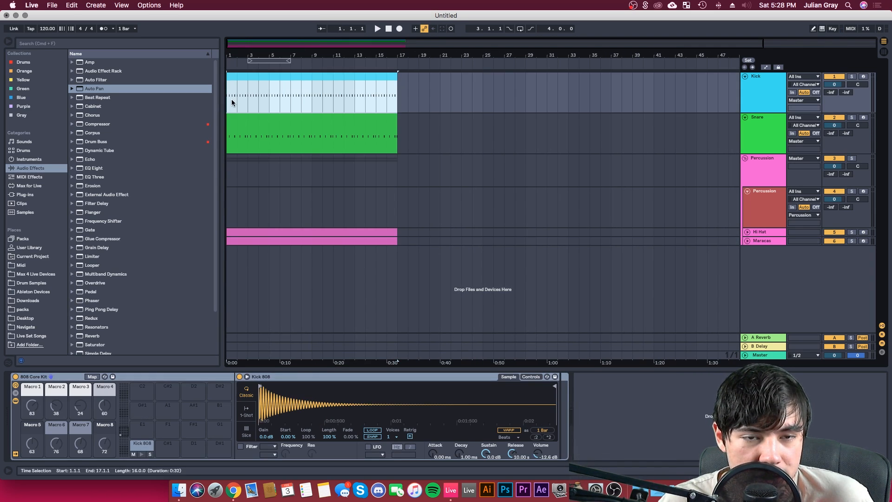
click(232, 102)
click(229, 106)
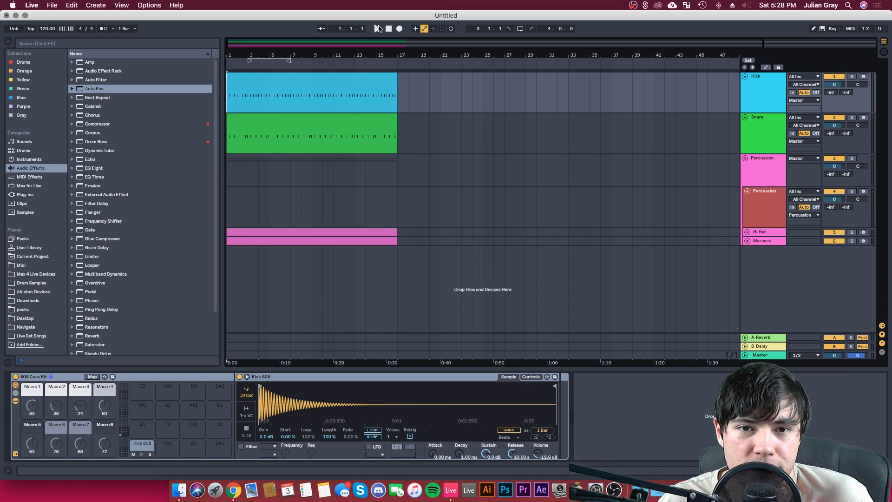
Play the arrangement from bar 1, then fold the Percussion group and select the Kick track
click(377, 29)
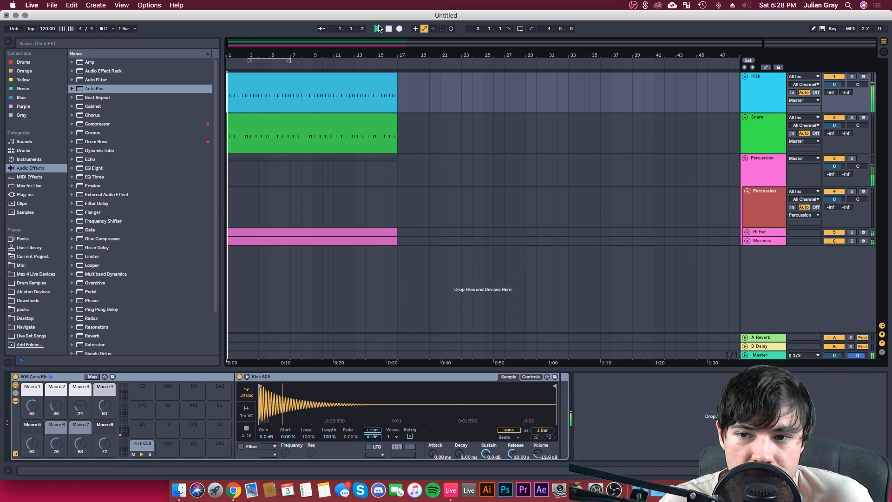
click(745, 158)
click(751, 82)
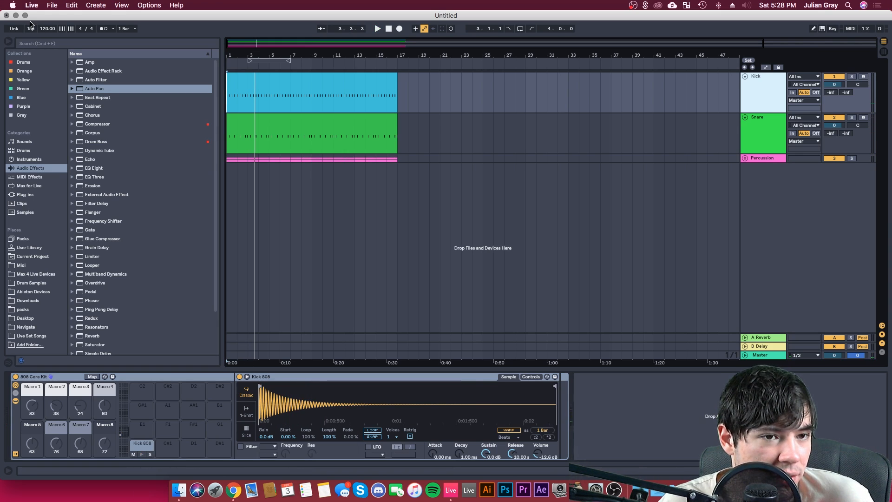
Add EQ Eight to the Kick track and boost about 2.11 dB at 337 Hz and 1.36 dB at 4.74 kHz
drag(92, 168, 609, 423)
key(space)
drag(667, 411, 678, 408)
key(space)
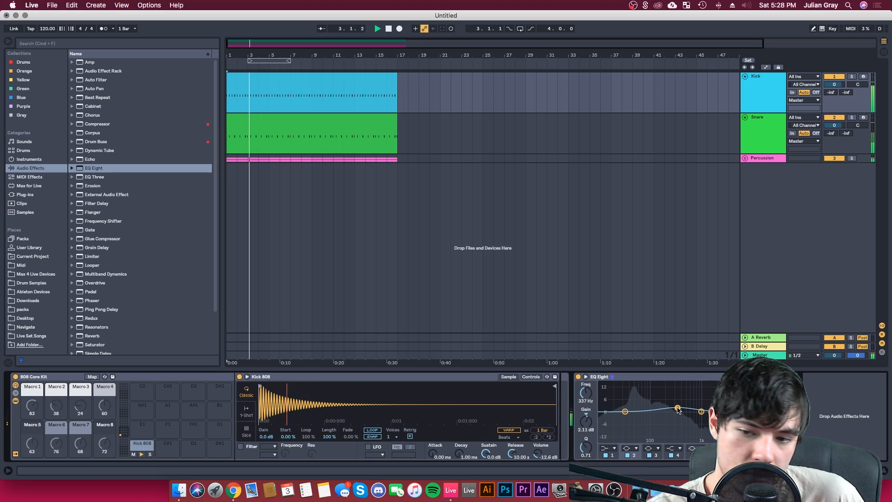
drag(738, 411, 736, 409)
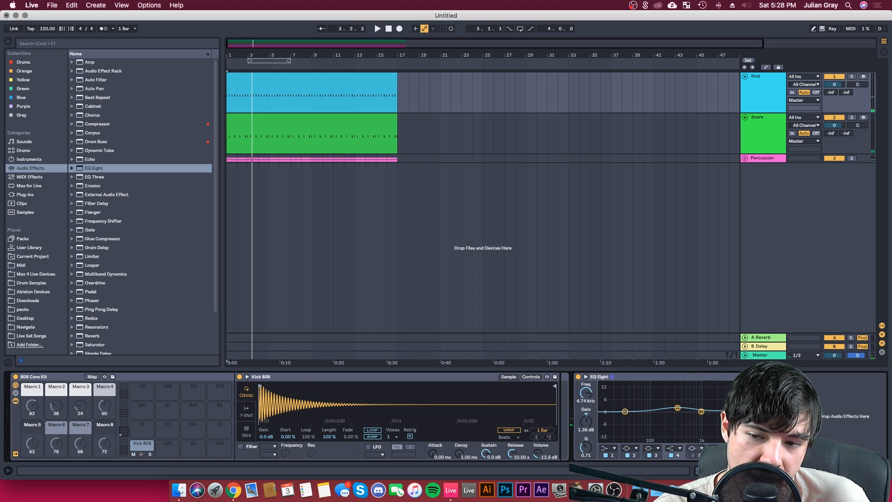
Raise the Kick 808 sample's volume to about -9.14 dB while the pattern plays
key(space)
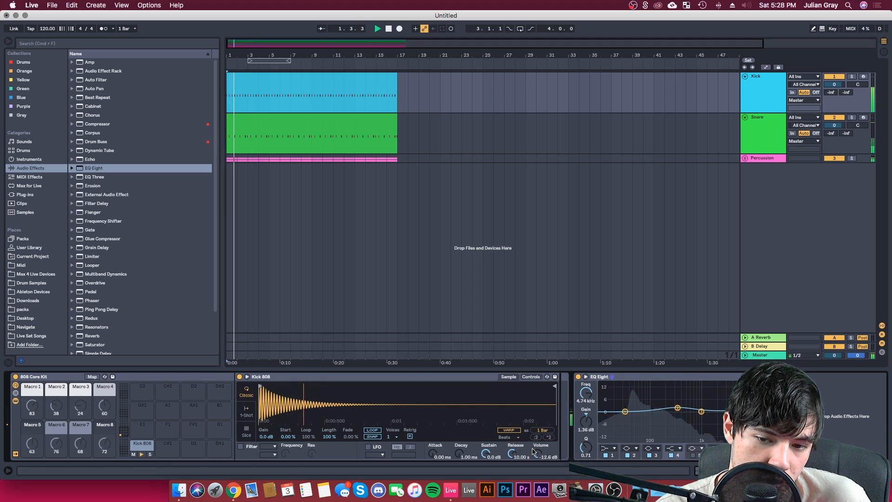
key(space)
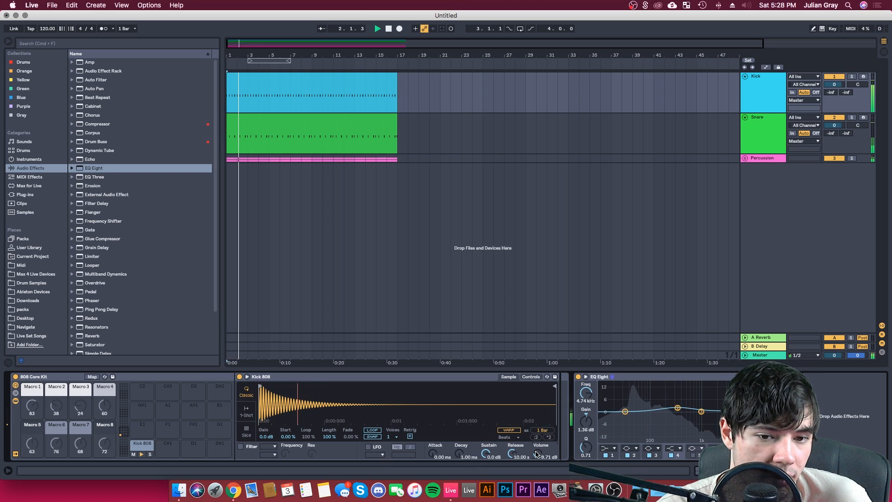
drag(537, 454, 538, 456)
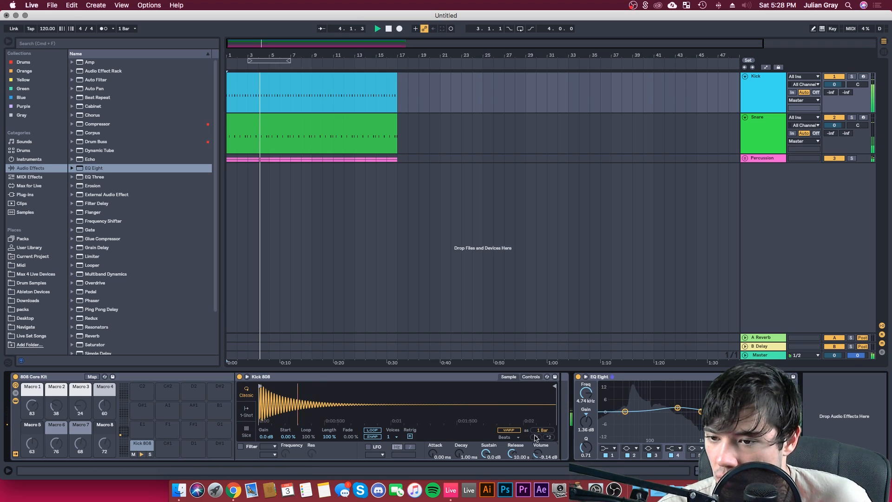
Stop playback and switch the Kick 808 sample to 1-Shot mode
click(248, 413)
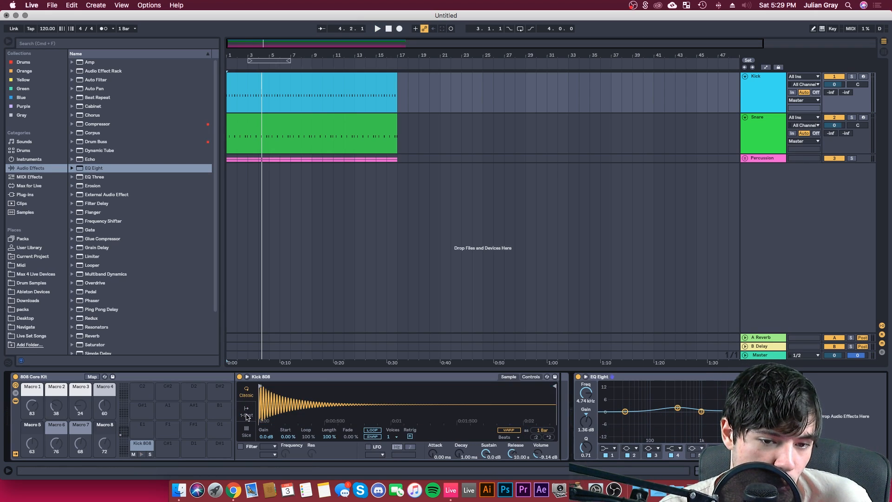
click(246, 393)
click(246, 412)
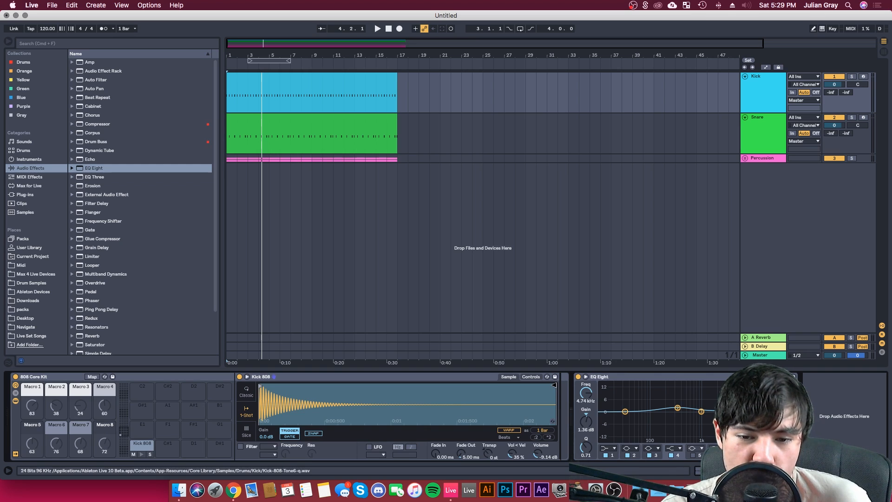
Trim the end of the Kick 808 sample to about its first third and set its fade out to 512 ms
drag(559, 394, 368, 404)
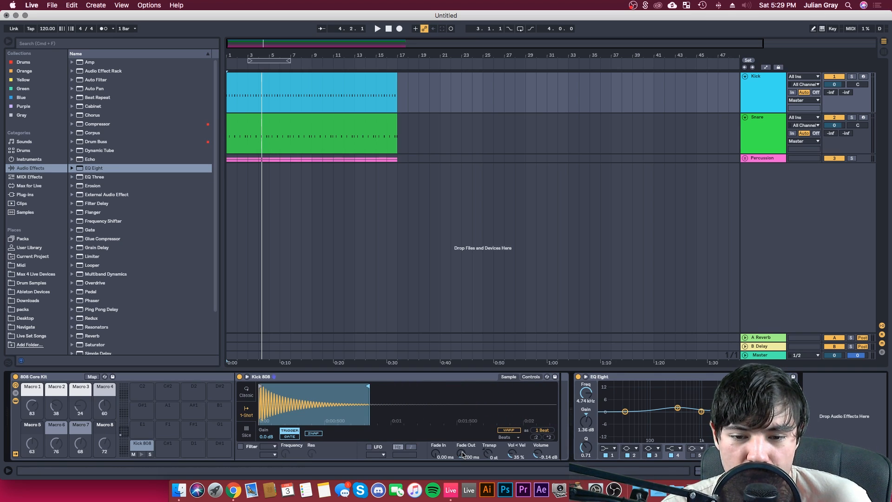
drag(463, 454, 463, 423)
mouse_move(368, 386)
mouse_down()
mouse_move(340, 387)
mouse_move(360, 387)
mouse_up()
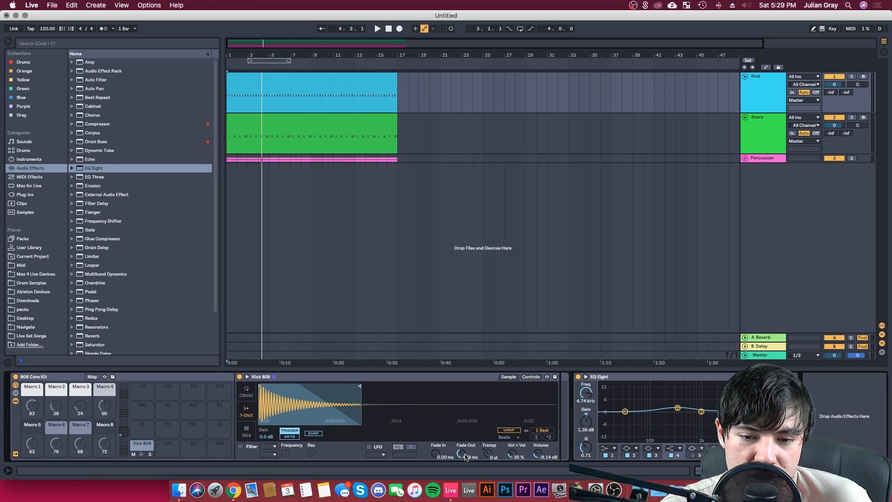
key(space)
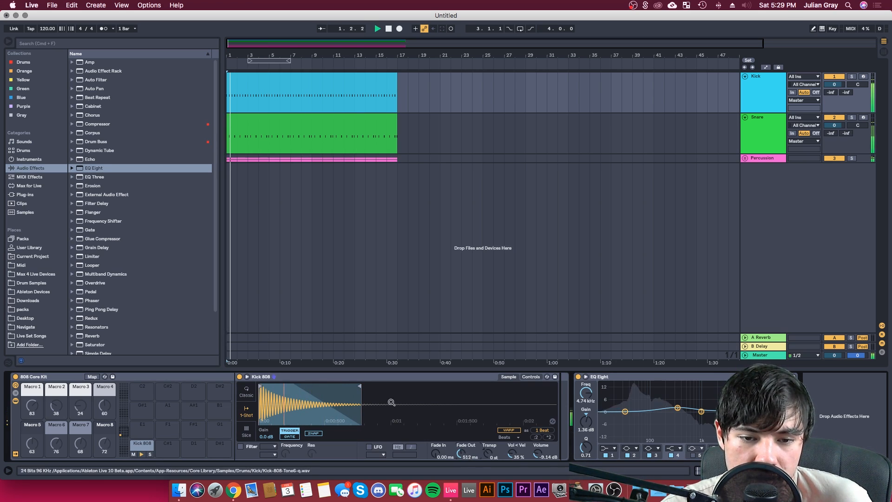
drag(360, 386, 356, 387)
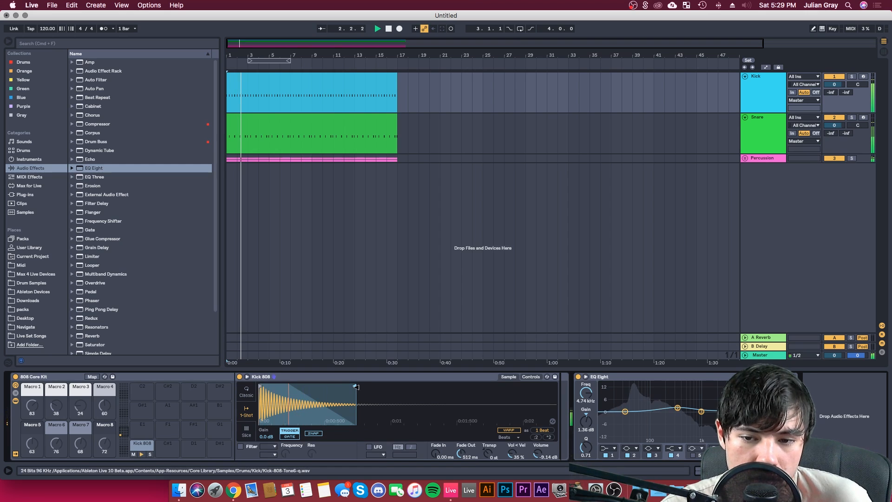
Set the Snare 808 sample's volume to about -9.71 dB while checking it against the playing arrangement
click(745, 120)
key(space)
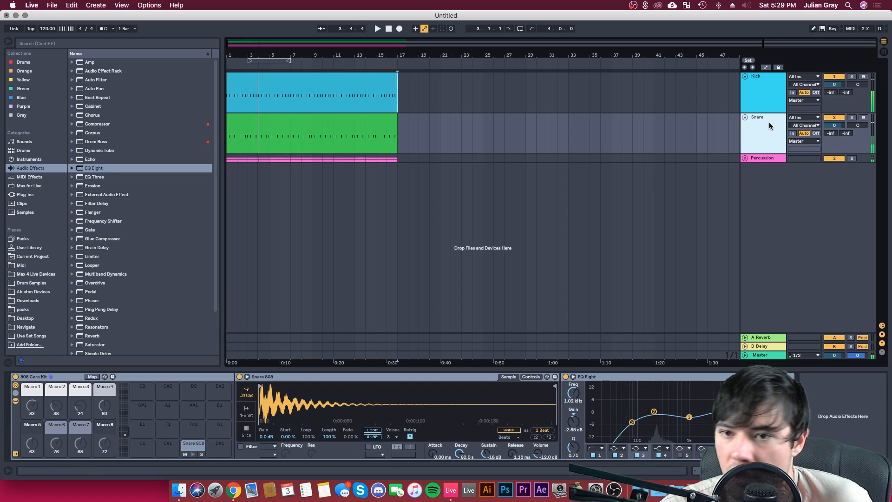
click(469, 491)
key(space)
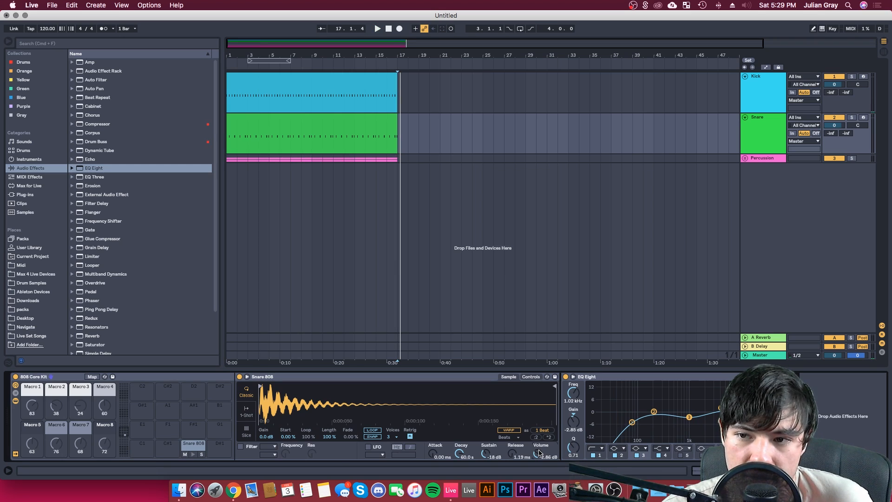
click(377, 29)
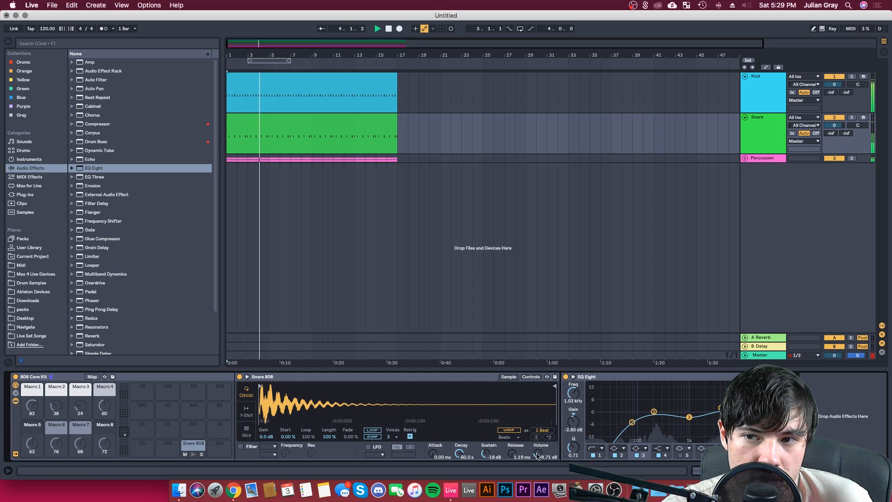
key(space)
Lower the Kick 808 sample's volume to -11.4 dB and replay the arrangement from bar 1
click(764, 90)
drag(536, 453, 535, 456)
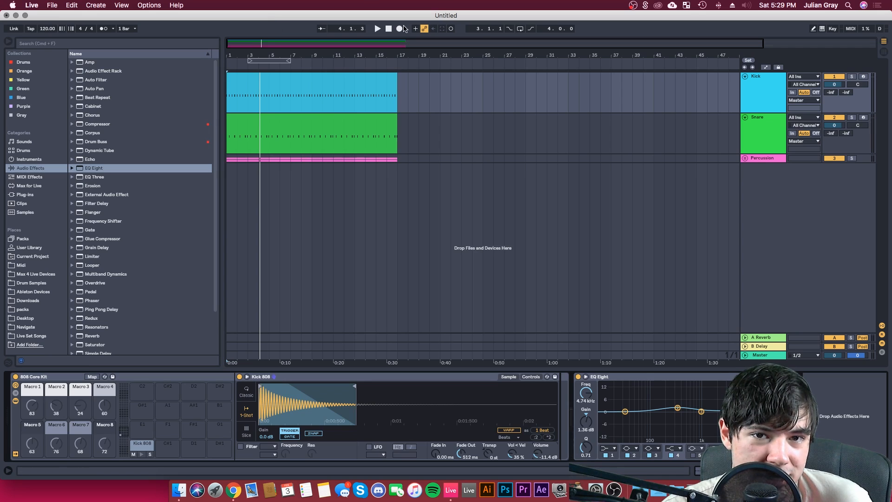
click(389, 29)
key(space)
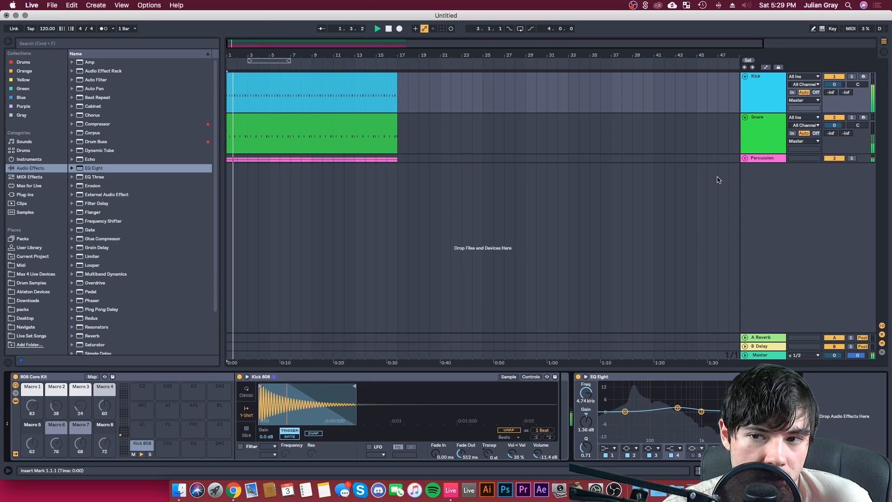
Stop playback and place the insert marker at bar 17 on the Snare track
click(750, 130)
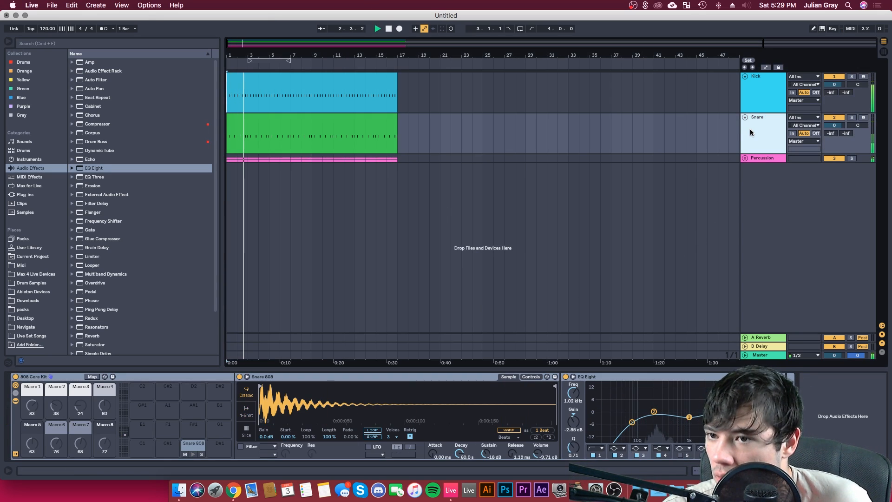
click(399, 138)
click(398, 159)
key(space)
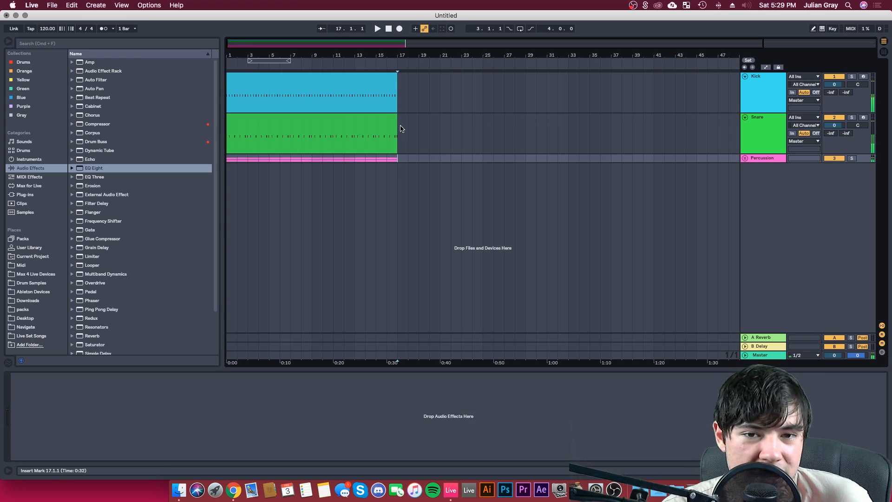
click(398, 132)
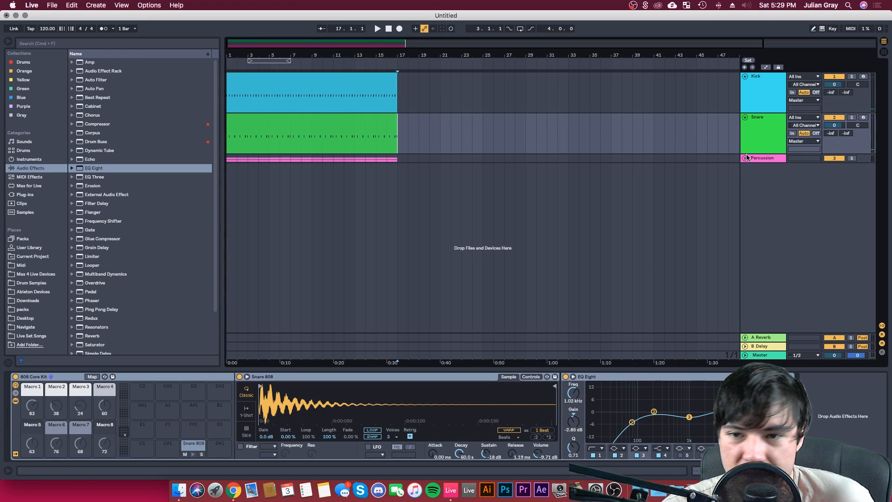
Fold the Snare and Kick tracks in the arrangement
click(744, 119)
click(750, 80)
click(744, 76)
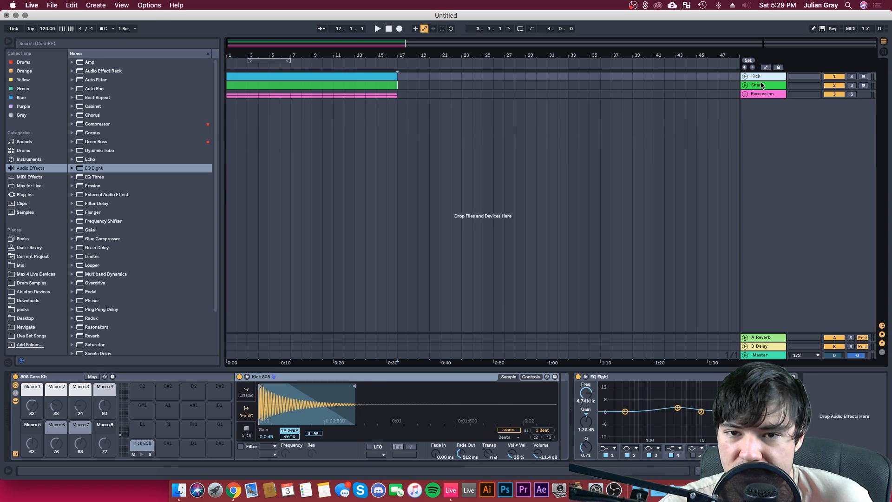
Insert a new MIDI track below the Percussion group
click(762, 94)
right_click(761, 97)
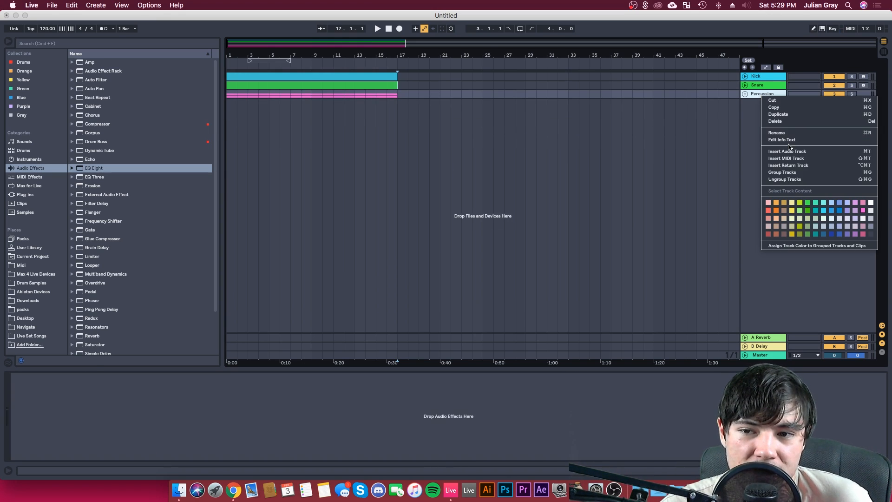
click(779, 158)
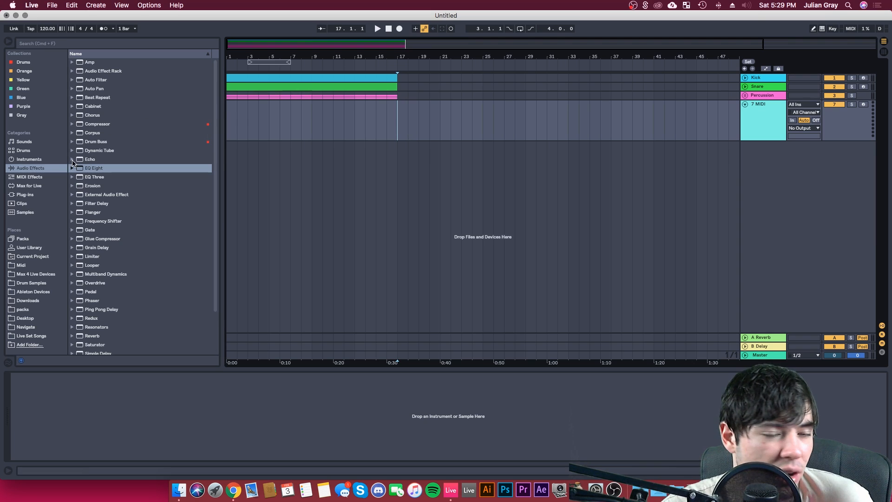
Load the Wavetable instrument from the browser onto the new MIDI track
click(26, 196)
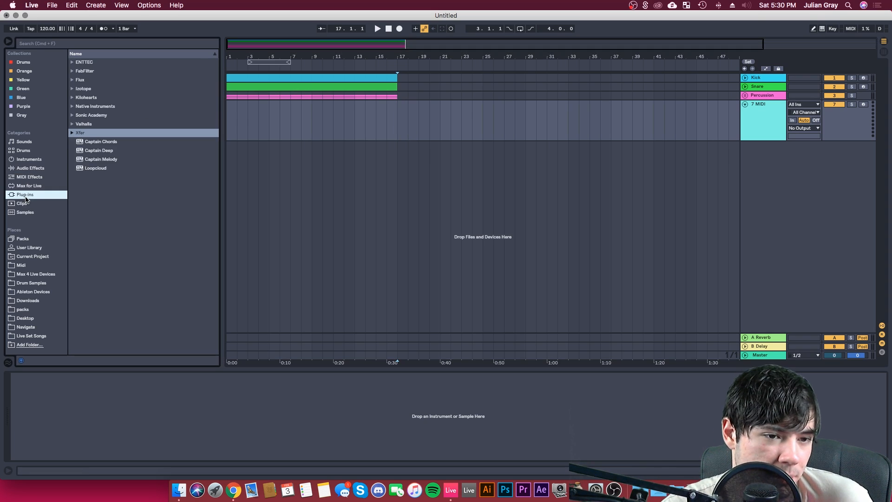
click(74, 134)
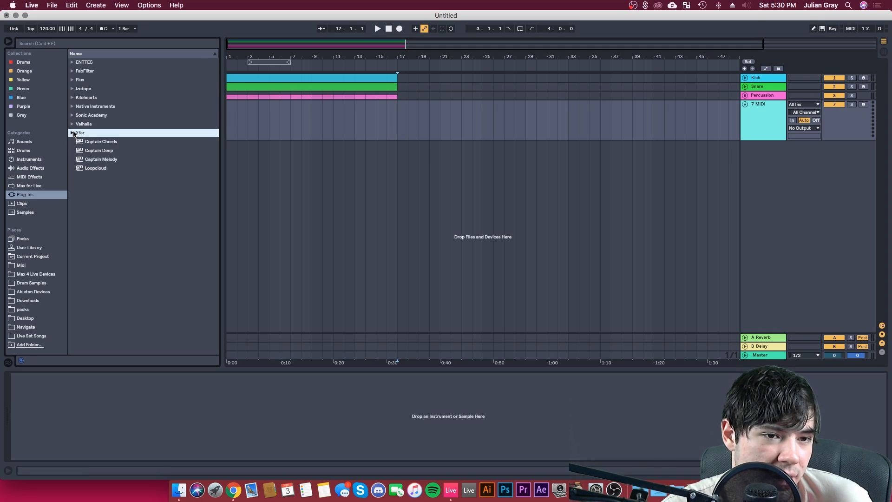
click(26, 159)
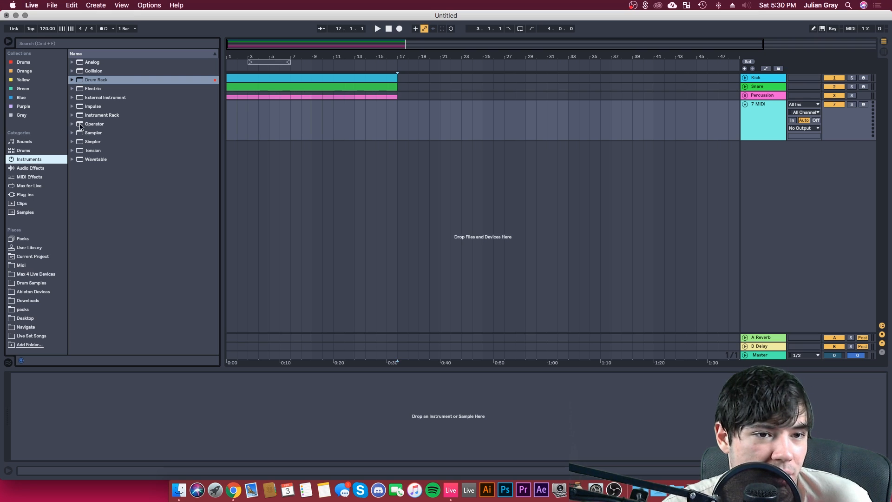
click(95, 161)
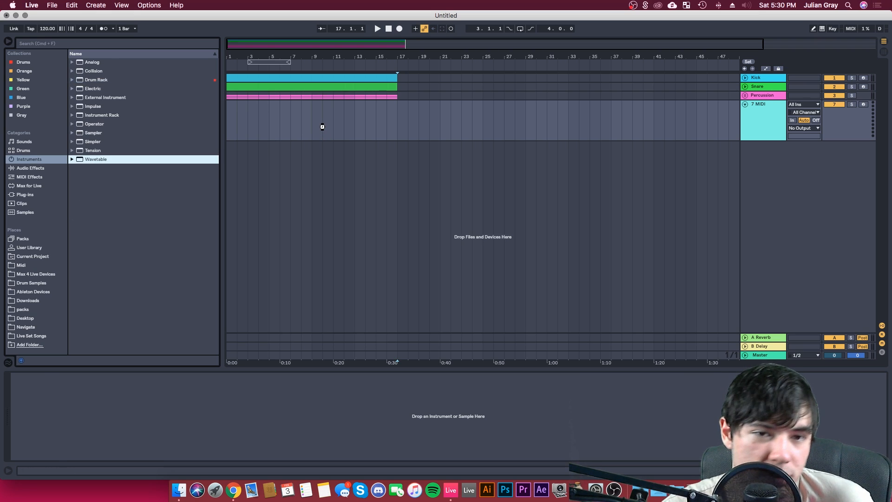
drag(322, 127, 323, 128)
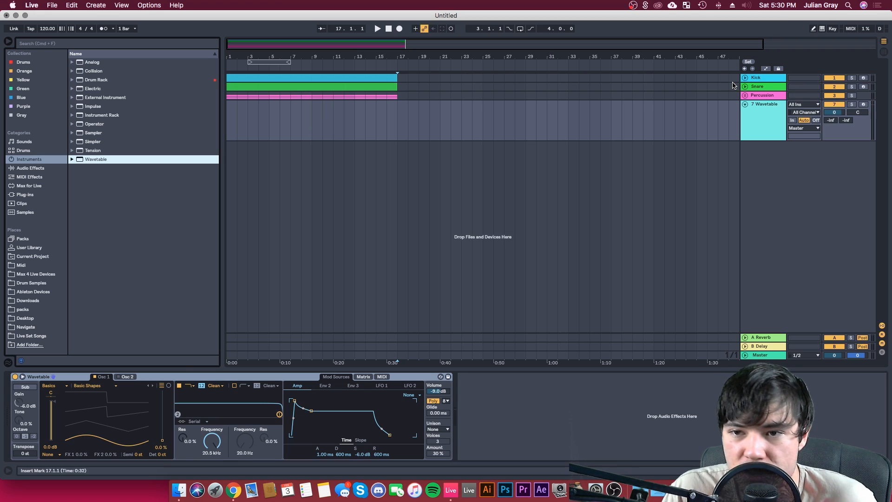
Turn on the automation display and arm the unfolded Wavetable track for recording
key(a)
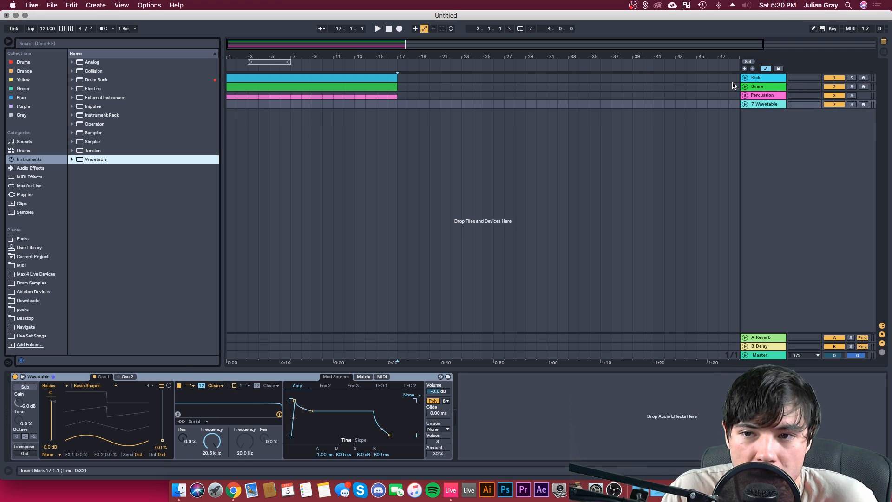
click(744, 104)
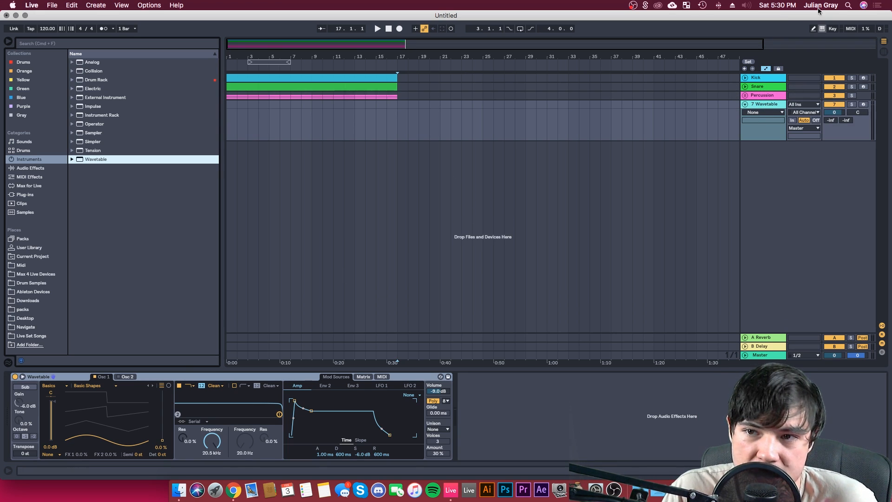
click(864, 105)
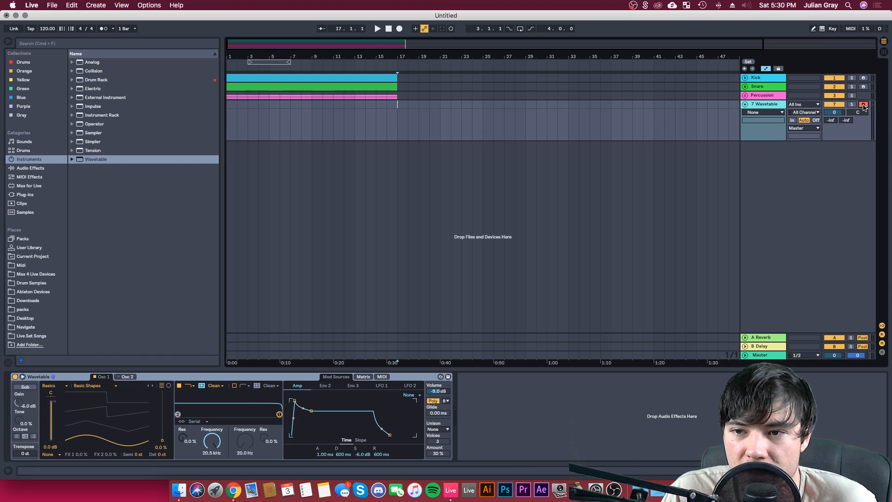
Enable the computer MIDI keyboard and show the Info View, with the insert marker at bar 46 on the Wavetable track
click(822, 30)
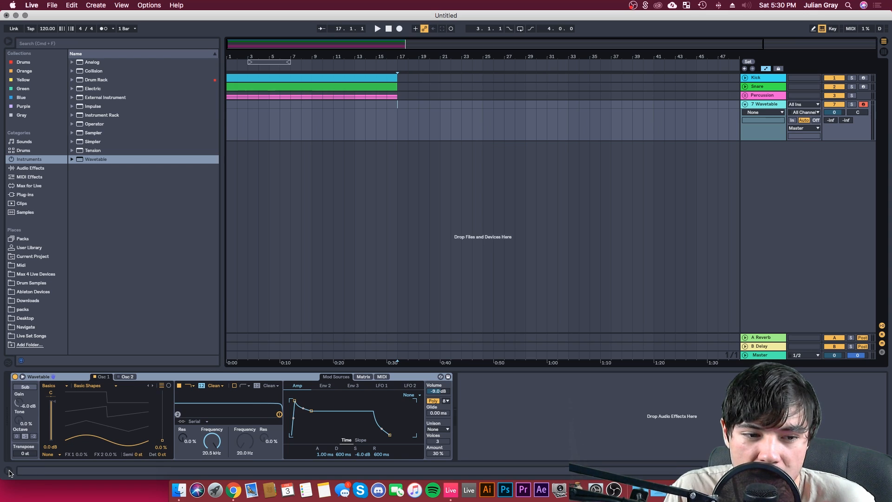
key(shift+slash)
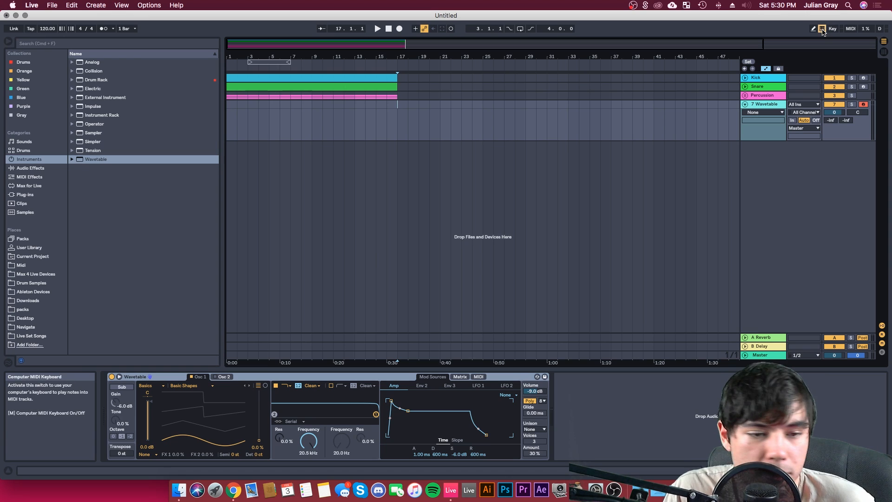
click(707, 135)
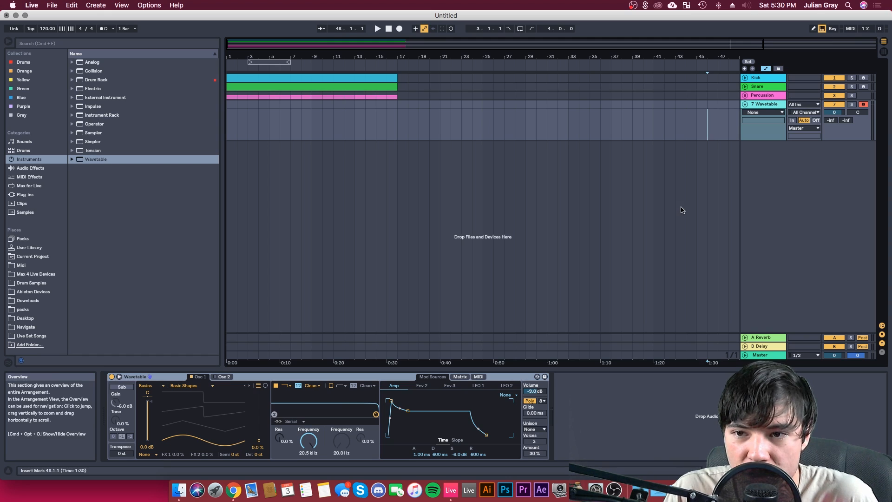
Audition notes on the Wavetable track, lower the keyboard octave, and set oscillator 1's wavetable position to 68%
key(a)
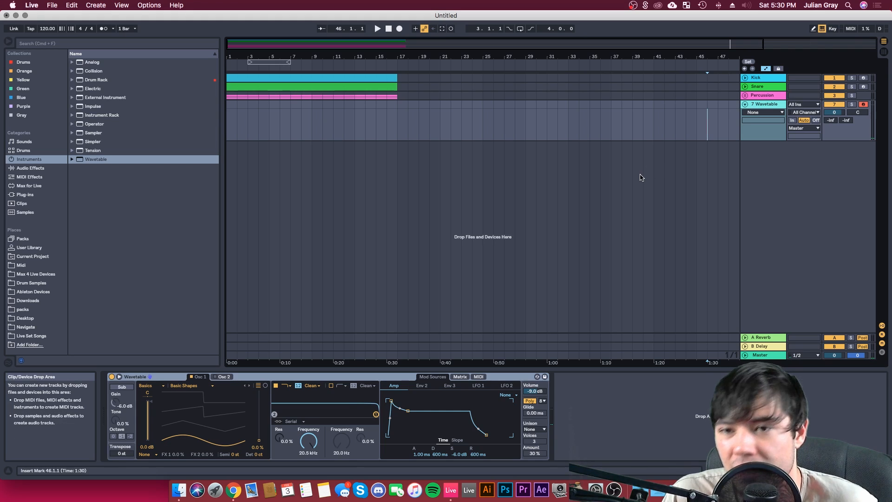
key(a)
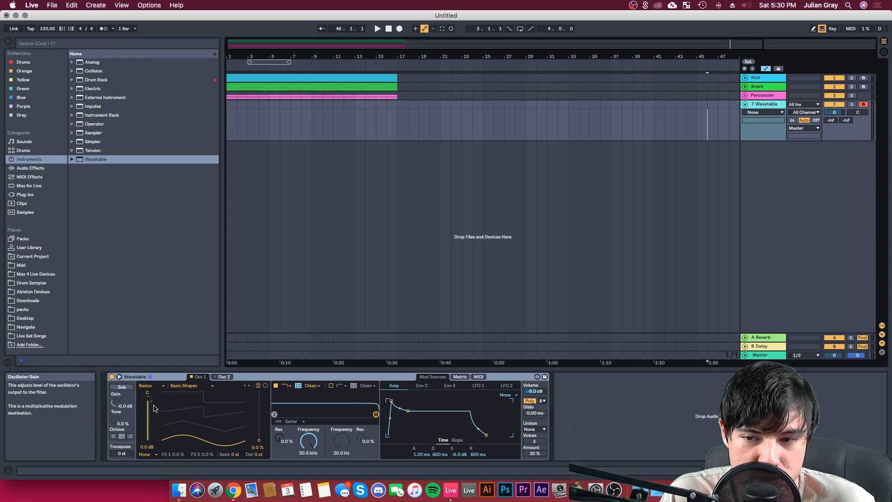
key(z)
key(a)
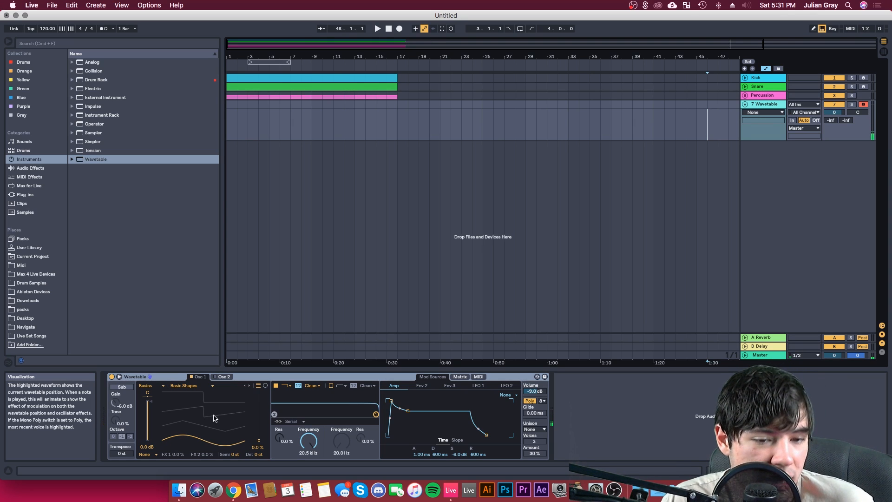
drag(215, 417, 215, 386)
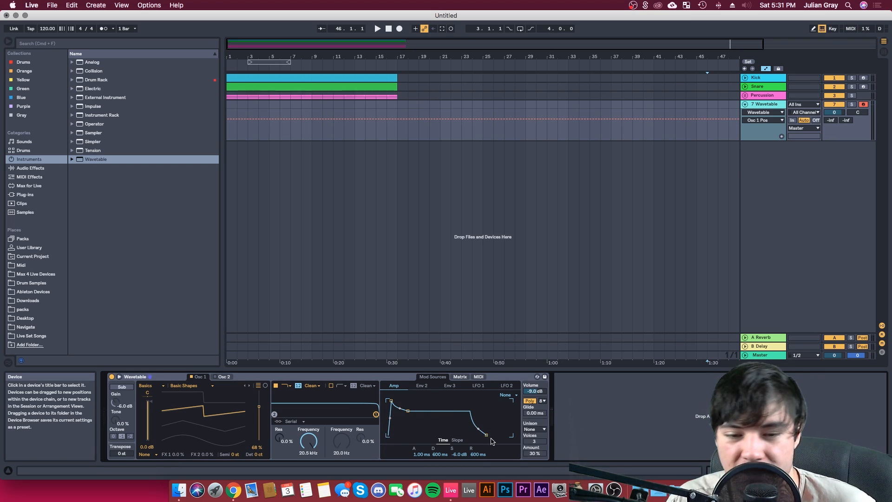
Shape the amp envelope to 0 ms attack, 697 ms decay, 0 dB sustain and 1.50 ms release
drag(474, 454, 473, 481)
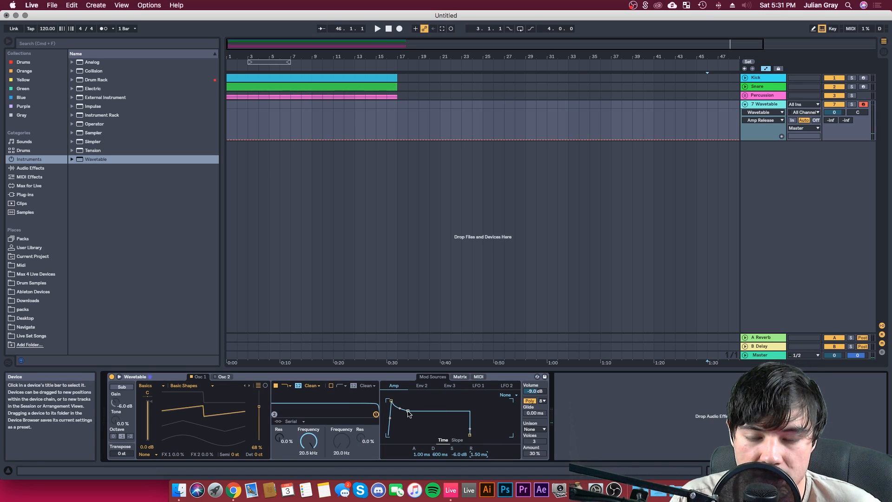
drag(408, 413, 388, 400)
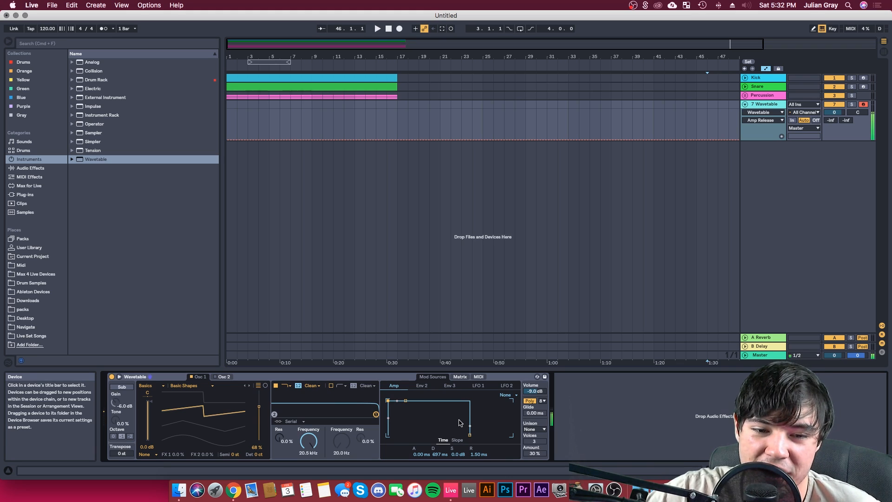
Expand the Wavetable device's modulation view and set filter 1 to 280 Hz with 13% resonance
click(310, 386)
click(309, 392)
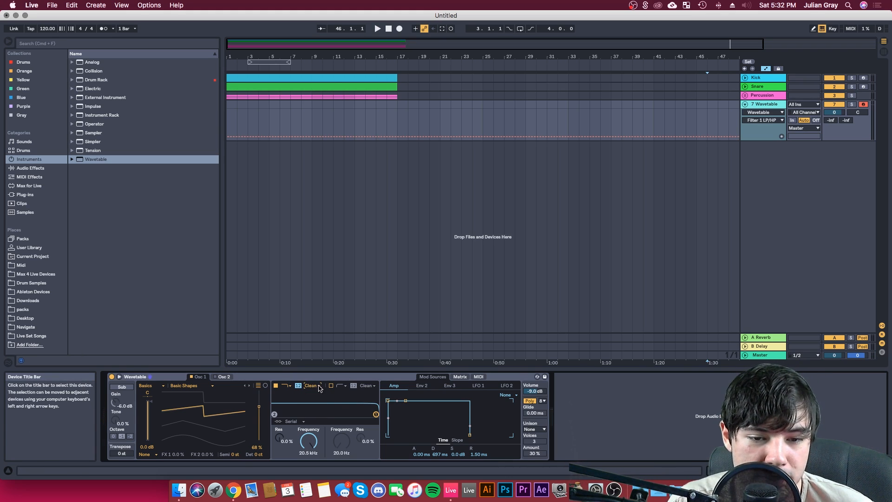
click(119, 376)
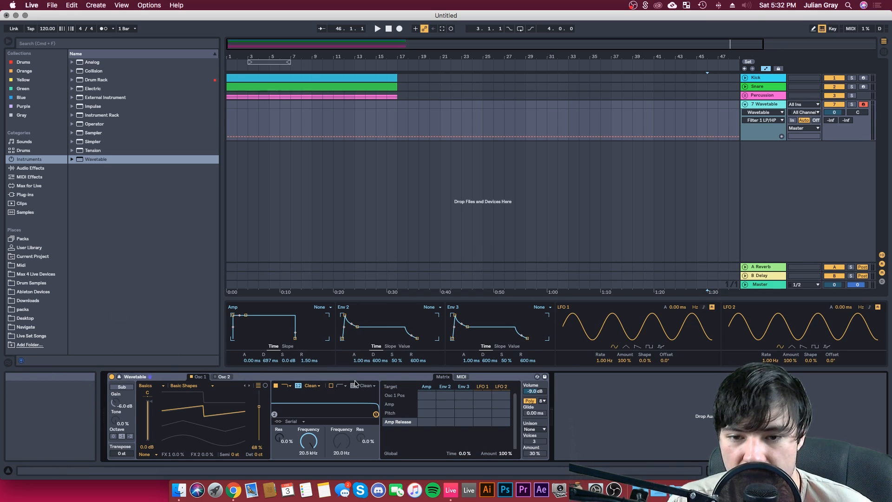
drag(375, 414, 340, 412)
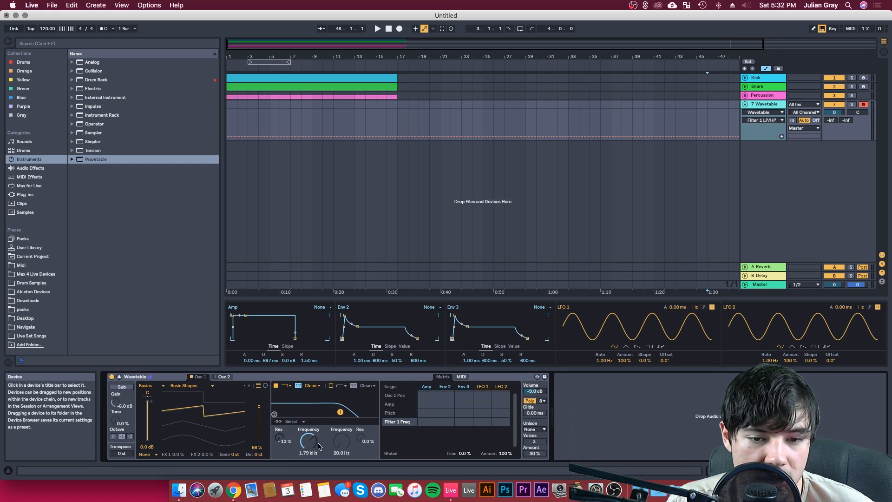
drag(312, 441, 312, 450)
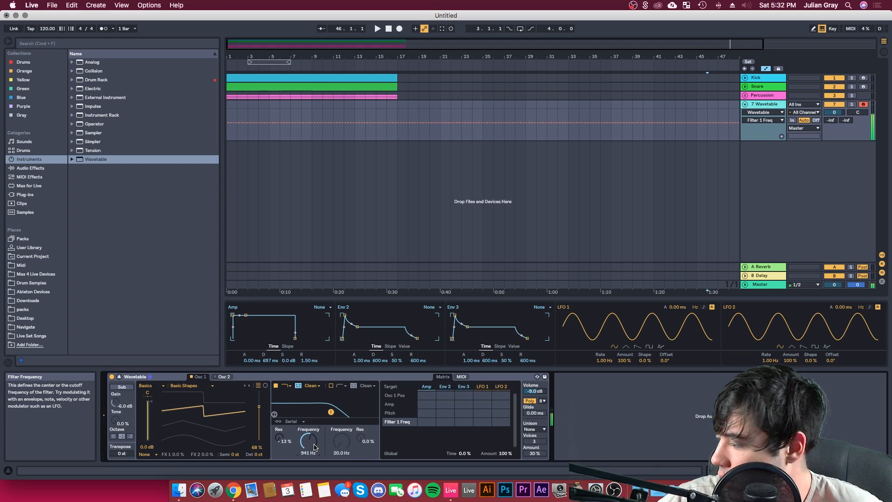
mouse_move(312, 451)
mouse_down()
mouse_move(320, 456)
mouse_move(322, 447)
mouse_up()
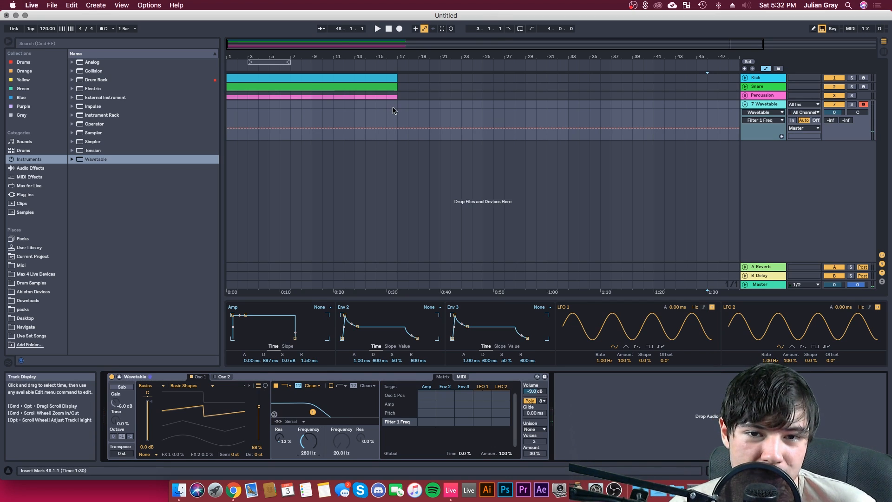
Create a MIDI clip across bars 1 to 16 of the Wavetable track with one full-length D1 note, and hide the Info View
drag(396, 113, 241, 104)
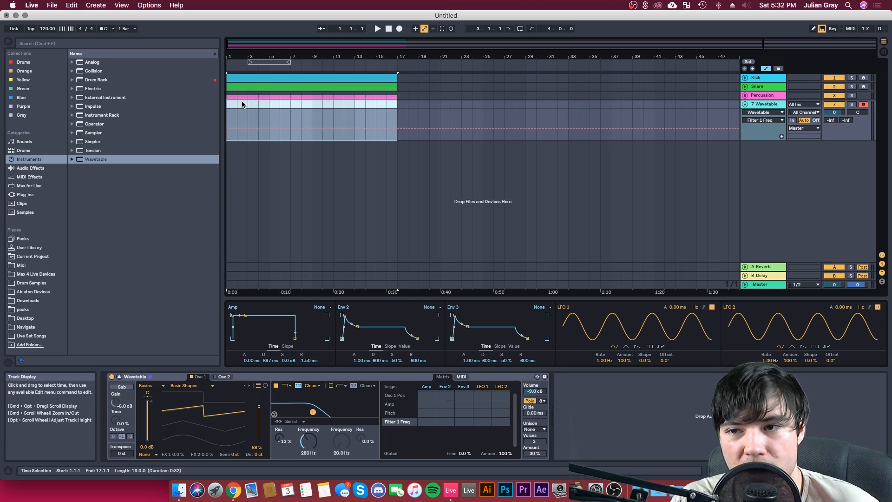
key(super+shift+m)
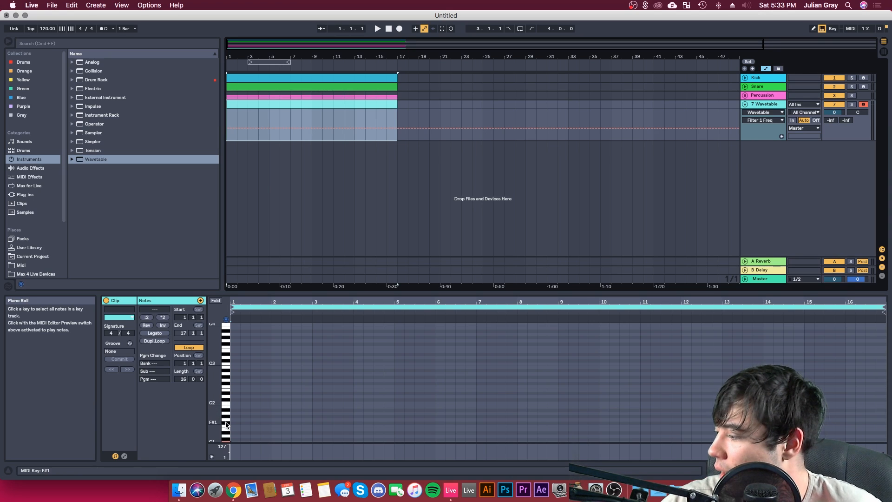
key(s)
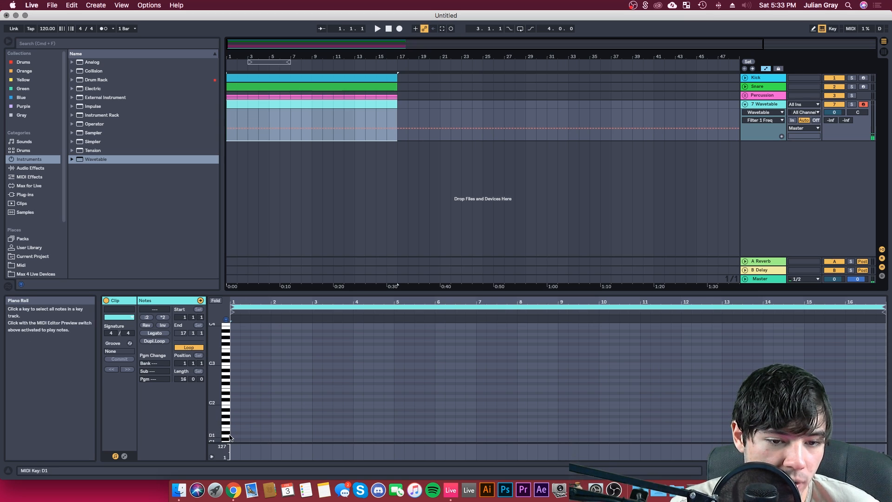
double_click(236, 438)
drag(240, 437, 886, 413)
click(8, 471)
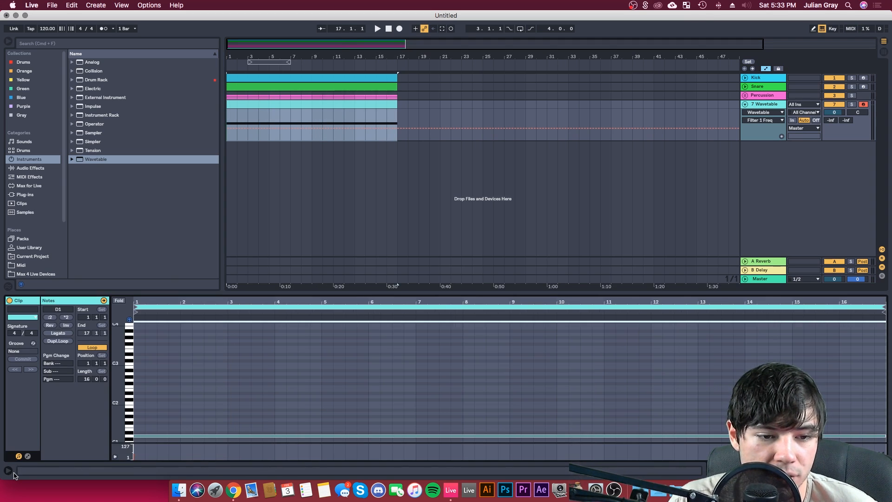
click(255, 200)
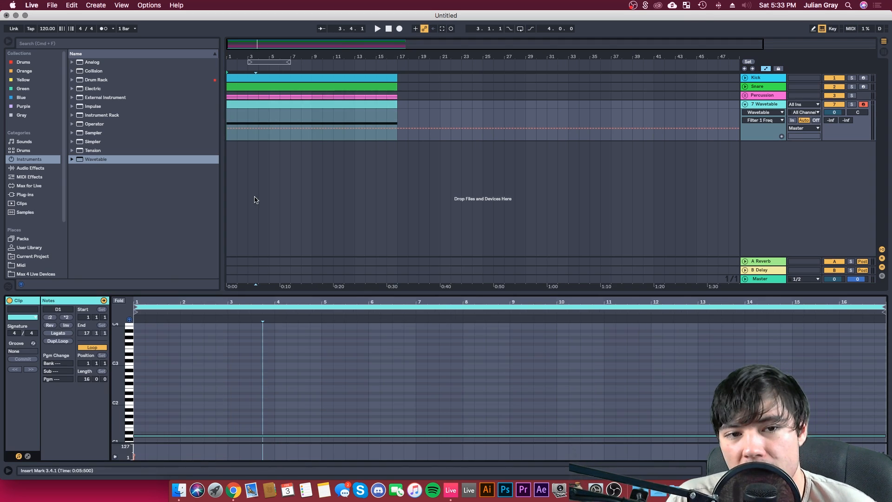
Set Wavetable's filter 1 frequency to 222 Hz and play the arrangement from the beginning
click(398, 108)
key(shift+Tab)
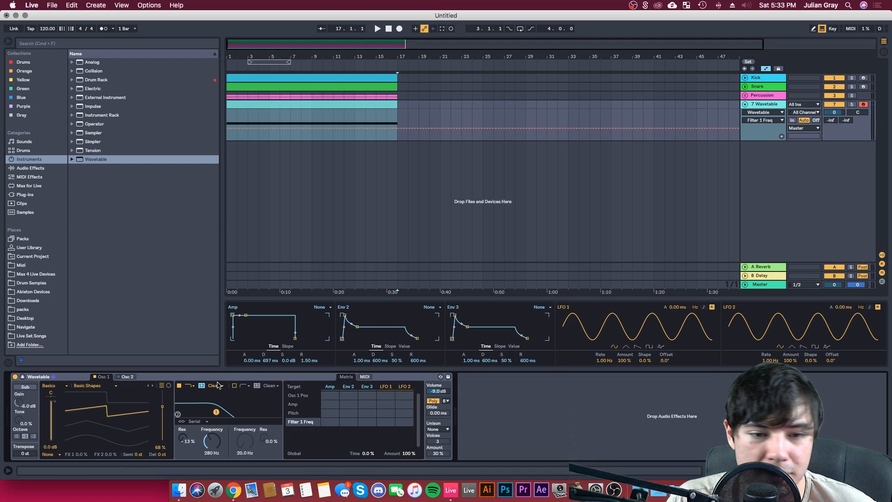
drag(216, 412, 213, 412)
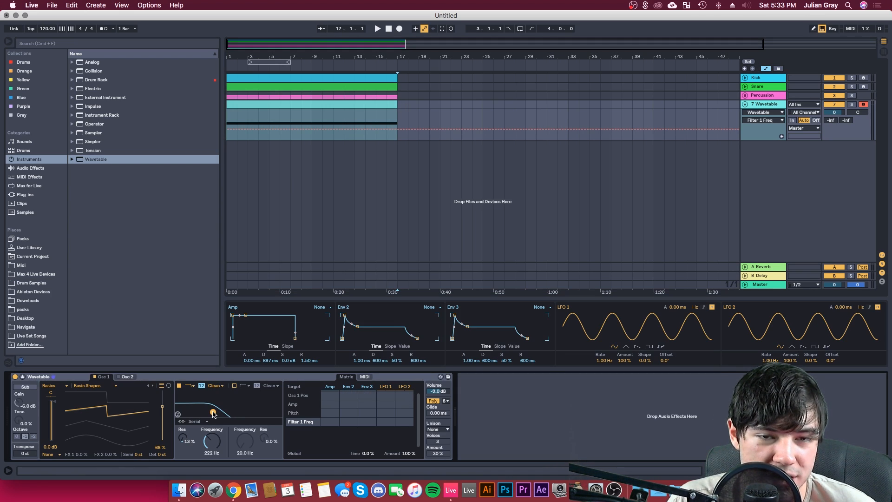
key(space)
key(space)
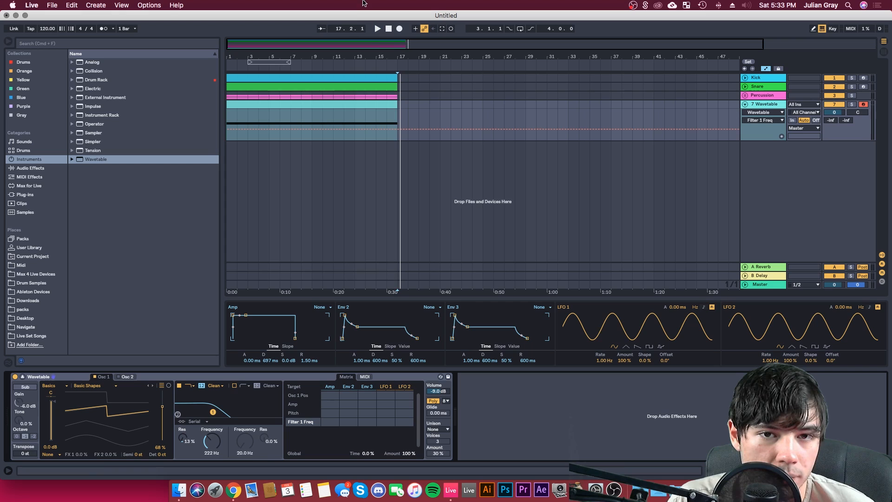
click(388, 28)
key(space)
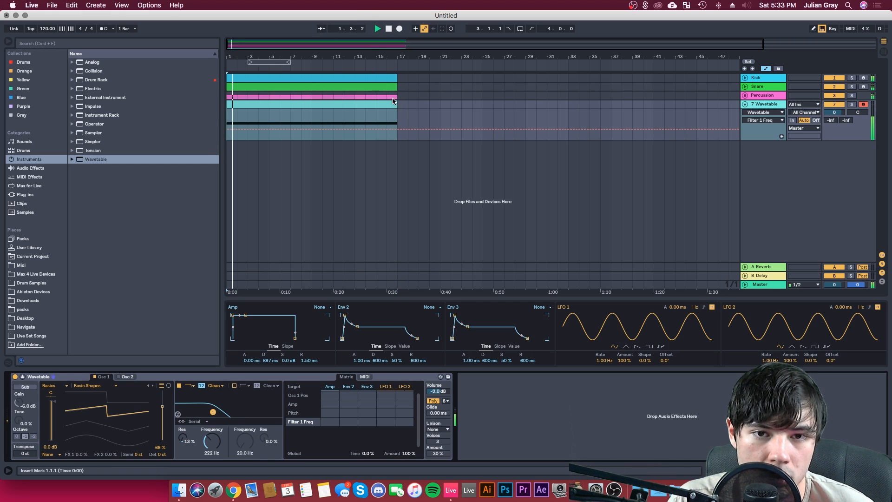
Stop playback, transpose the Wavetable clip's D1 note down an octave to D0, and play it from the start
click(351, 103)
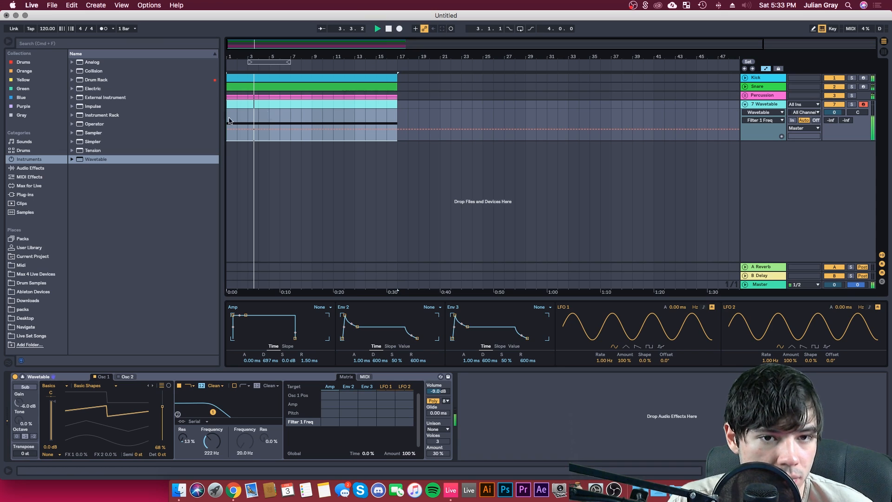
key(space)
double_click(289, 104)
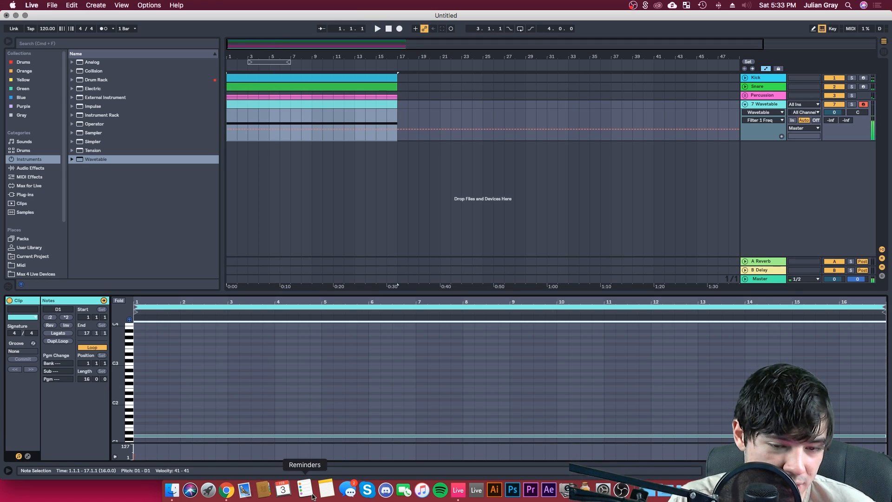
key(space)
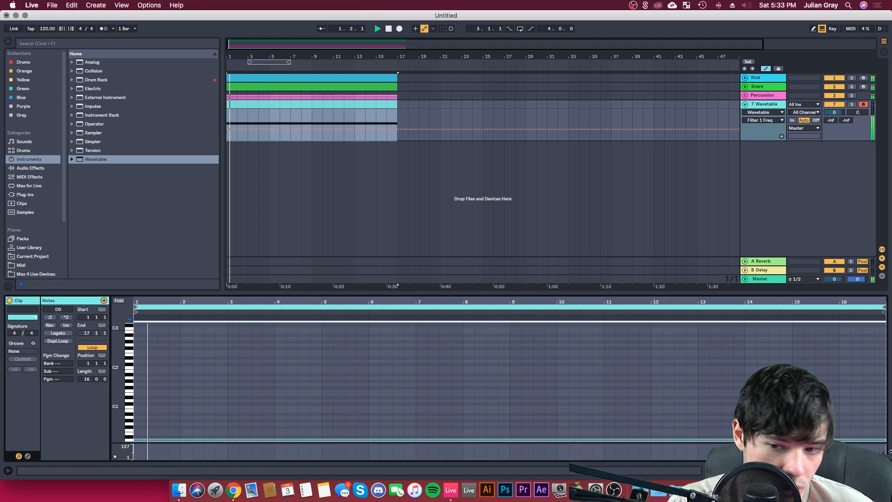
Stop playback and raise Wavetable's filter 1 frequency to 314 Hz
key(shift+Tab)
key(space)
drag(213, 412, 218, 412)
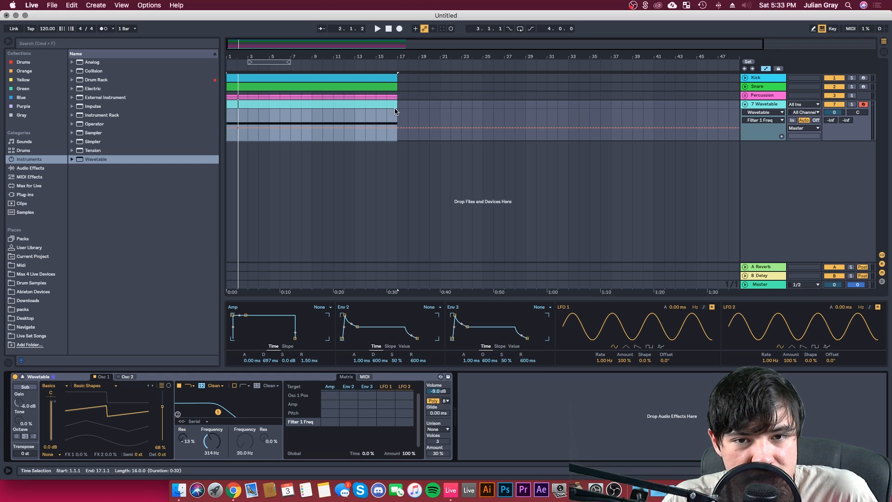
Add a Compressor audio effect after Wavetable in the track's device chain
click(24, 169)
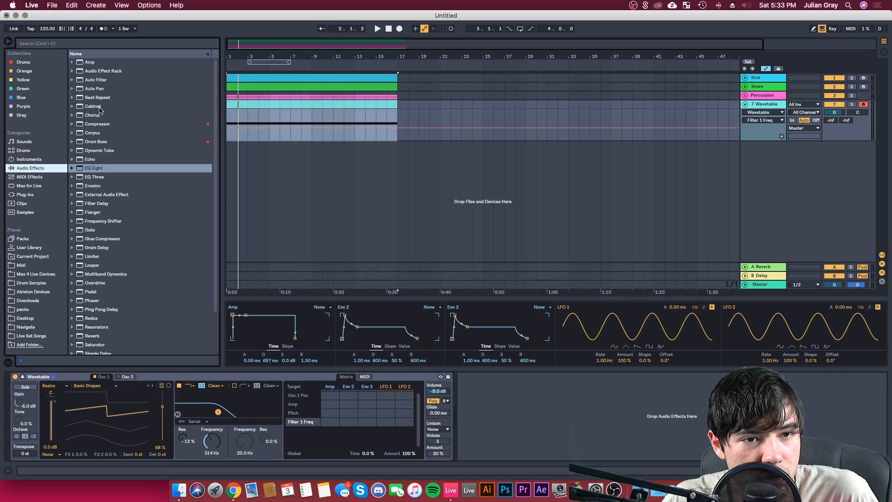
click(97, 126)
drag(97, 125, 555, 424)
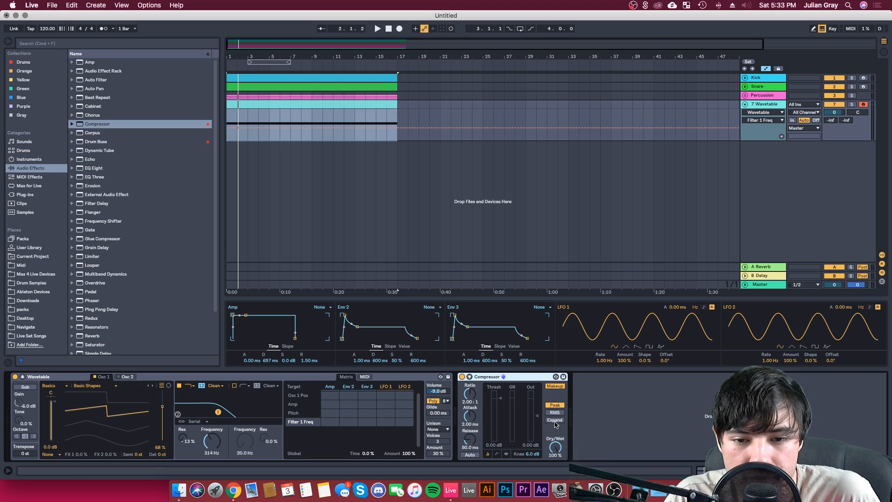
Expand the Compressor, enable its sidechain, and choose Kick as the sidechain audio source
click(469, 377)
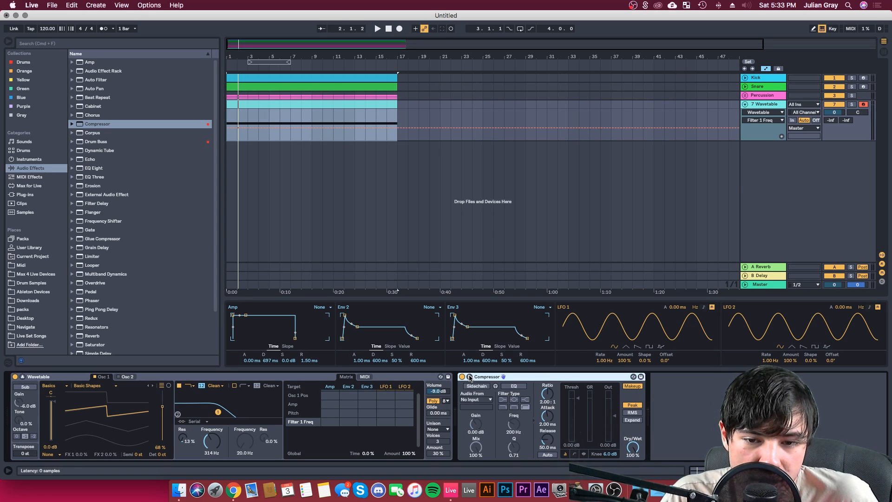
click(477, 386)
click(476, 400)
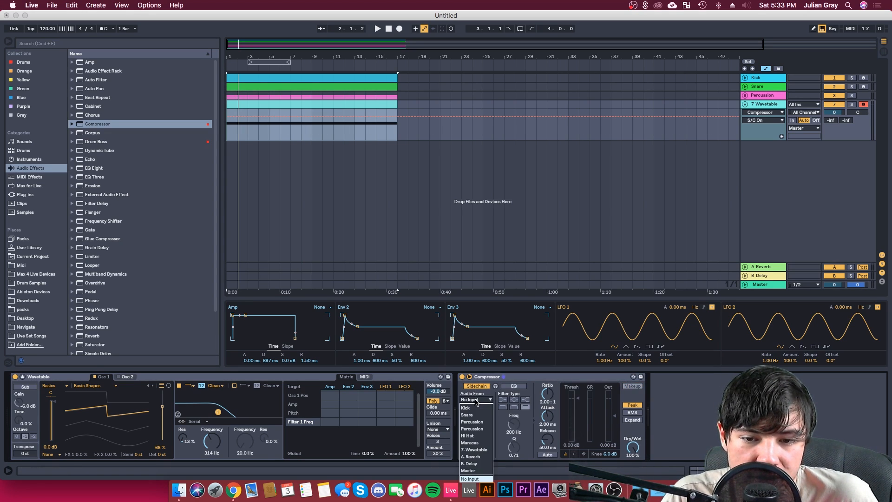
click(467, 408)
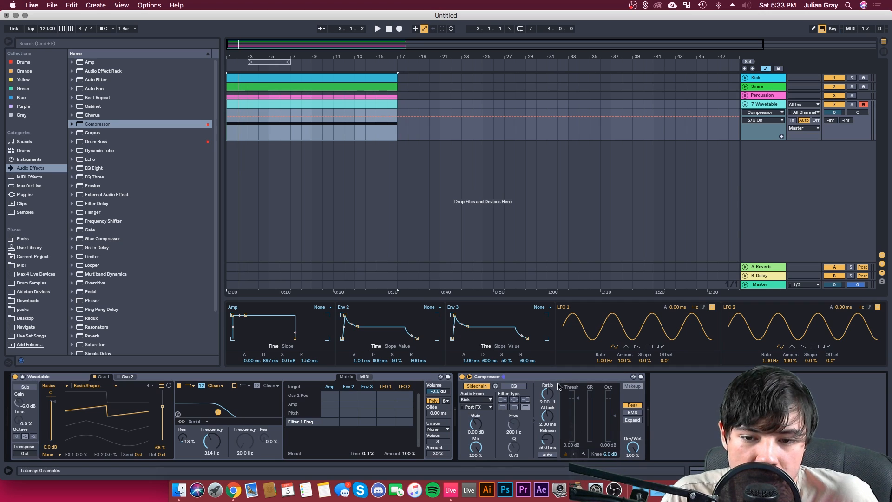
Set the Compressor's ratio to inf:1, attack to 0.01 ms and threshold to -inf dB
click(547, 394)
drag(548, 395, 547, 367)
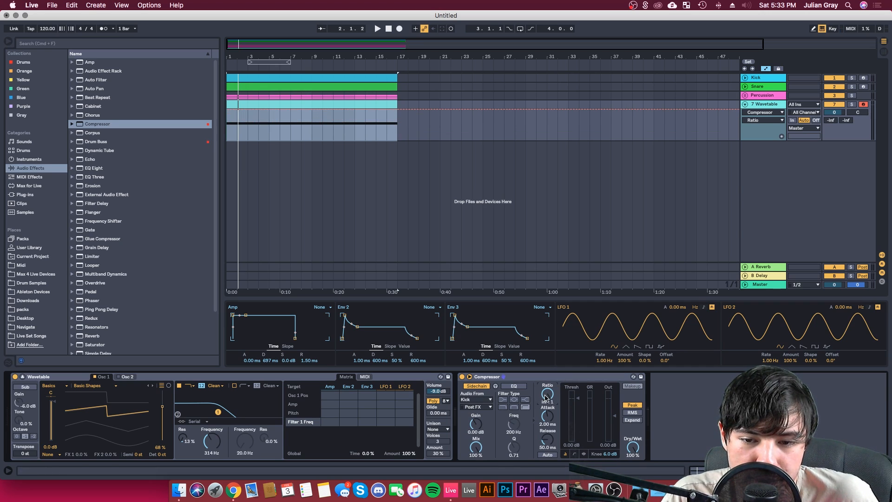
drag(547, 415, 547, 446)
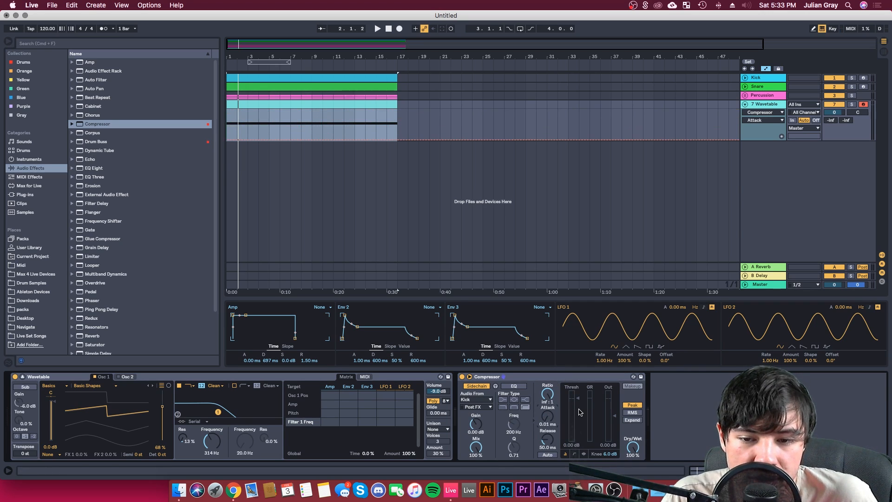
drag(580, 412, 580, 446)
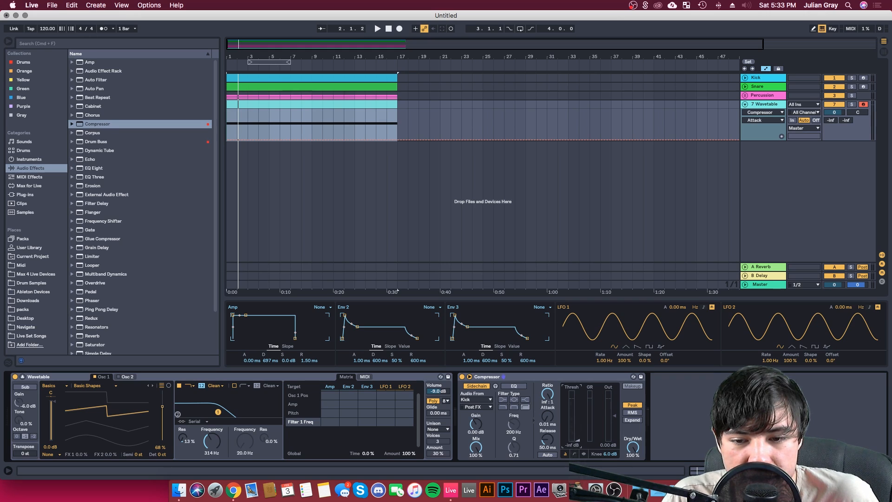
Enable the sidechain EQ at 3.42 kHz and lower the Compressor's threshold to -inf dB again
click(513, 386)
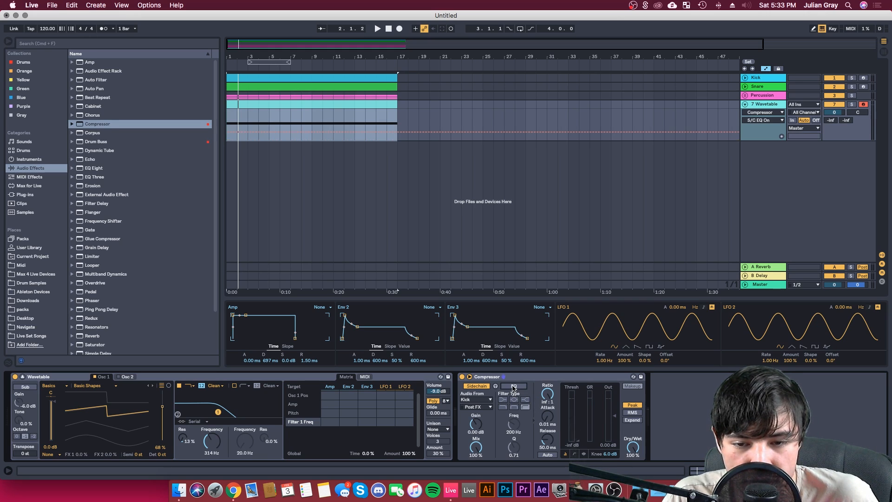
click(514, 425)
drag(514, 424, 513, 401)
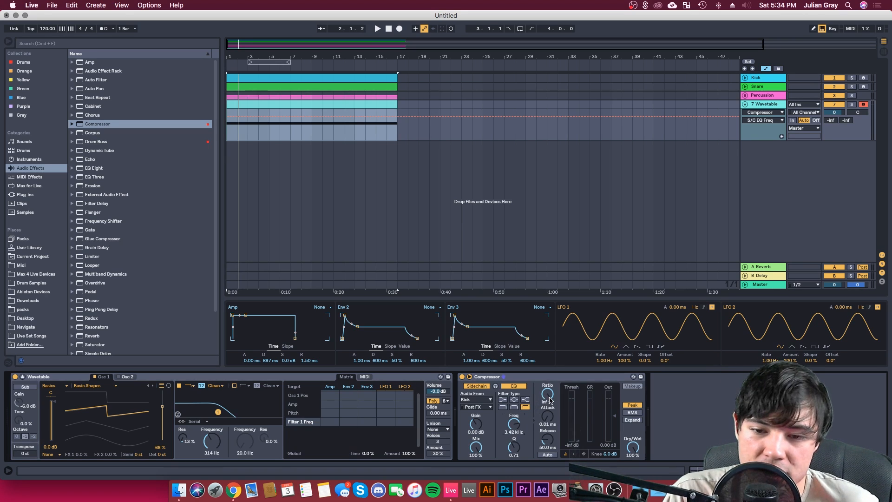
click(574, 444)
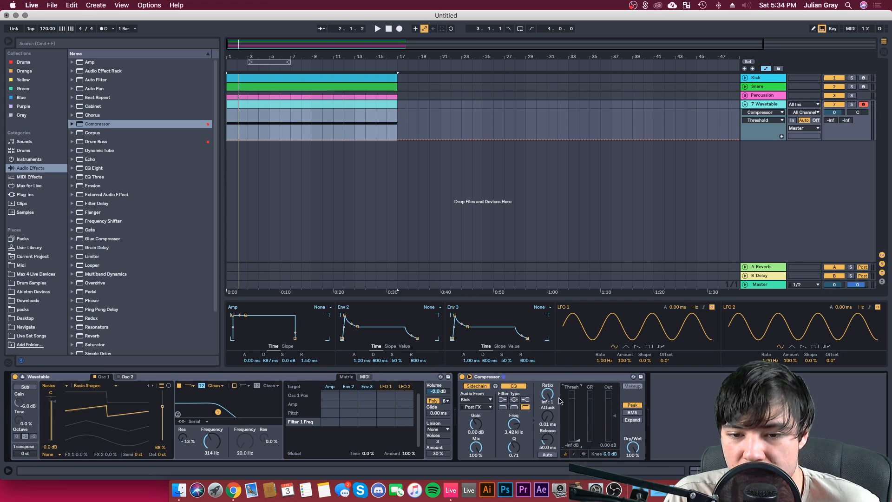
Set the Compressor's ratio to 6.00:1 and its output gain to about 3.63 dB while playing the arrangement
click(544, 393)
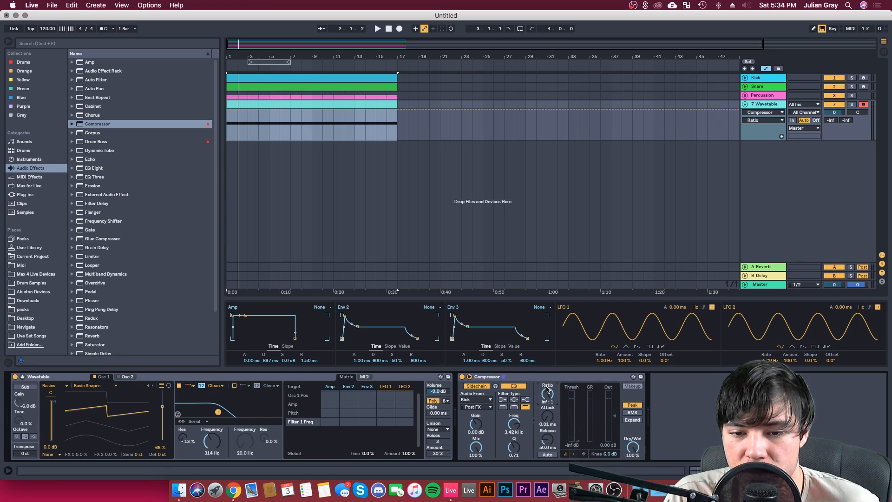
click(549, 415)
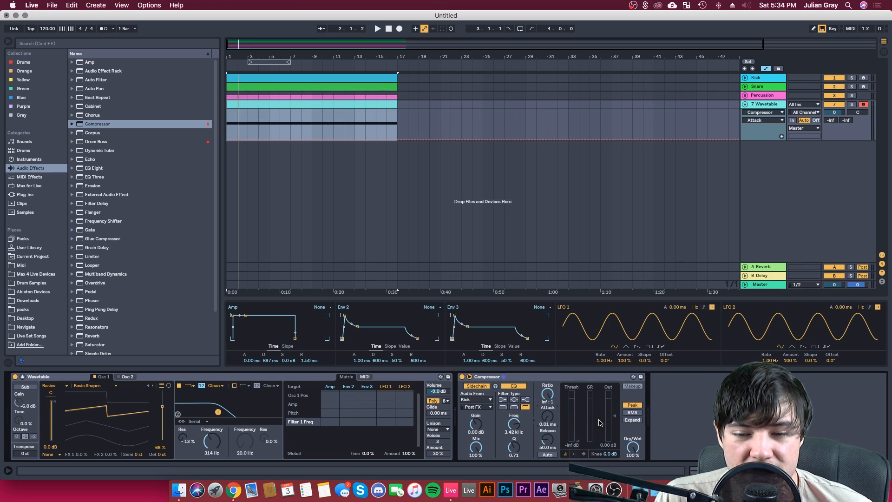
key(space)
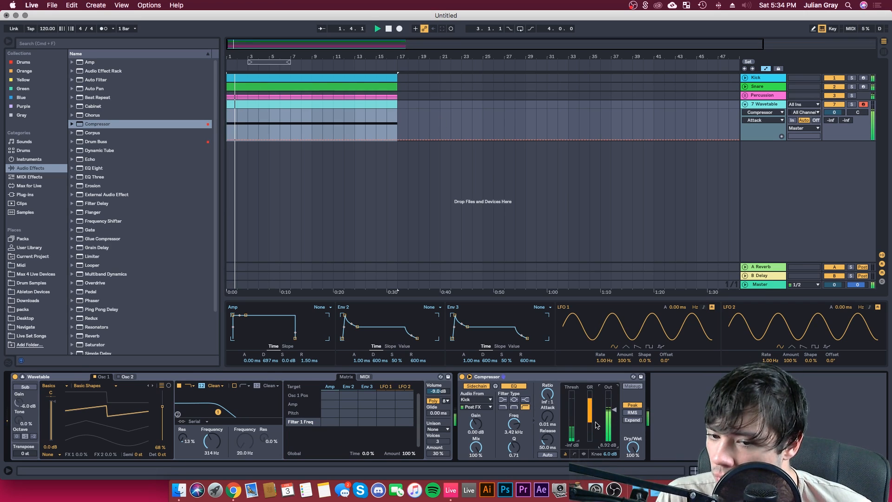
drag(613, 413, 605, 419)
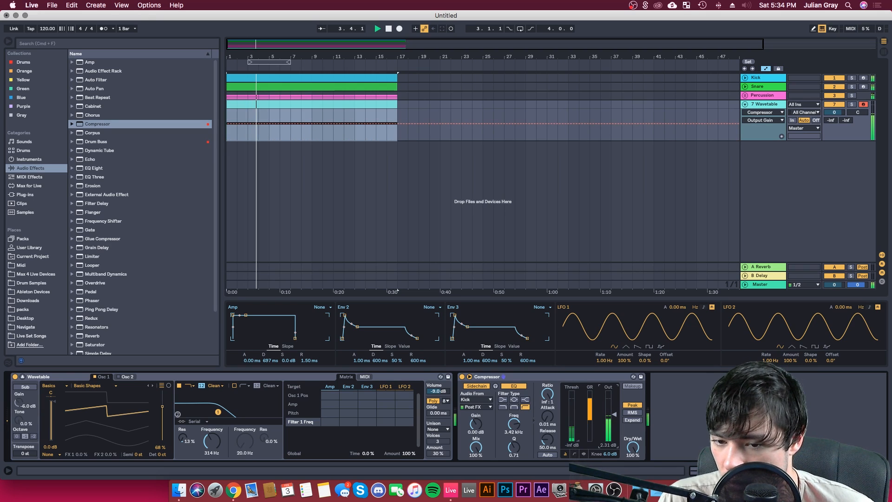
drag(557, 401, 556, 421)
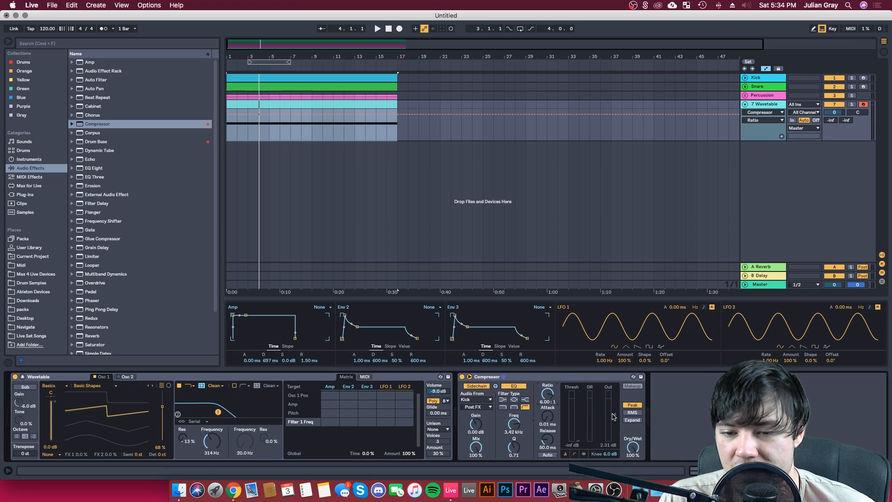
key(space)
drag(613, 415, 613, 413)
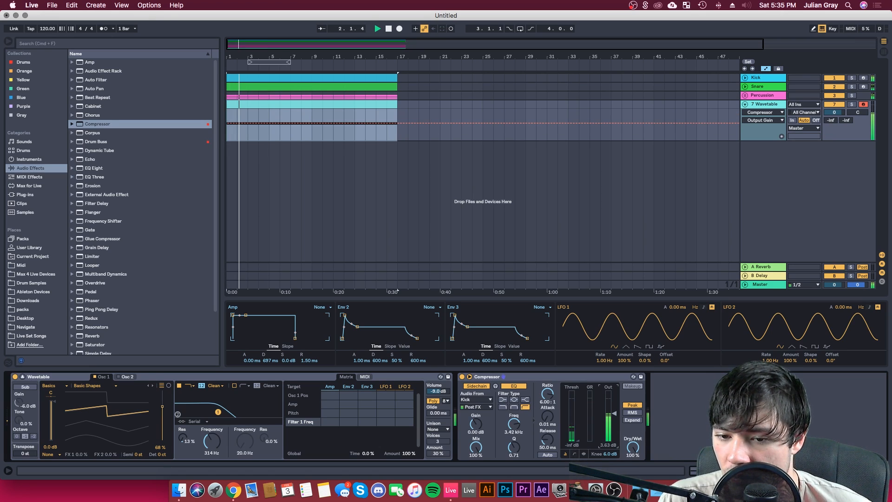
click(398, 106)
key(space)
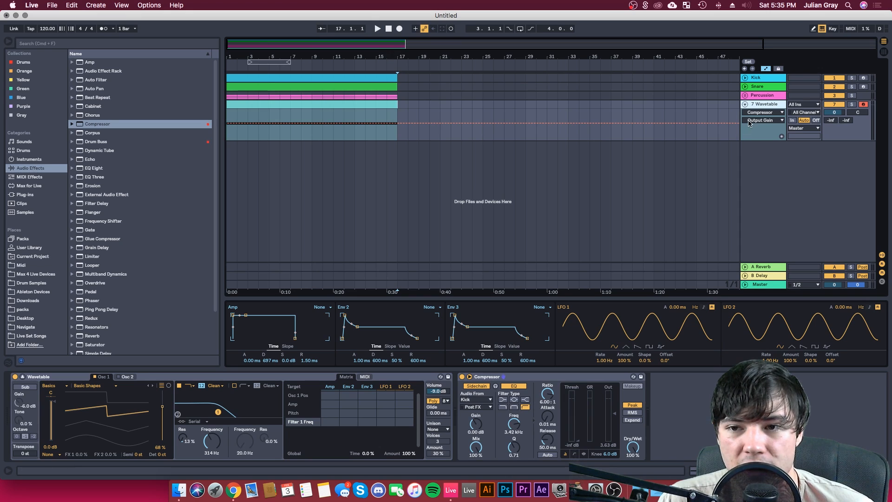
Add EQ Eight after the Compressor, change band 4's filter type and lower its frequency to about 245 Hz, checking it in playback
right_click(766, 105)
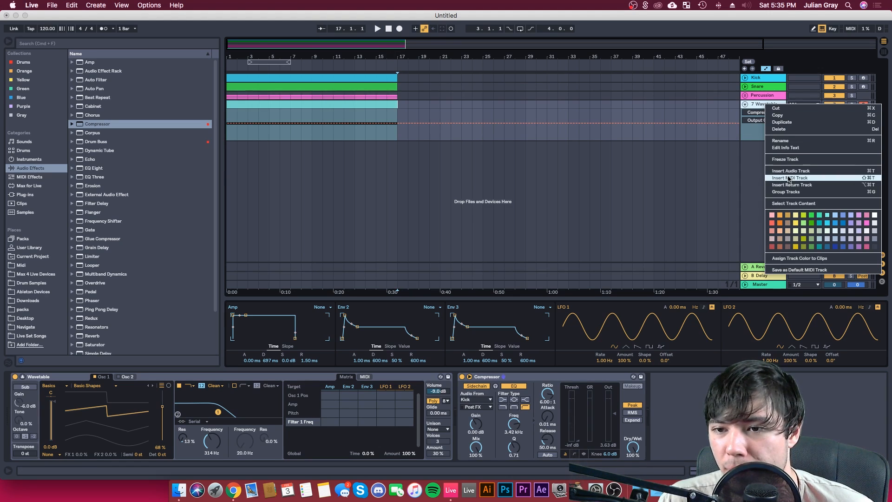
click(645, 158)
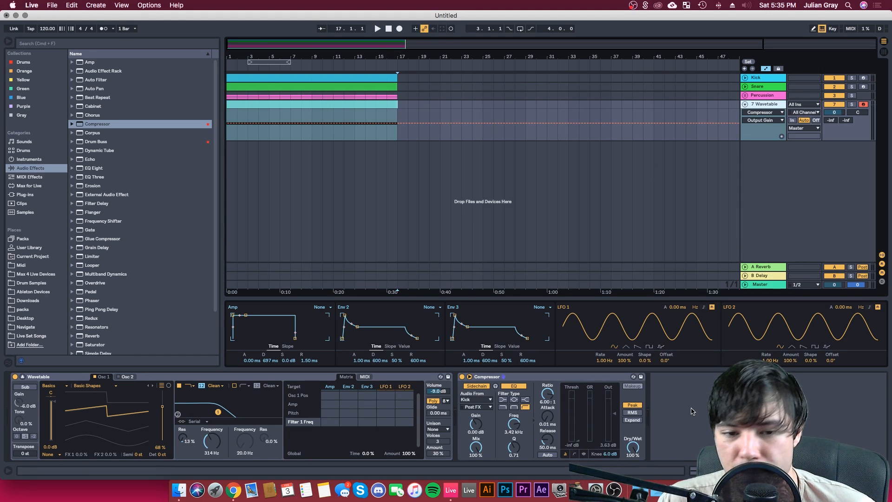
double_click(84, 170)
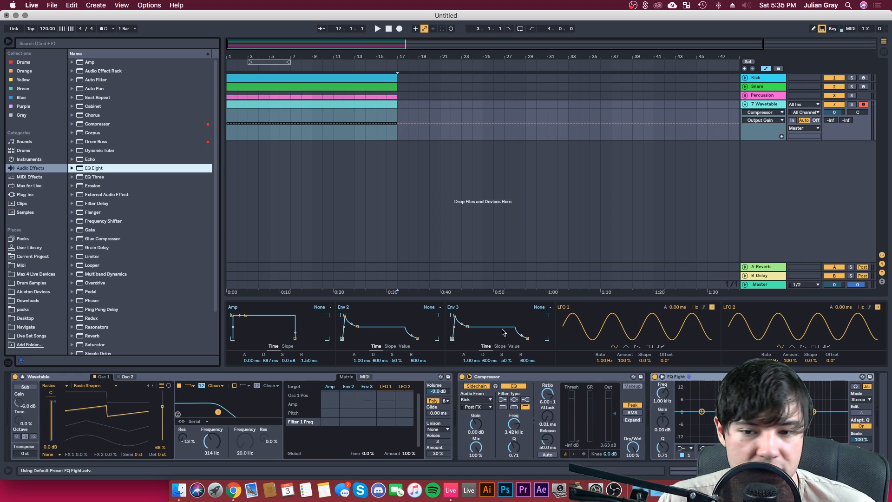
click(750, 448)
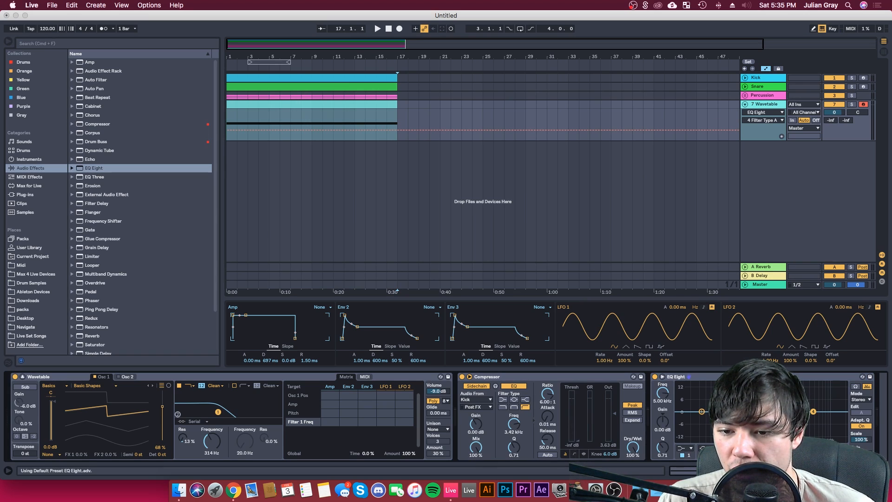
click(750, 457)
drag(813, 411, 753, 414)
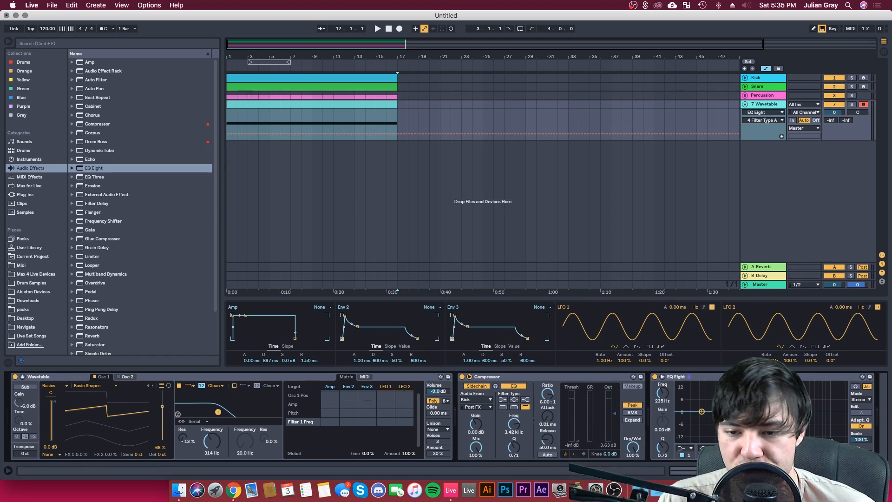
click(388, 29)
click(376, 29)
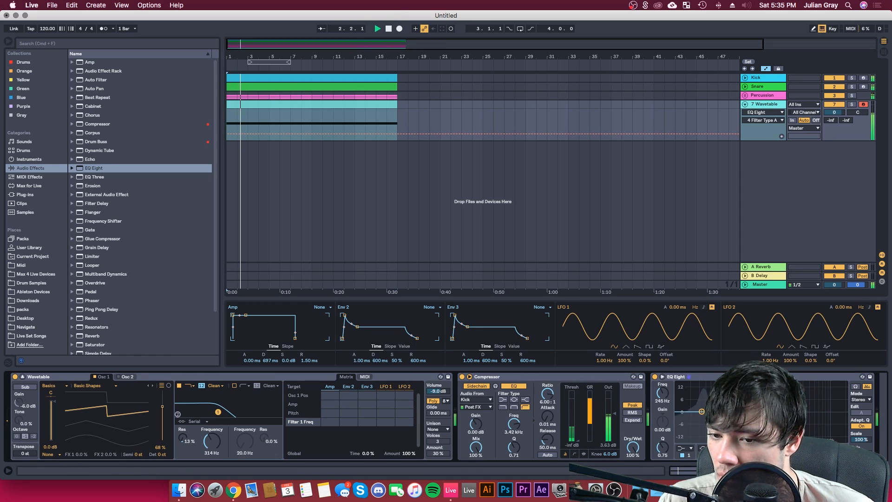
key(space)
Rename the Wavetable track as Sub
right_click(763, 105)
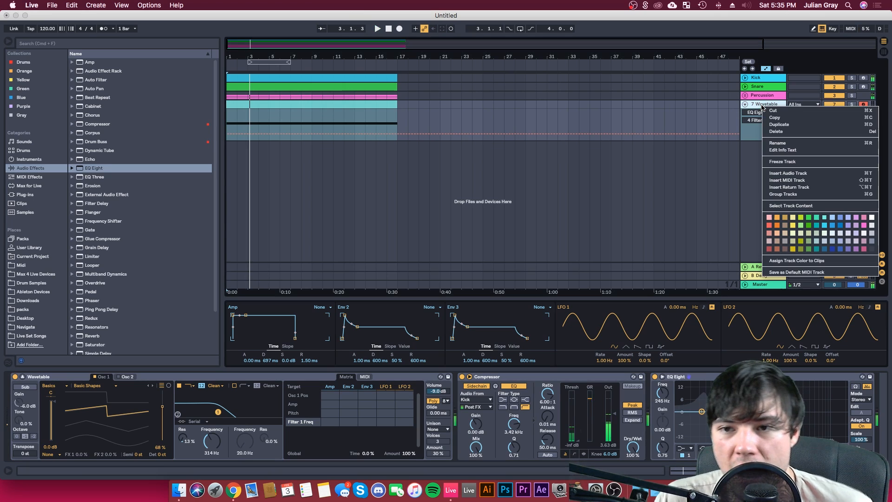
click(778, 143)
text(Sub)
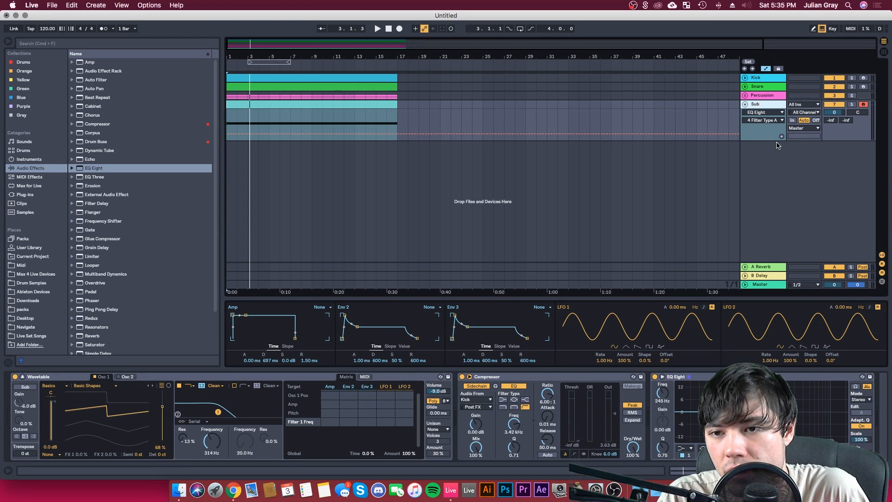
click(401, 120)
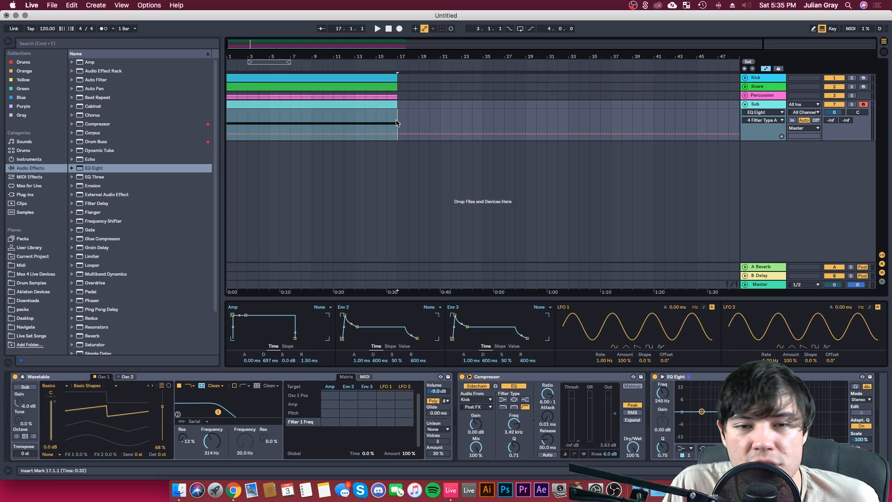
click(744, 103)
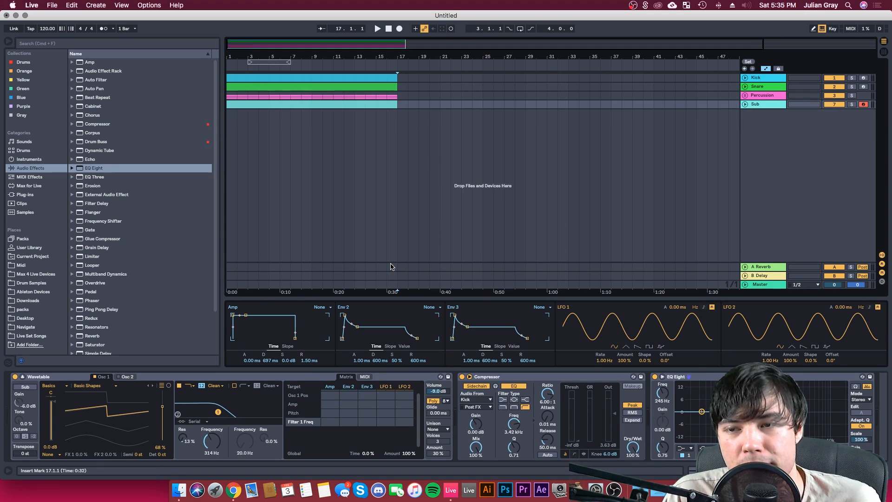
click(746, 104)
click(418, 113)
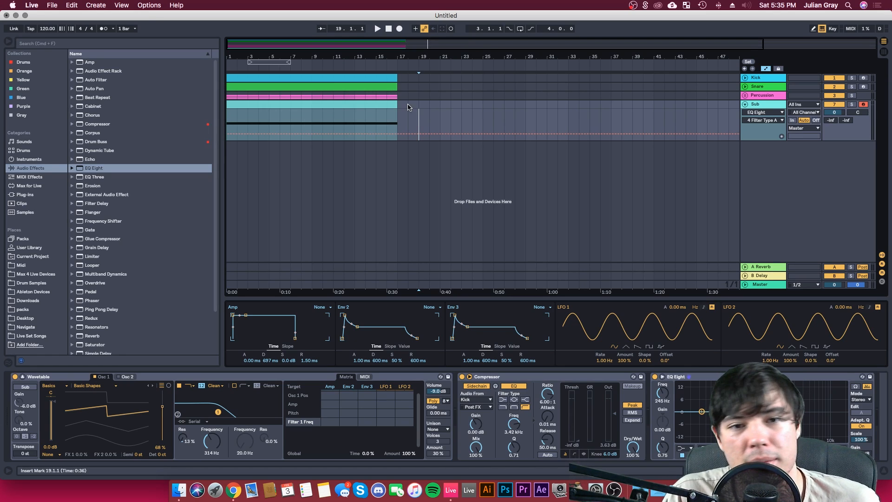
click(398, 104)
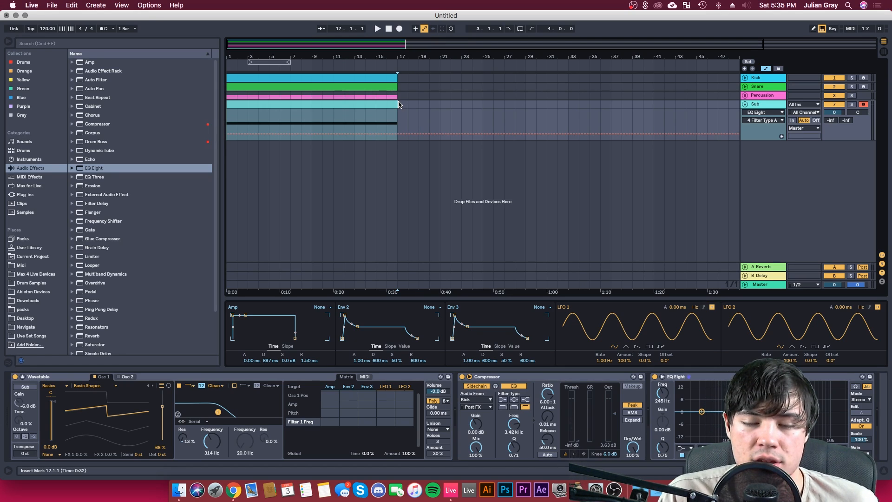